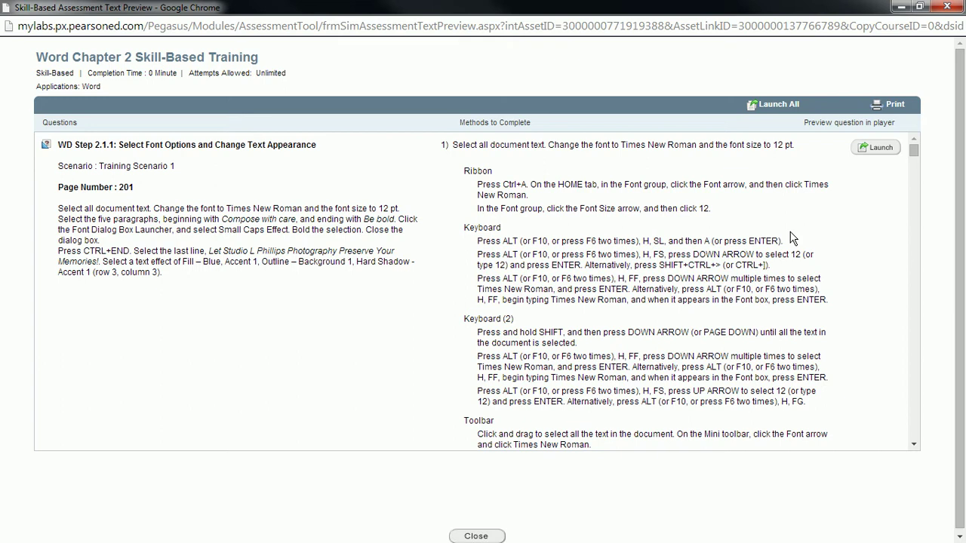
Launch the Word Chapter 2 skill-based training simulation from the assessment preview.
left_click(781, 112)
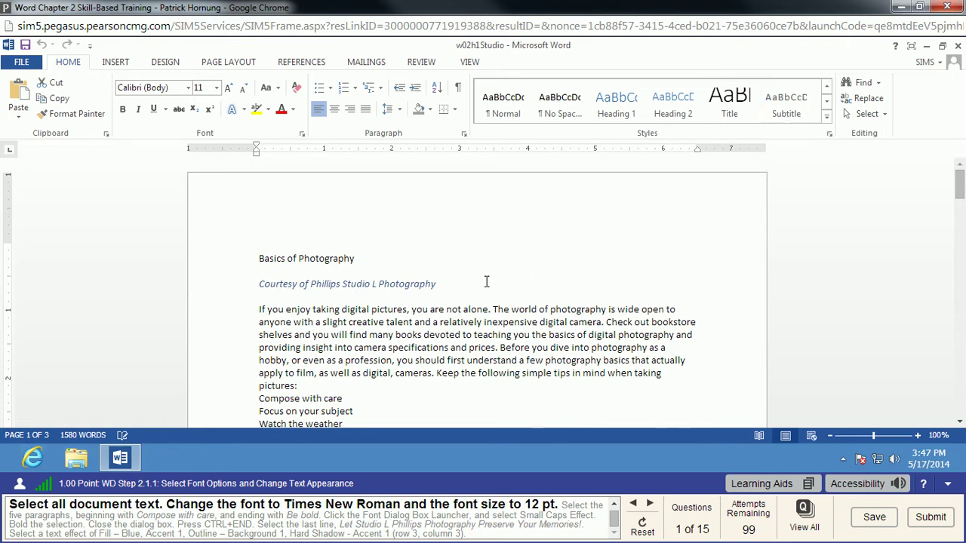
Select the whole document and change its font to Times New Roman, size 12.
key("ctrl+a")
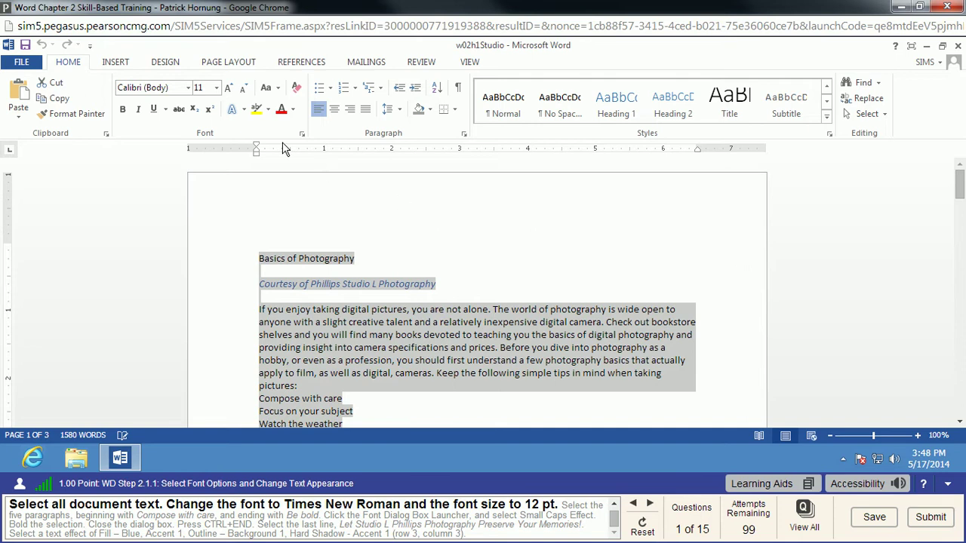
left_click(188, 88)
left_click_drag(294, 134, 300, 322)
scroll(221, 271, "down", 7)
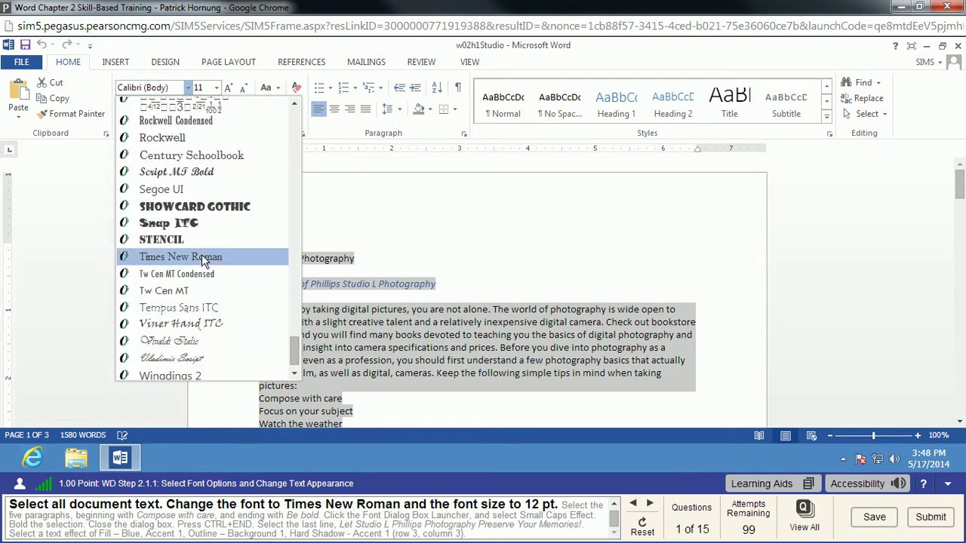
left_click(201, 254)
left_click(217, 89)
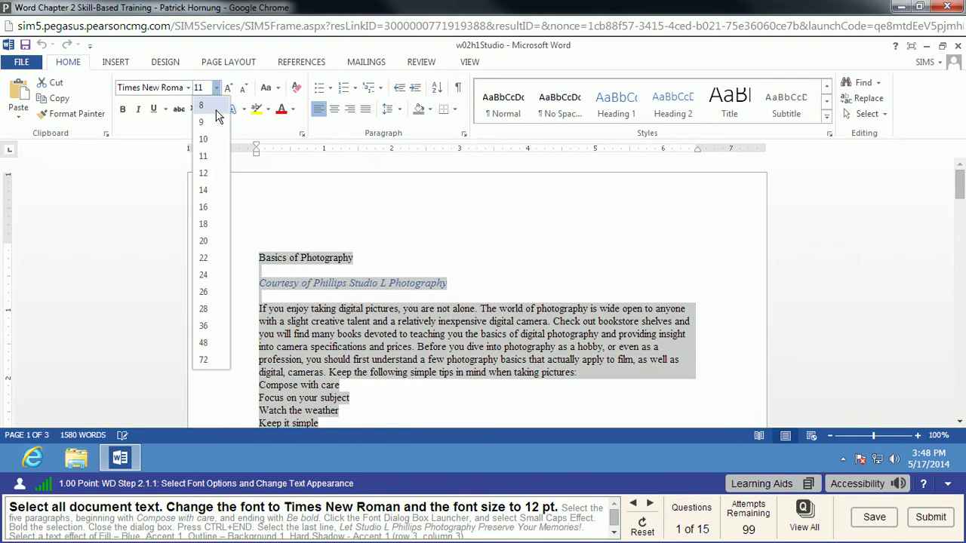
left_click(207, 176)
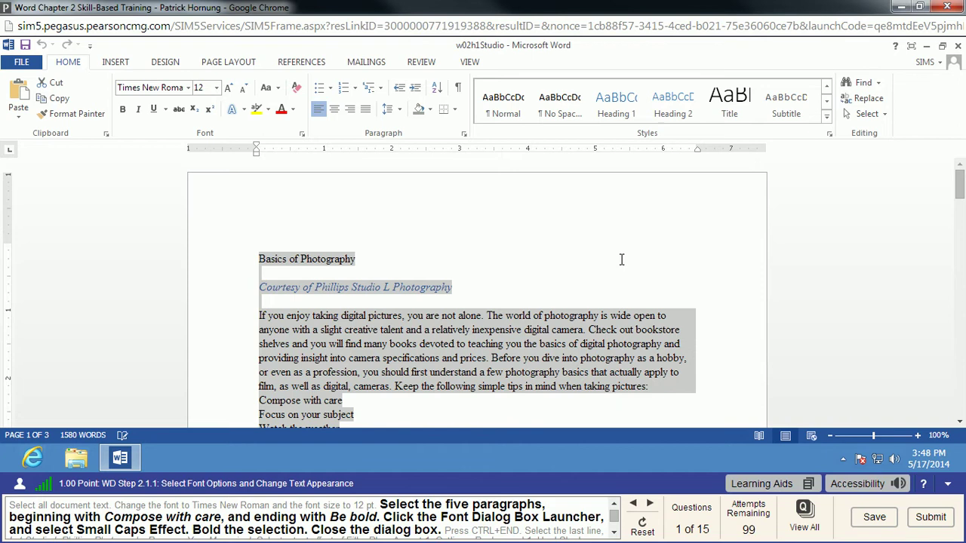
scroll(622, 259, "down", 2)
Make the tip lines 'Compose with care' through 'Be bold' bold small caps in the Font dialog.
left_click(336, 344)
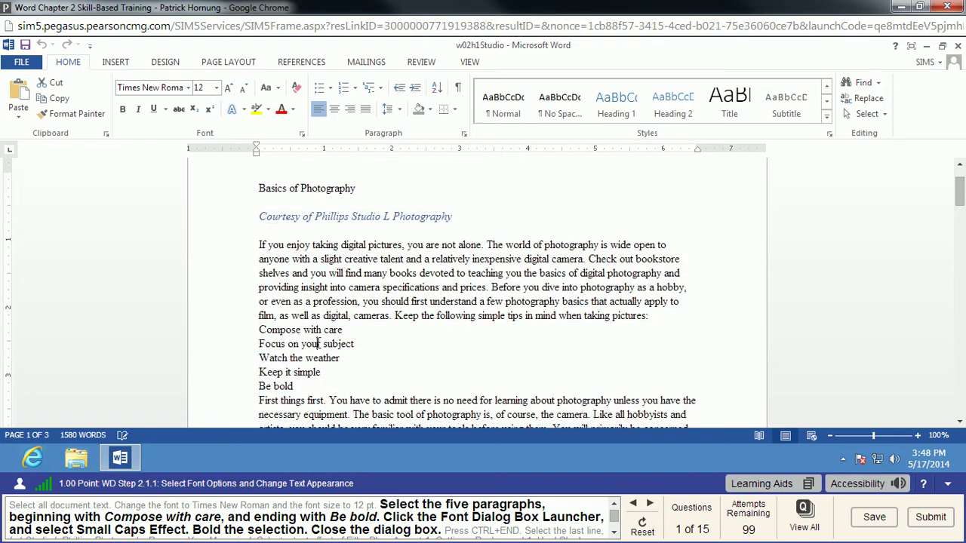
left_click_drag(259, 330, 370, 383)
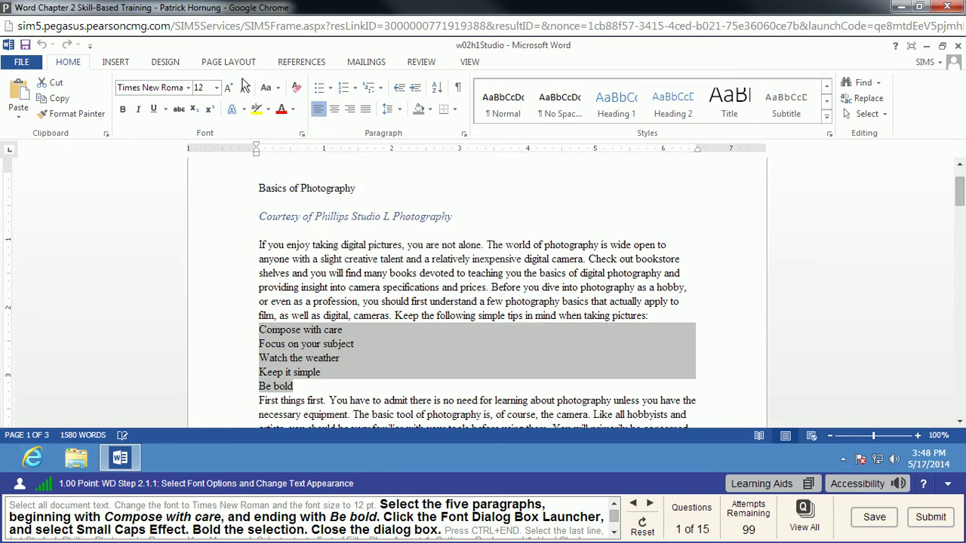
left_click(302, 134)
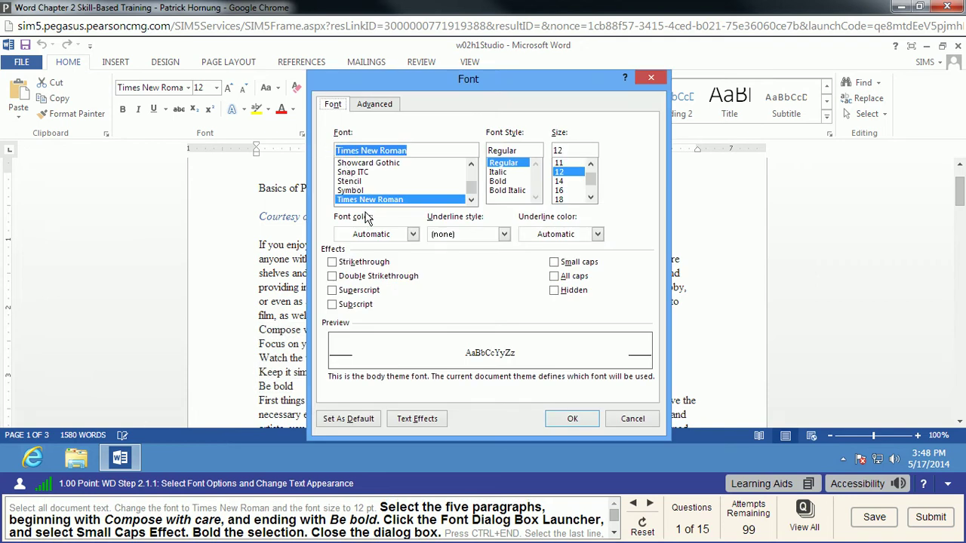
left_click(554, 262)
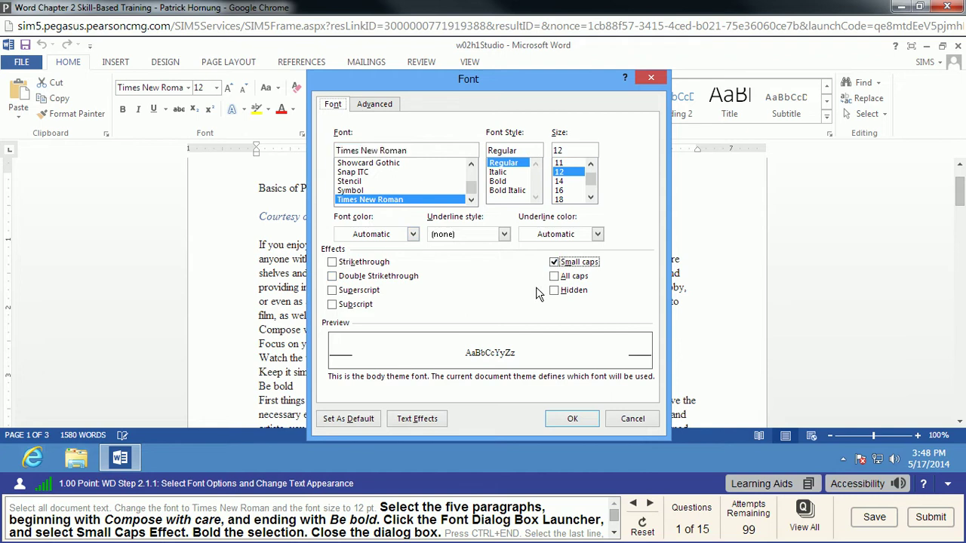
left_click(502, 181)
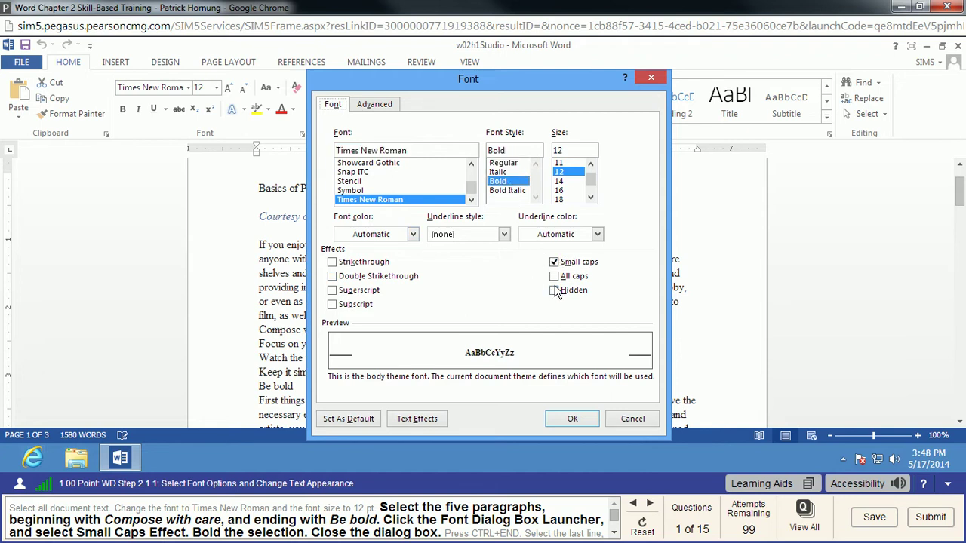
left_click(572, 418)
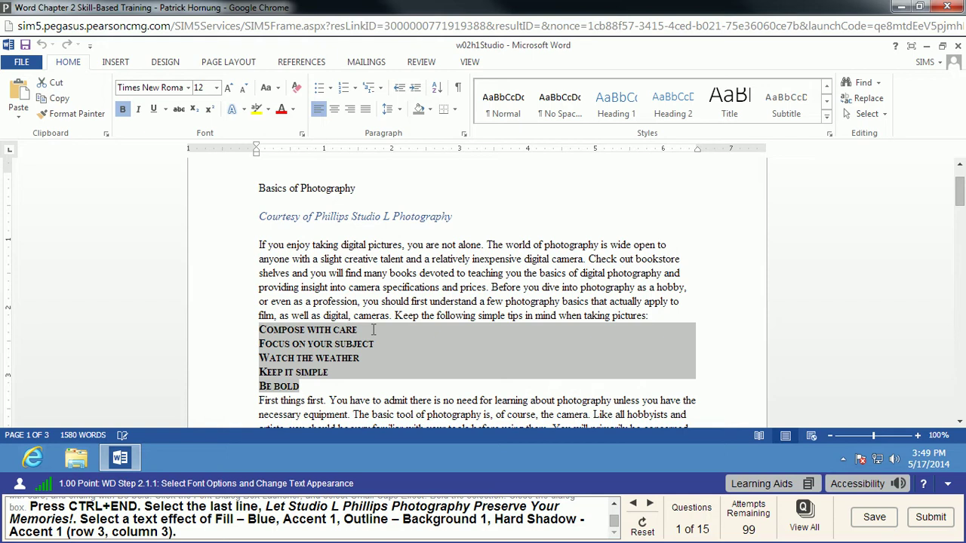
Apply the Fill – Blue hard-shadow text effect (row 3, column 3) to the document's last line.
key("ctrl+End")
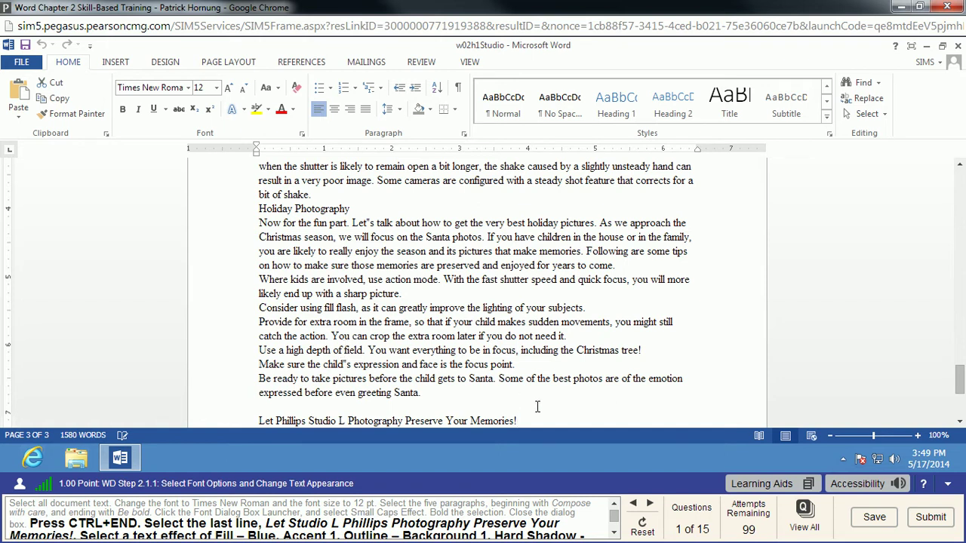
left_click_drag(539, 420, 257, 421)
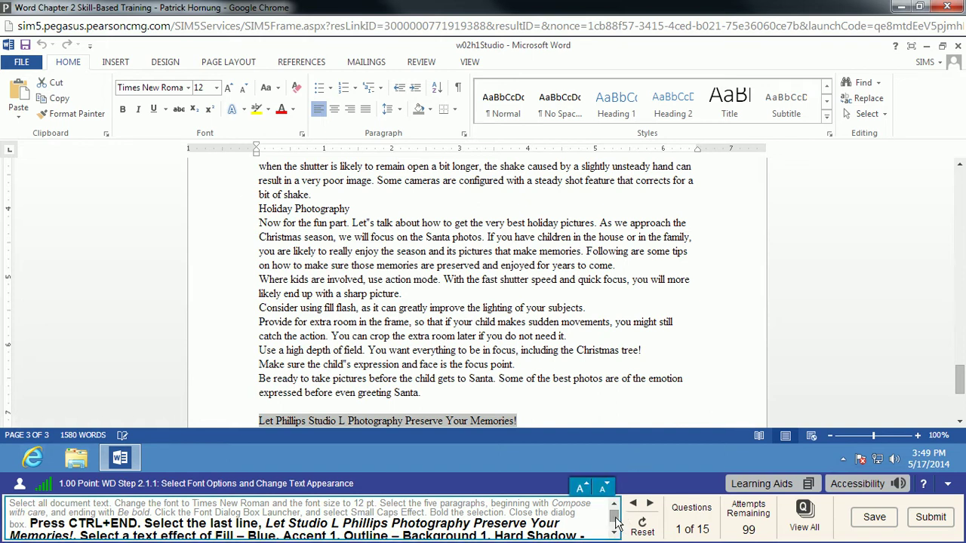
scroll(615, 520, "down", 2)
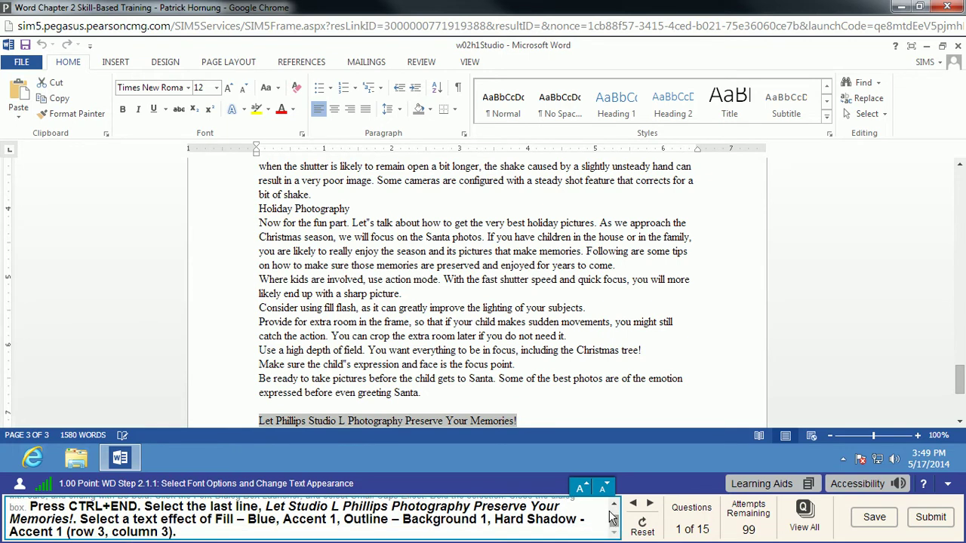
left_click(243, 111)
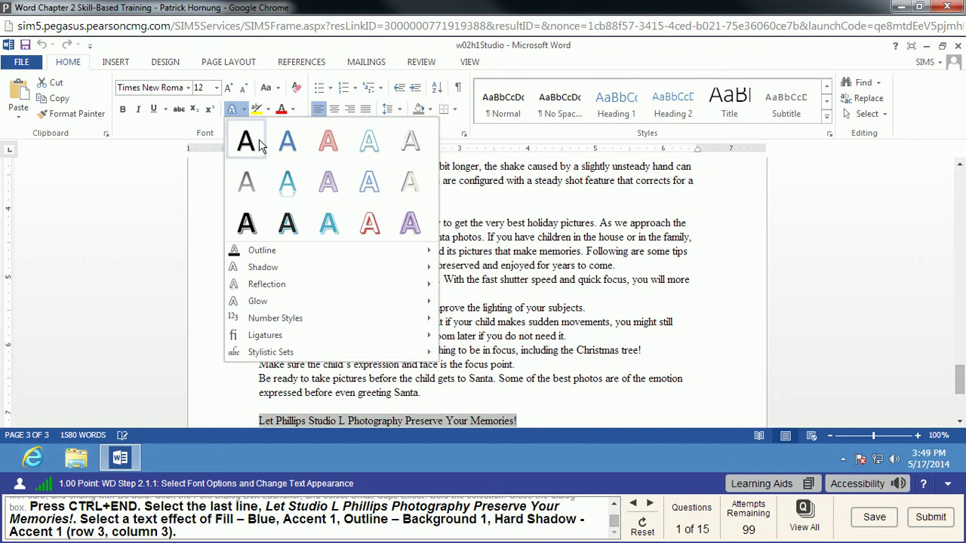
left_click(327, 224)
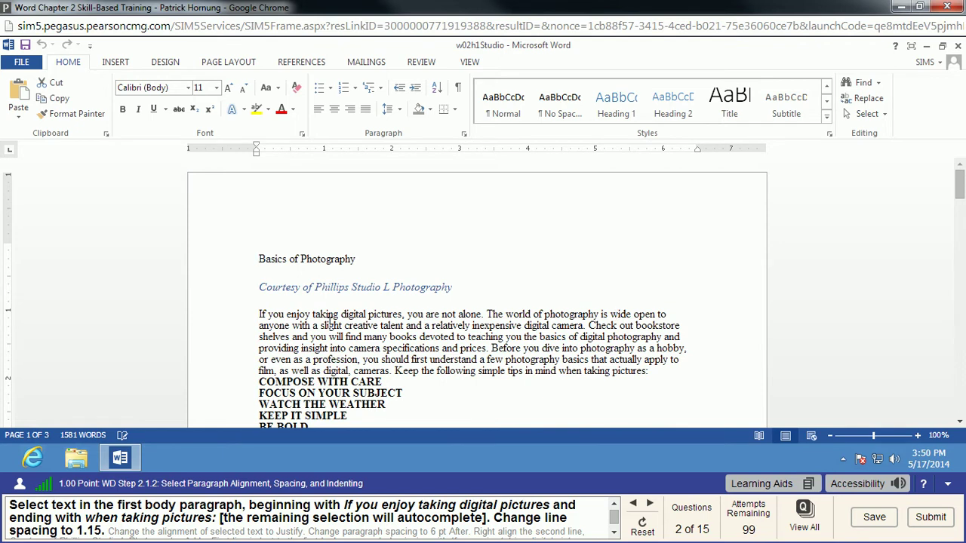
Select the body text from 'If you enjoy taking digital pictures' and show line spacing options.
left_click_drag(259, 314, 657, 370)
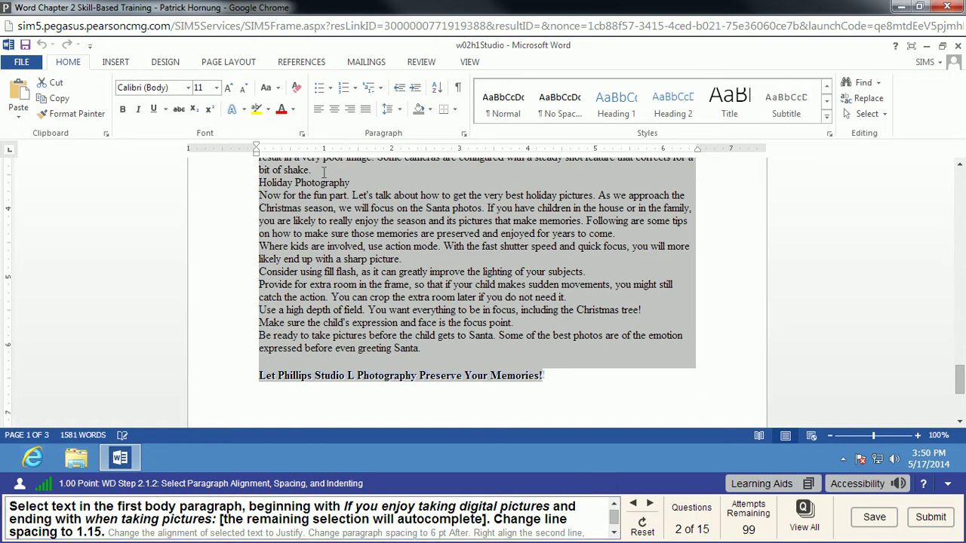
left_click(400, 111)
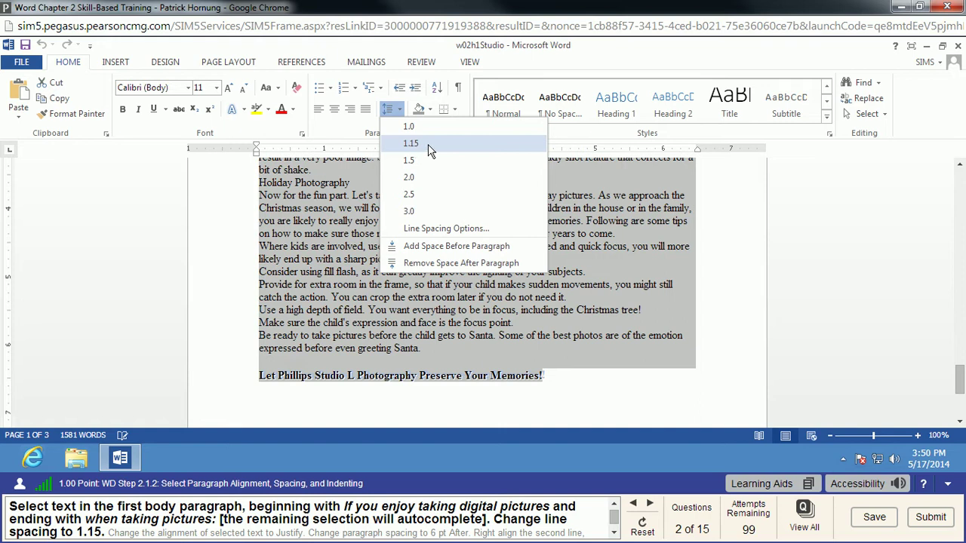
Give the selected body paragraphs 1.15 line spacing and justified alignment.
left_click(428, 144)
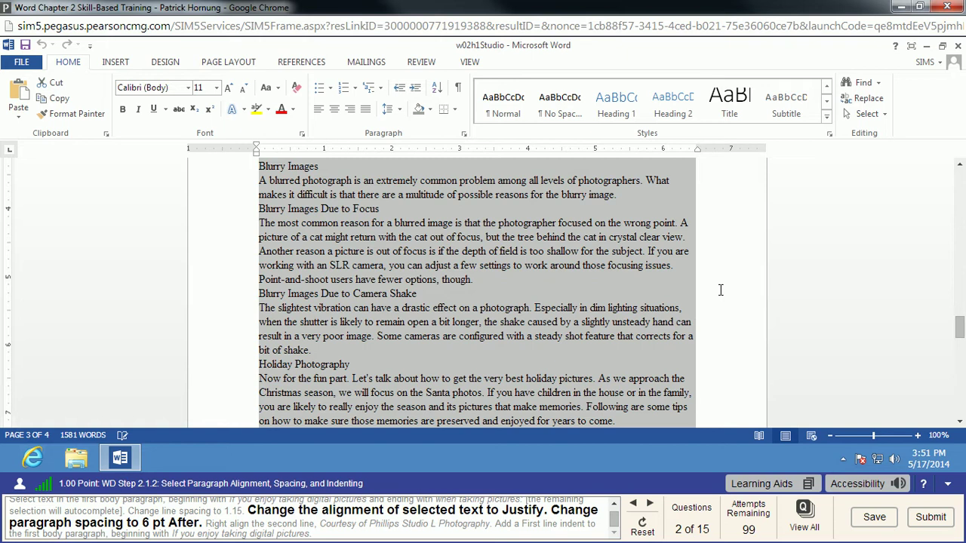
left_click(366, 112)
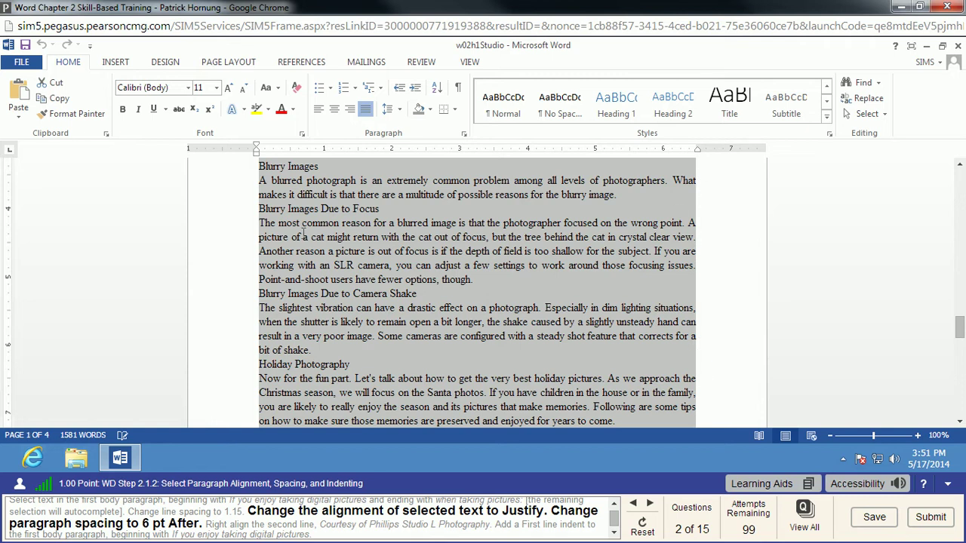
left_click(412, 264)
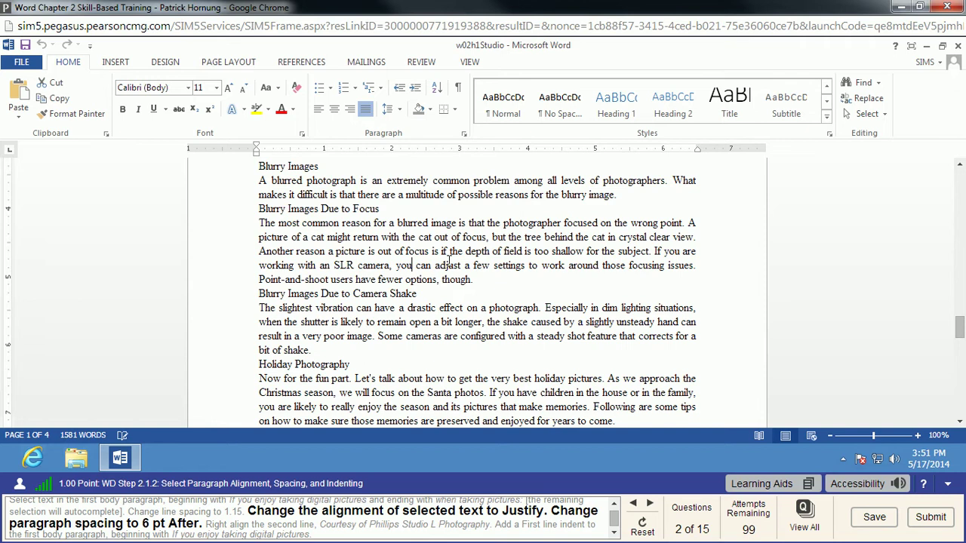
Set Spacing After to 6 pt for the body paragraphs in the Paragraph dialog.
left_click(464, 136)
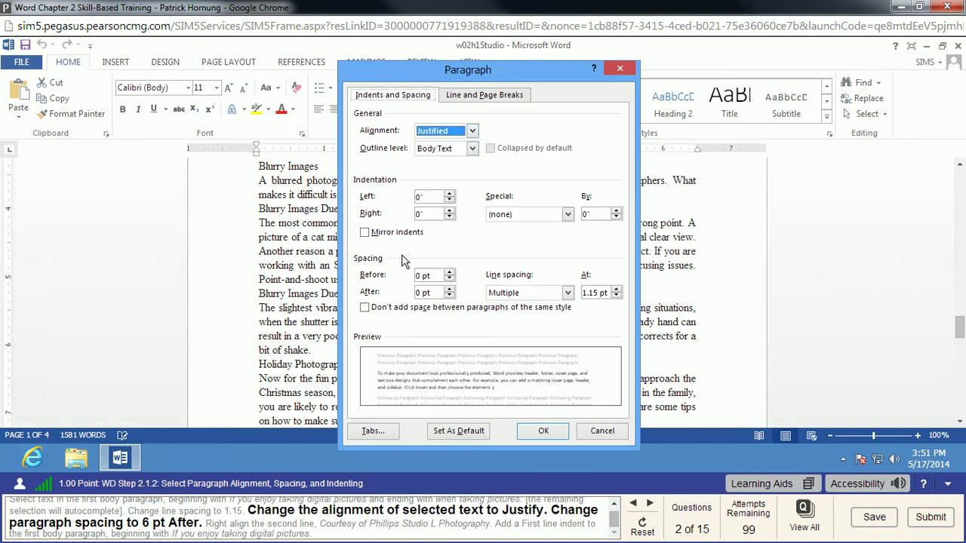
left_click_drag(433, 292, 415, 292)
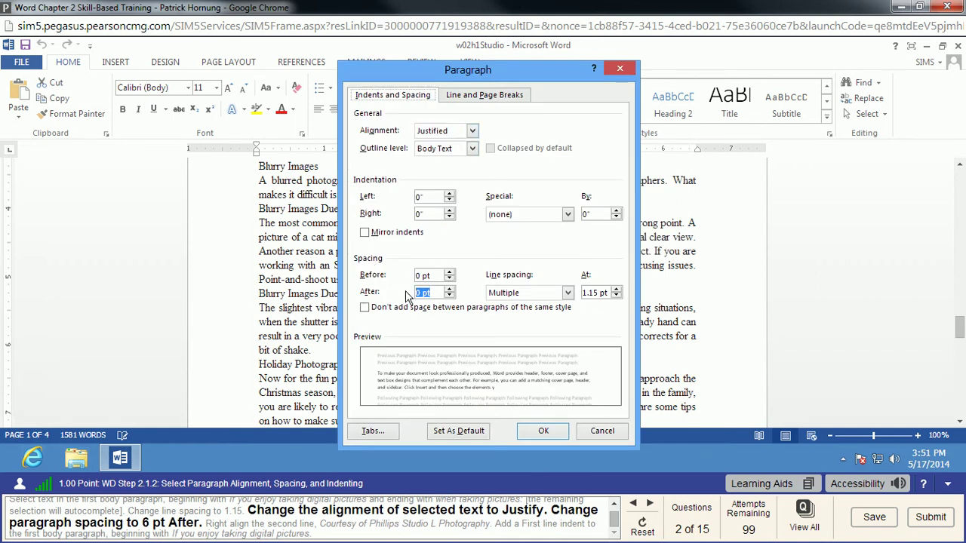
type("6")
left_click(540, 431)
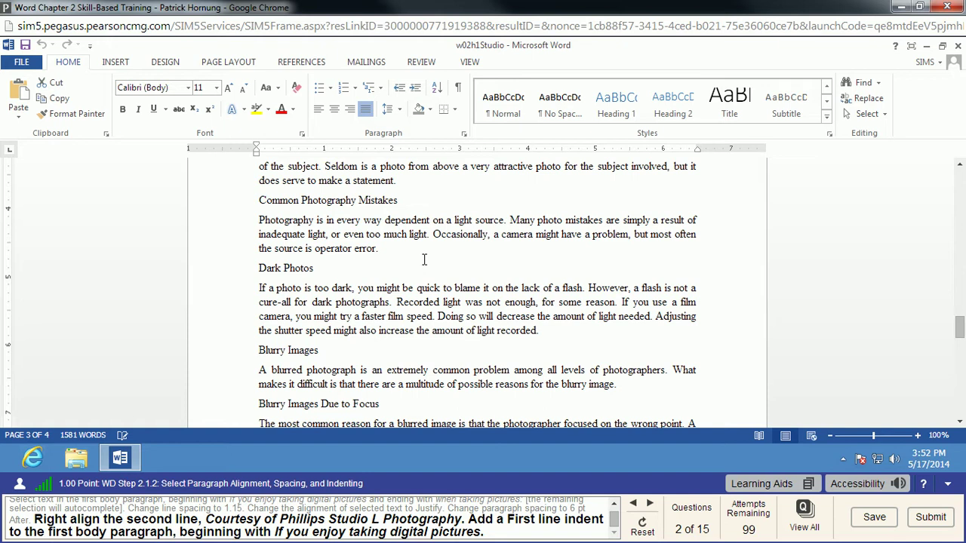
Right-align the Courtesy credit line and add a Tab first-line indent to the first body paragraph.
scroll(425, 261, "up", 15)
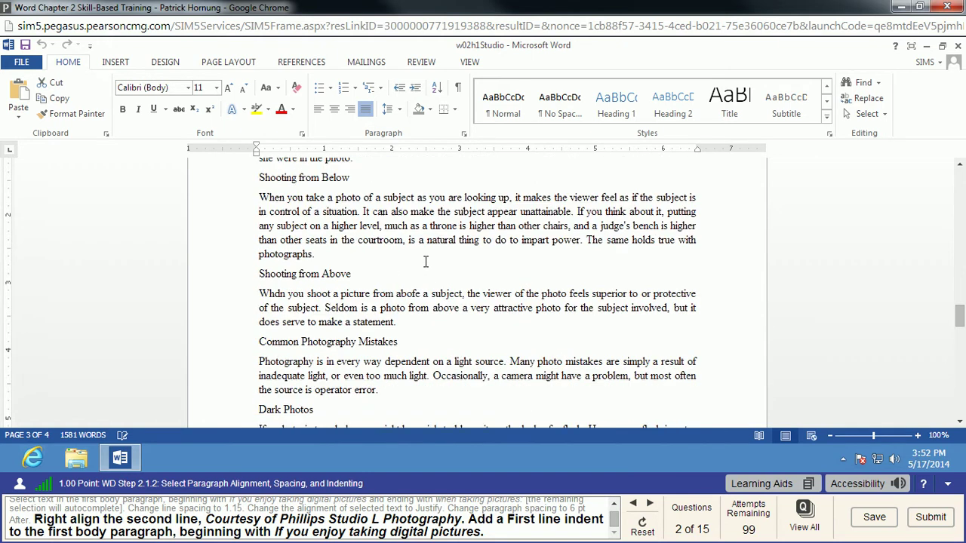
scroll(426, 261, "up", 15)
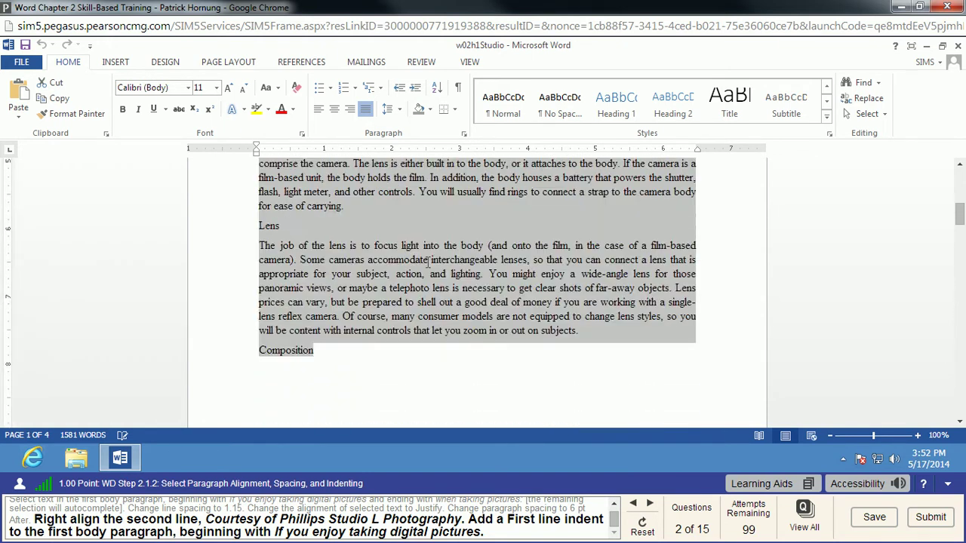
left_click_drag(259, 288, 458, 285)
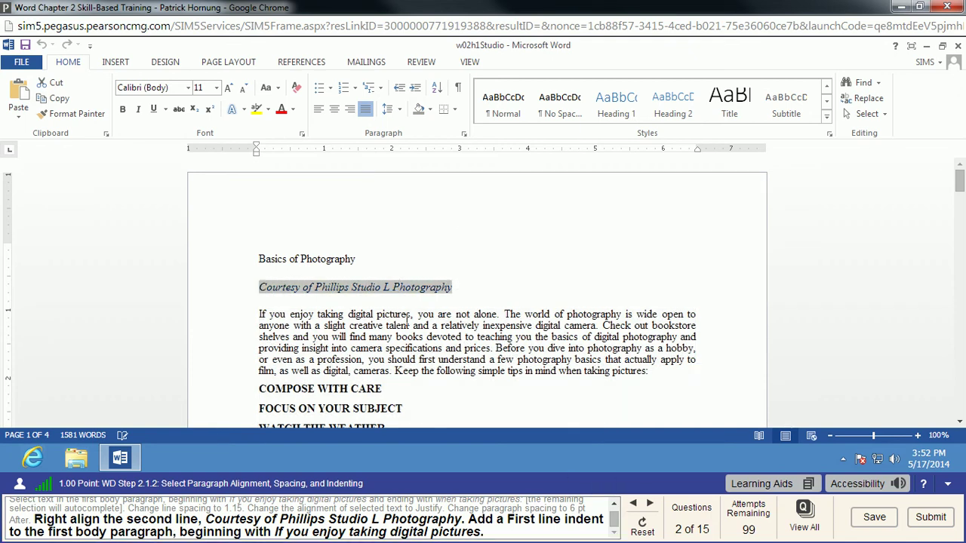
left_click(463, 287)
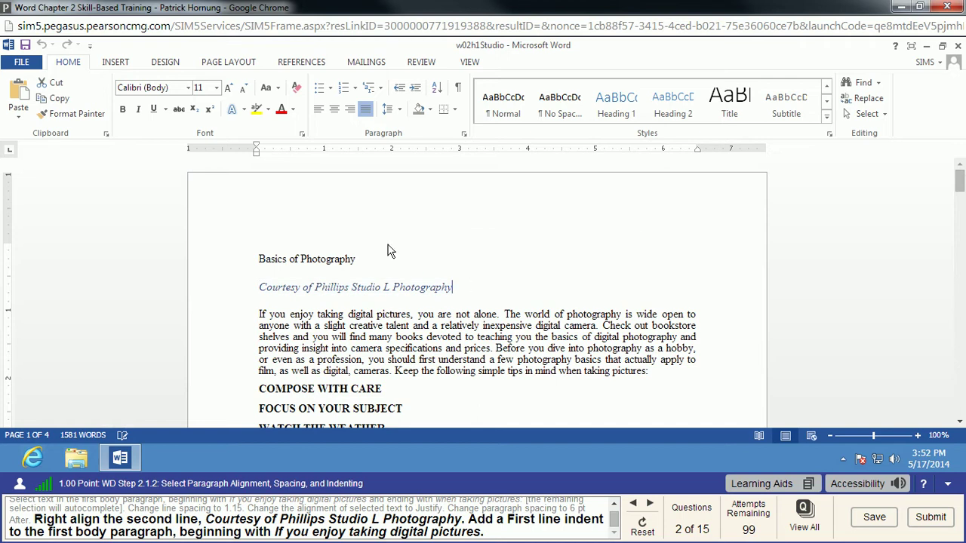
left_click(350, 110)
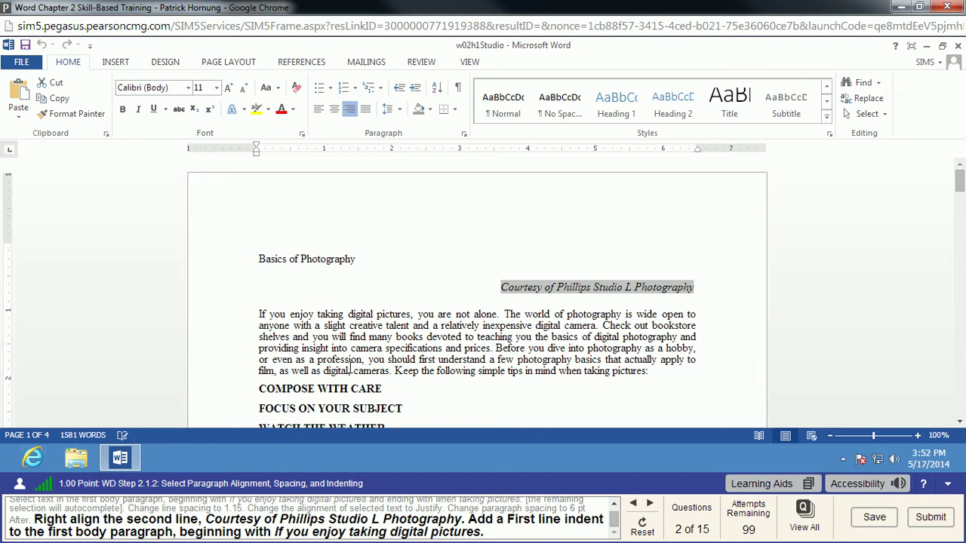
left_click(259, 314)
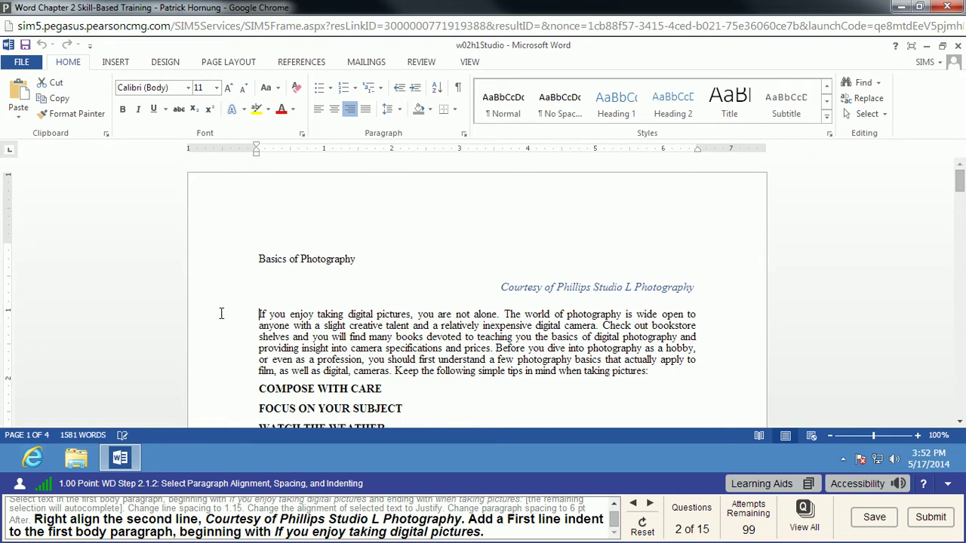
key("Tab")
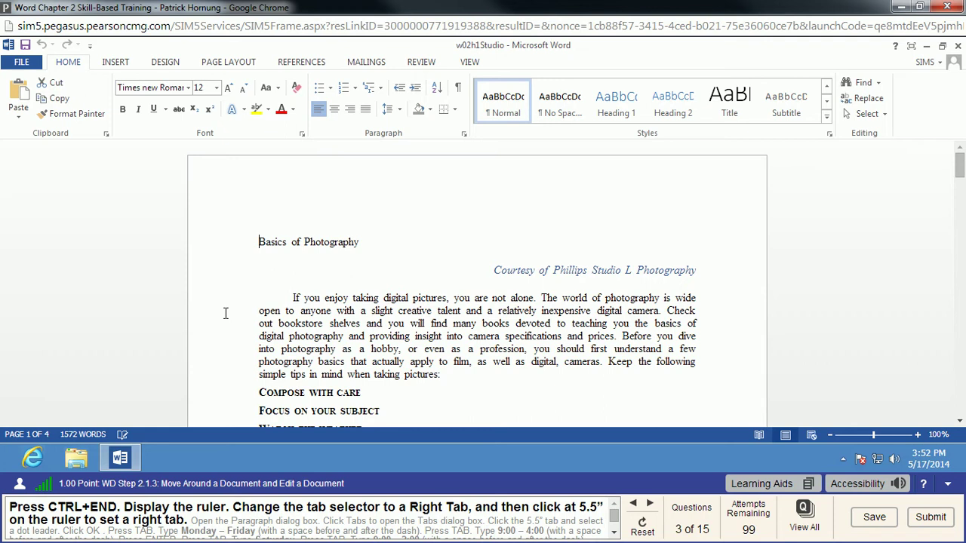
Display the ruler and place a right tab stop at 5.5" on the document's last line.
key("ctrl+End")
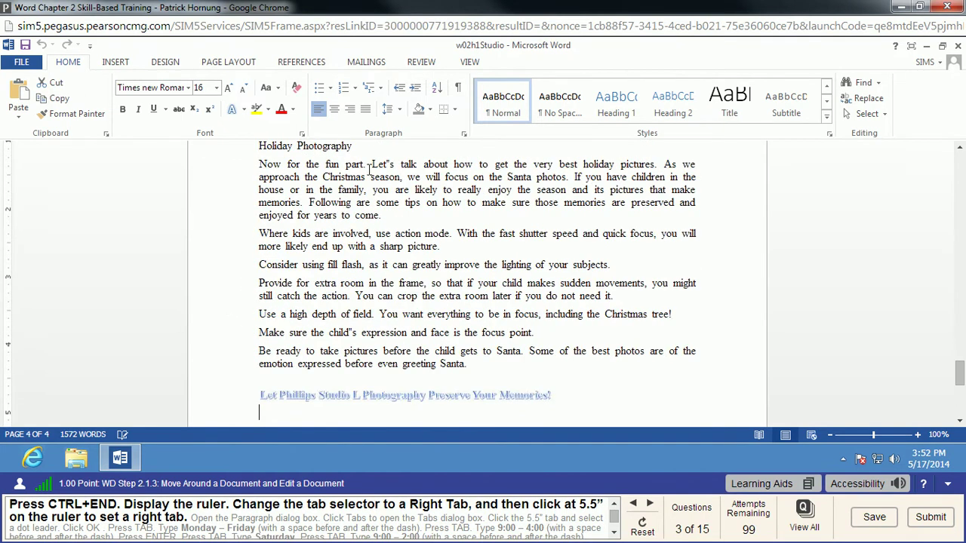
left_click(470, 64)
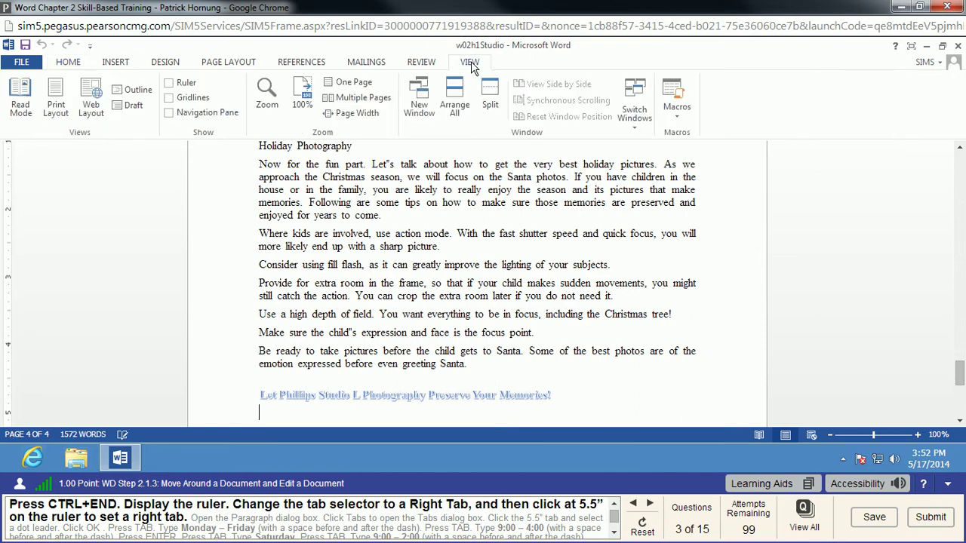
left_click(169, 84)
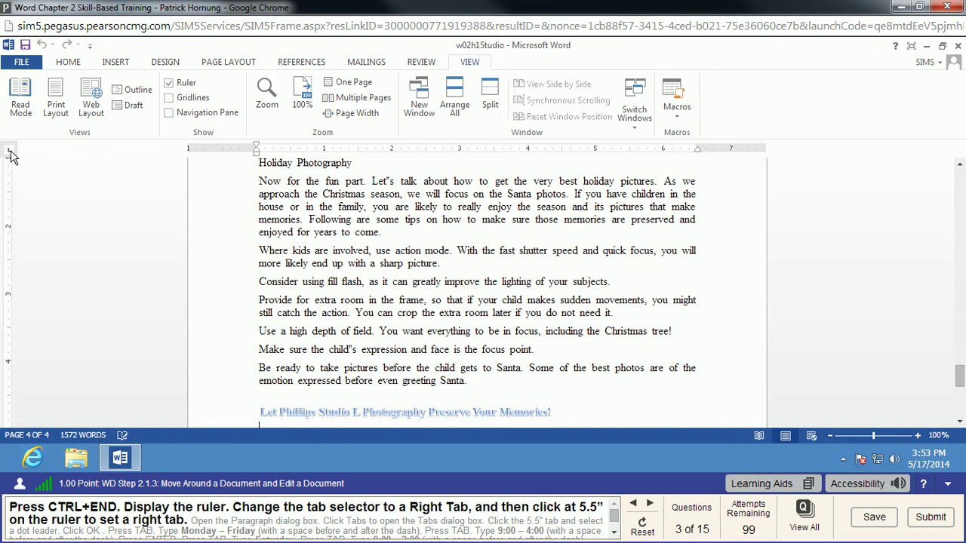
left_click(9, 153)
left_click(12, 153)
left_click(629, 150)
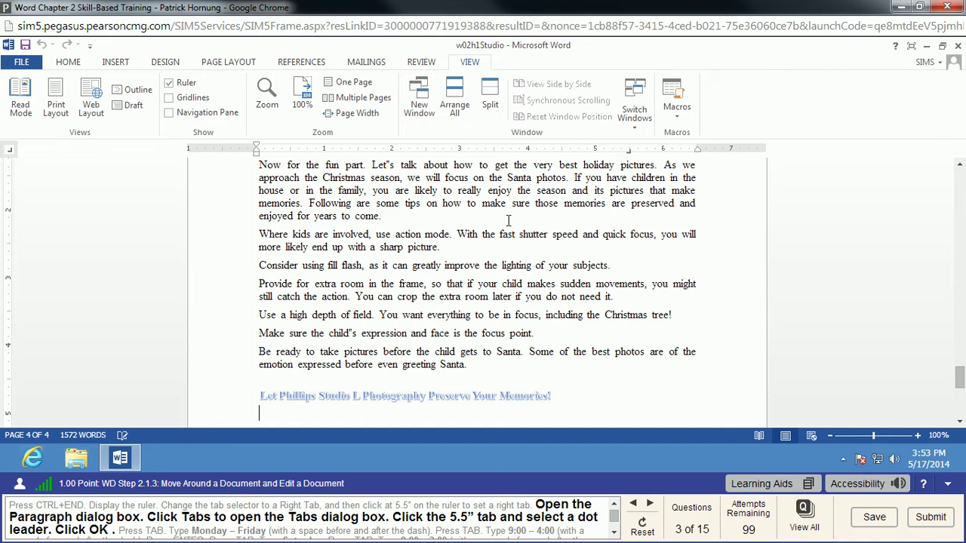
Give the 5.5" right tab stop a dot leader (option 2) in the Tabs dialog.
left_click(69, 63)
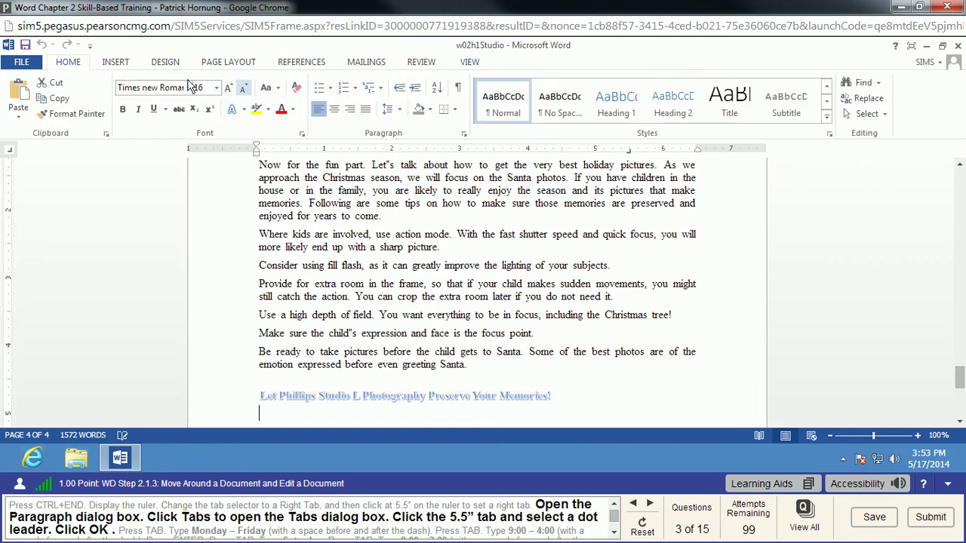
left_click(463, 134)
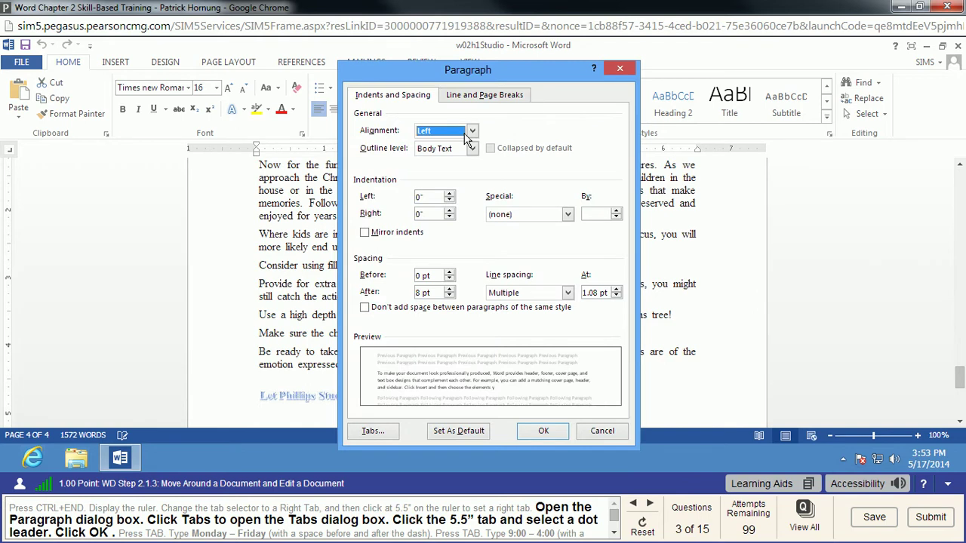
left_click(373, 432)
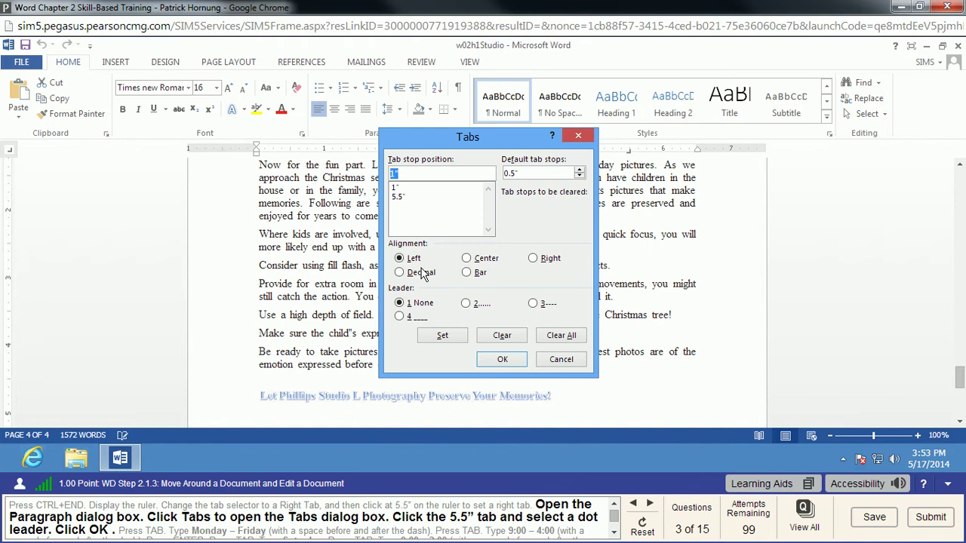
left_click(406, 199)
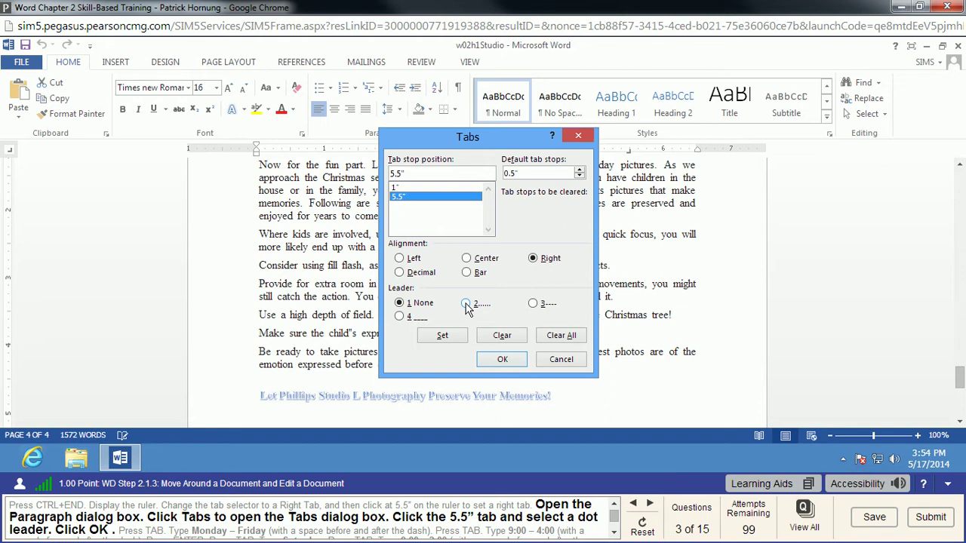
left_click(465, 303)
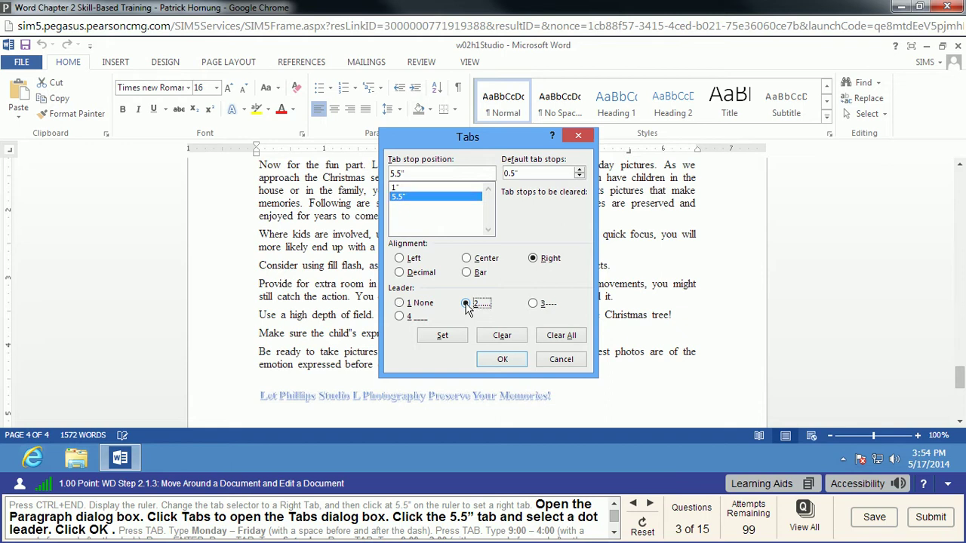
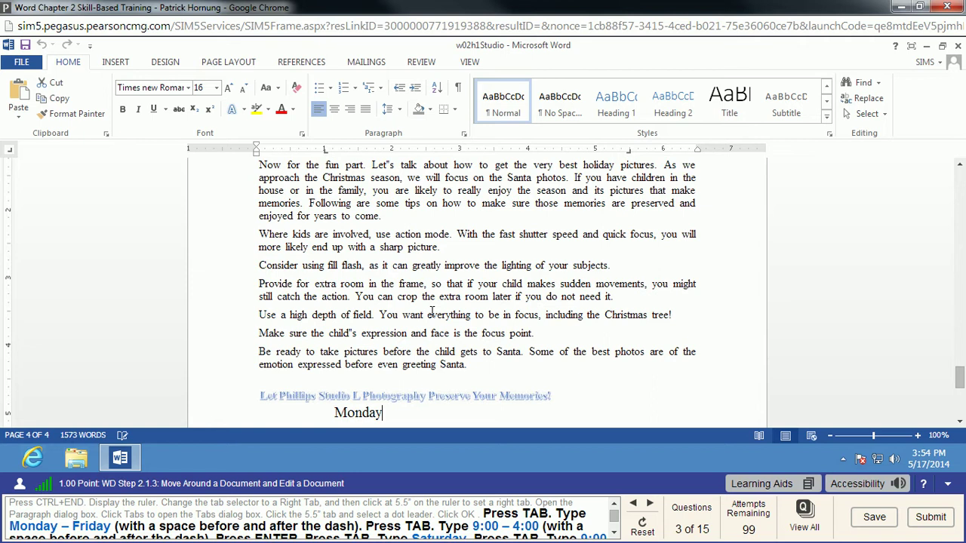
Complete the dot-leader lines 'Monday – Friday 9:00 – 4:00' and 'Saturday 9:00 – 2:00'.
type("- Friday")
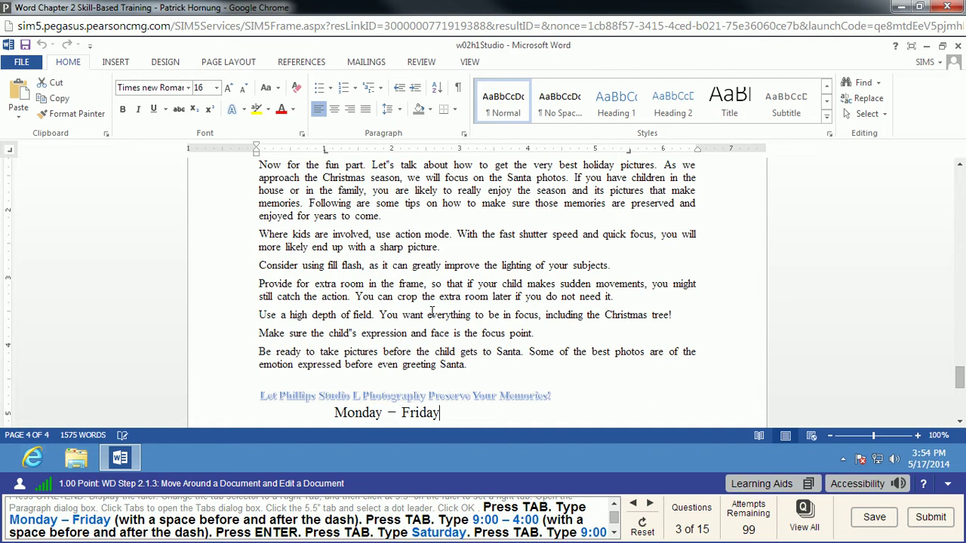
key("Tab")
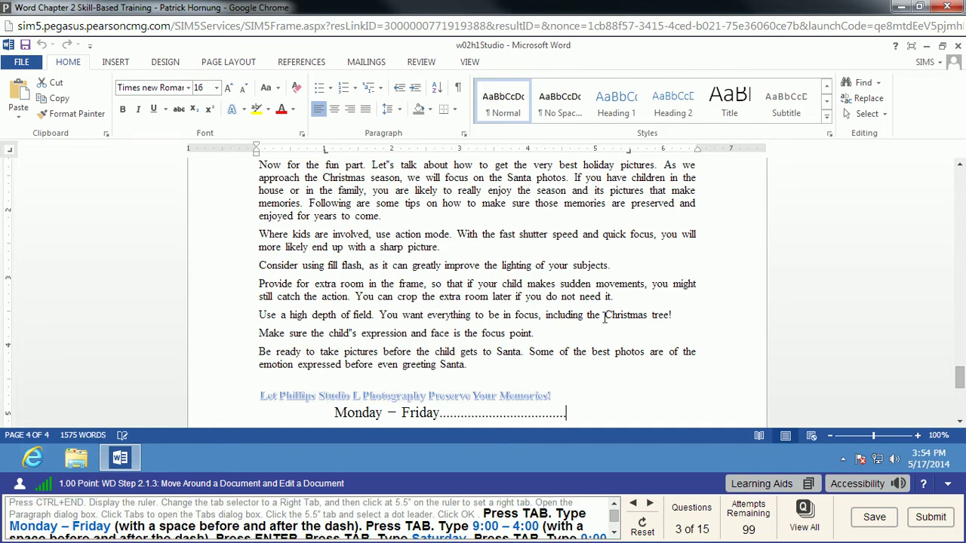
type("9:00")
type(" -")
type(" 4:00")
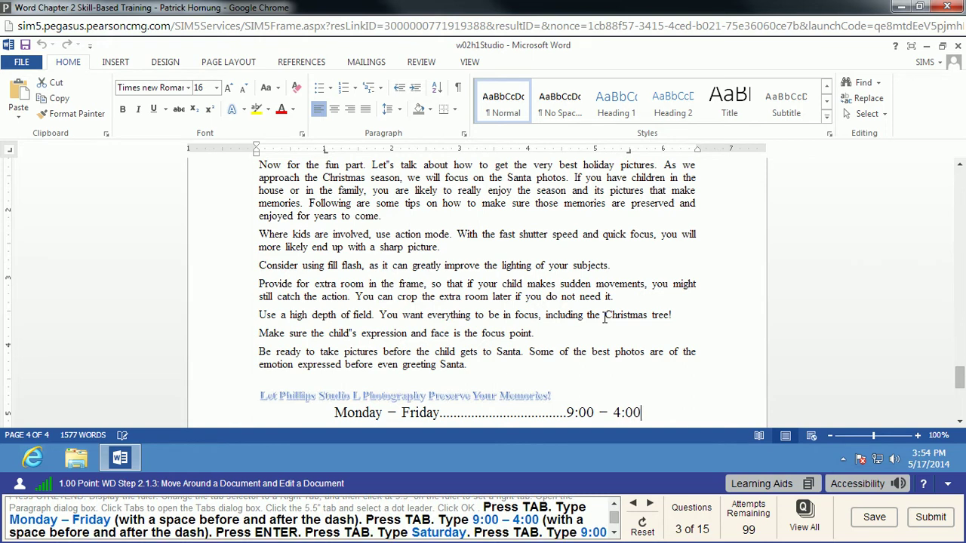
key("Return")
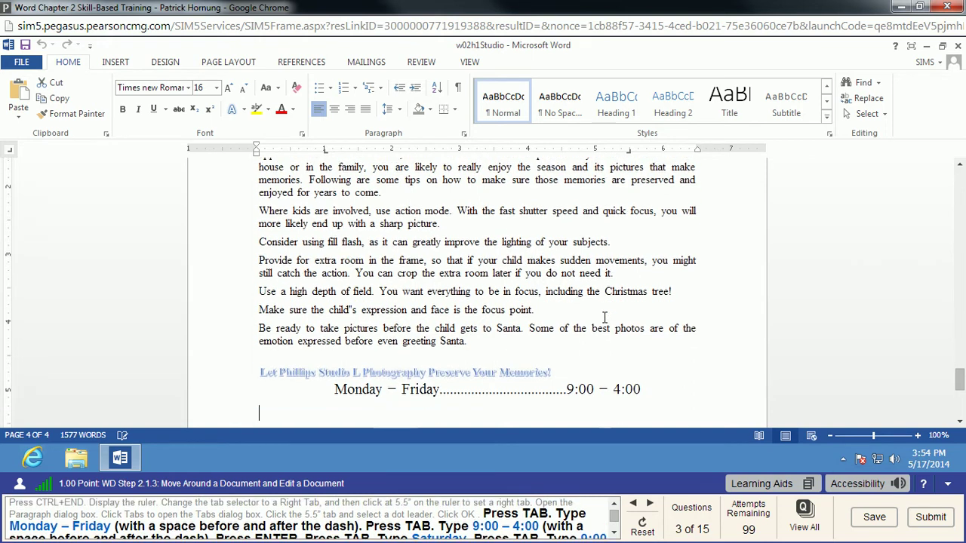
key("Tab")
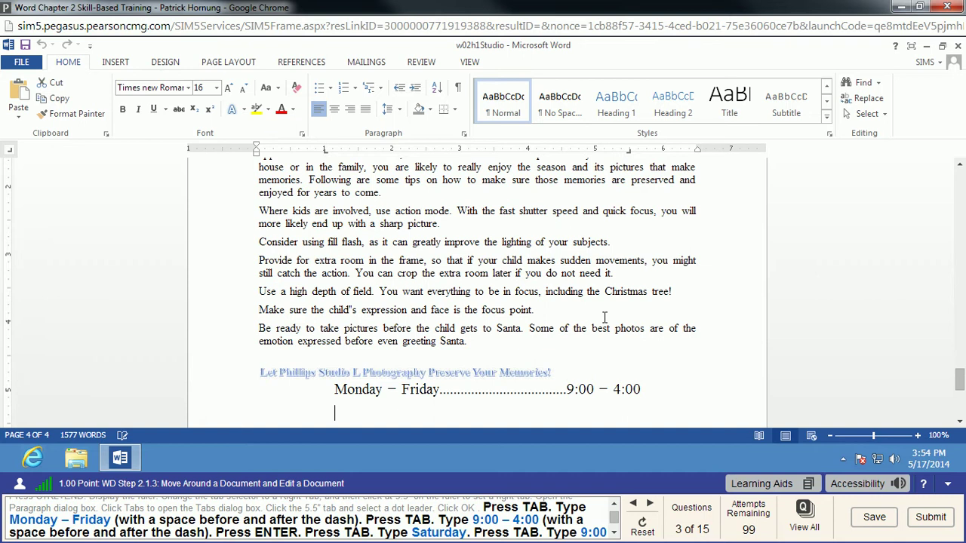
type("Saturday")
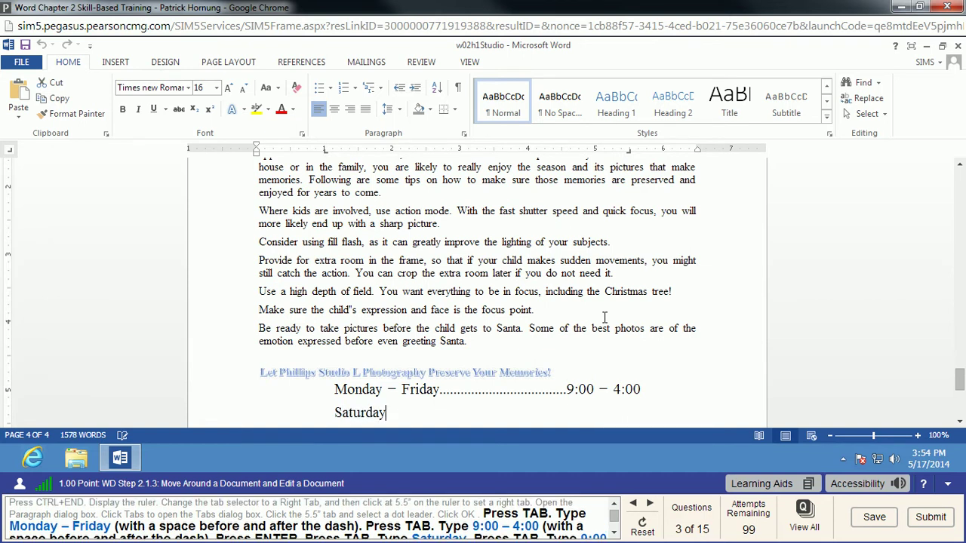
key("Tab")
type("9:00")
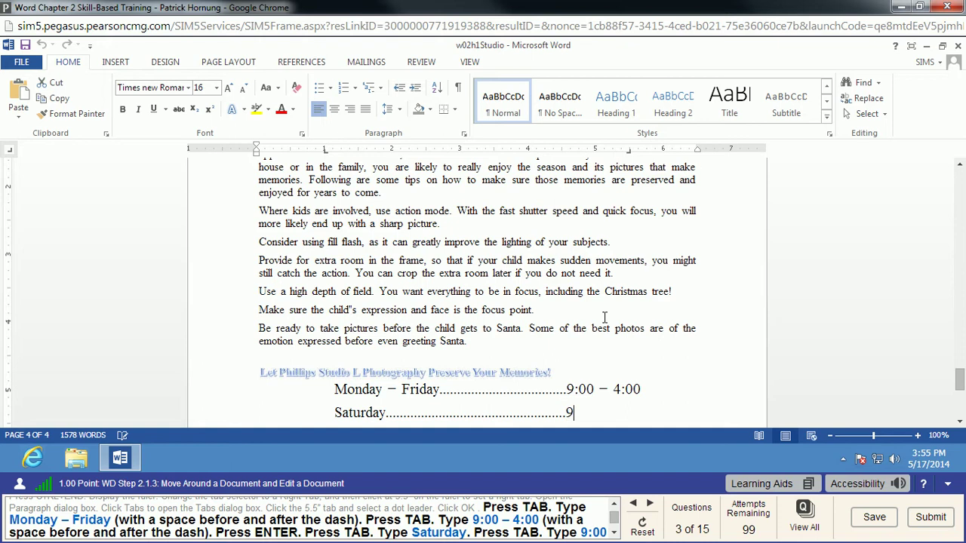
type(" - ")
type("2:00")
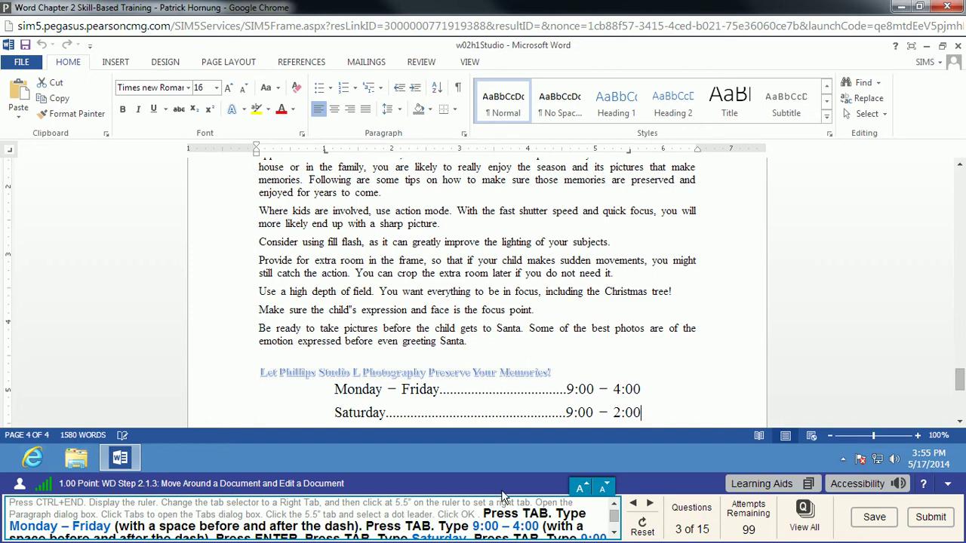
Add a final tabbed line reading 'Closed Sunday' below the Saturday hours.
left_click(613, 533)
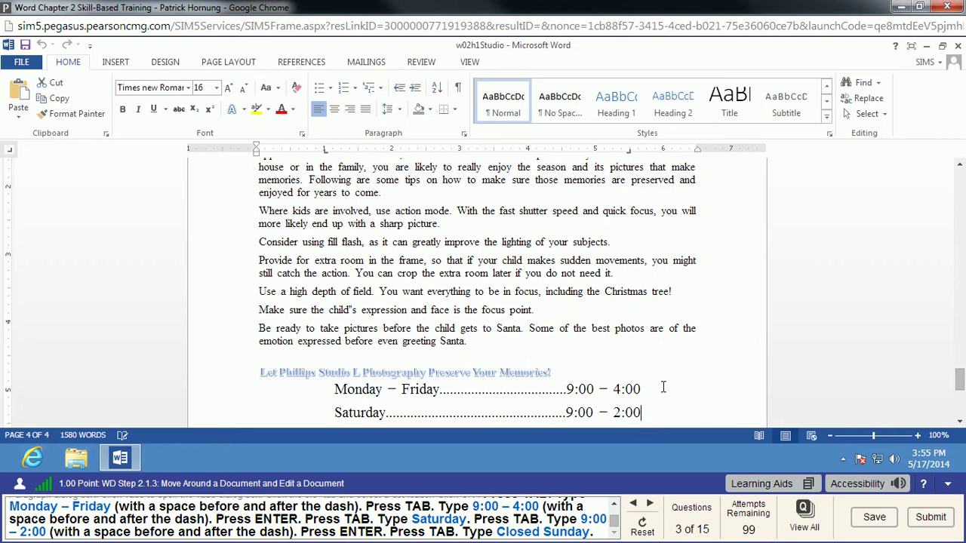
key("Return")
key("Tab")
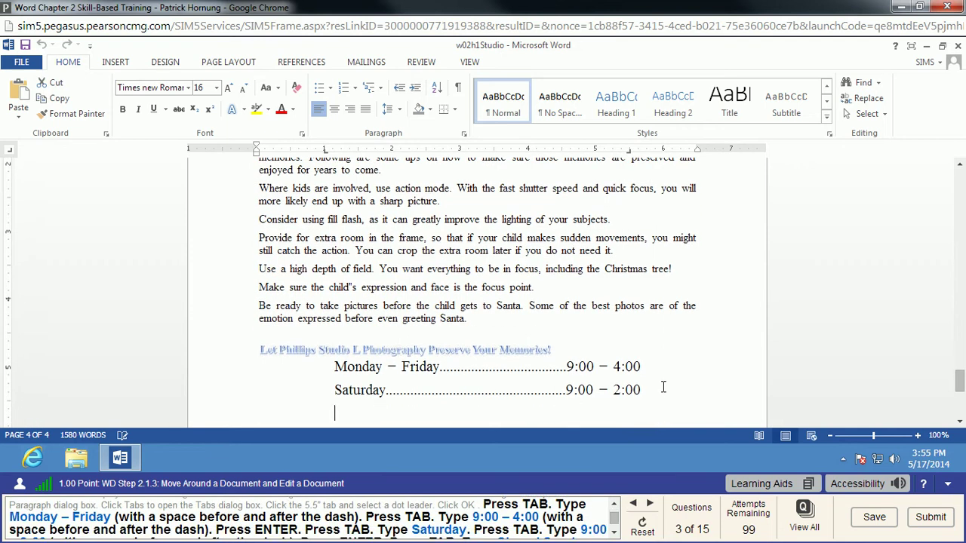
type("Closed Sunday")
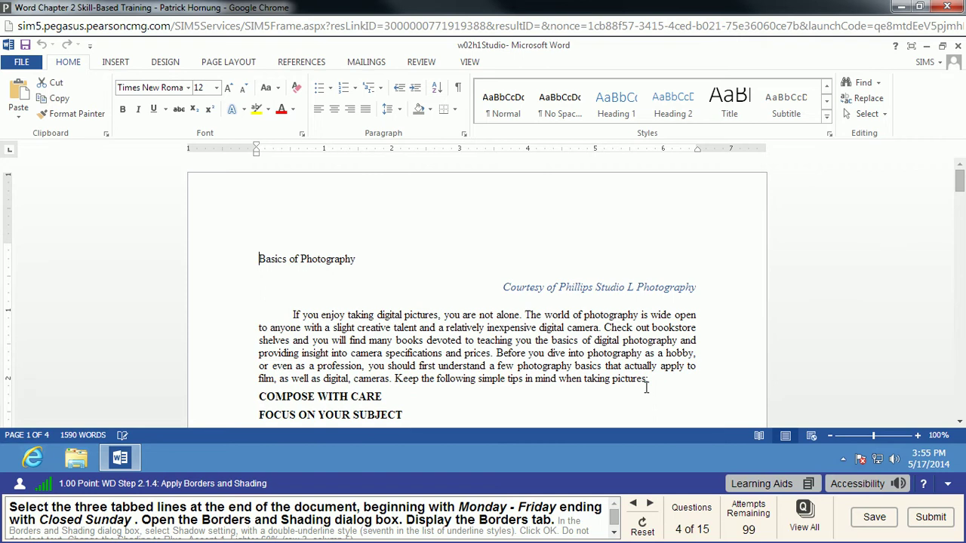
At the end of the document, select the Monday – Friday, Saturday and Closed Sunday lines.
left_click(646, 387)
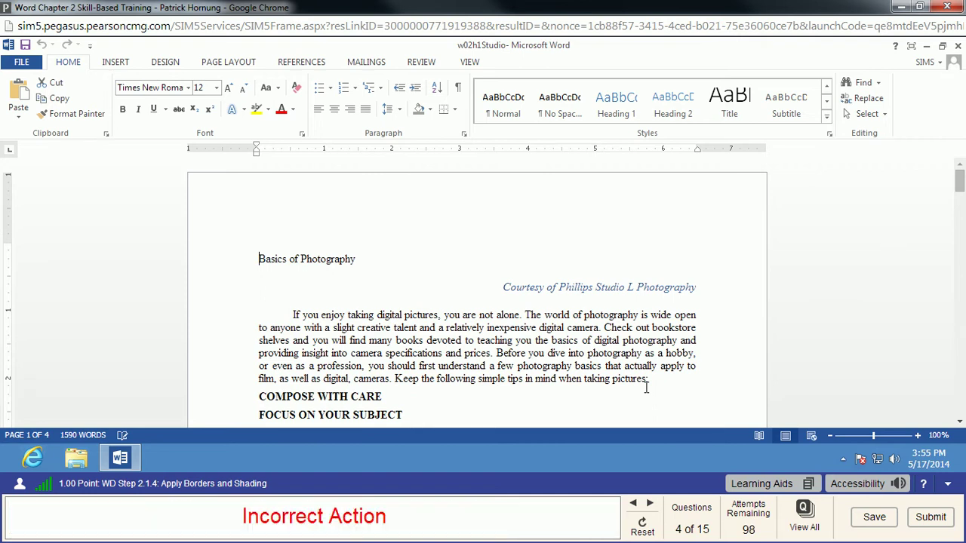
left_click(410, 273)
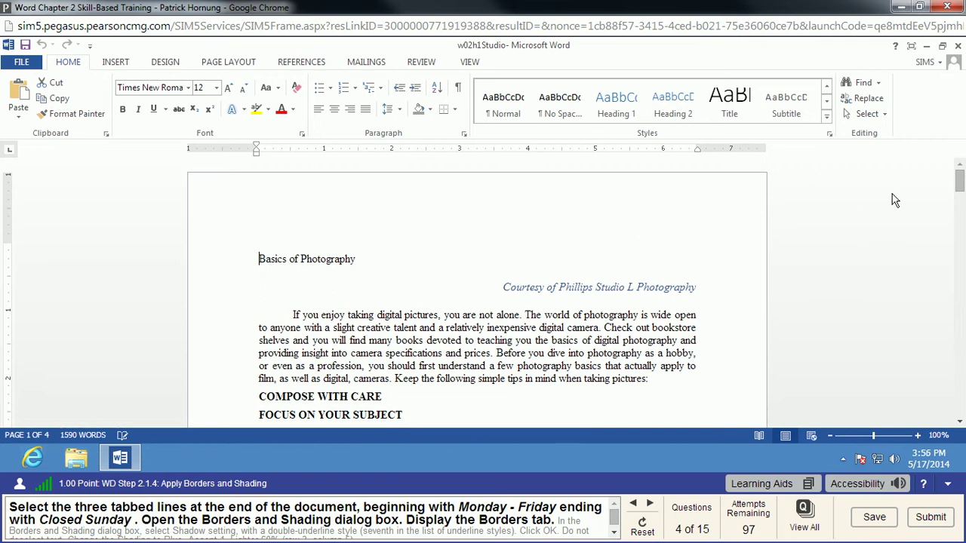
left_click_drag(960, 183, 959, 405)
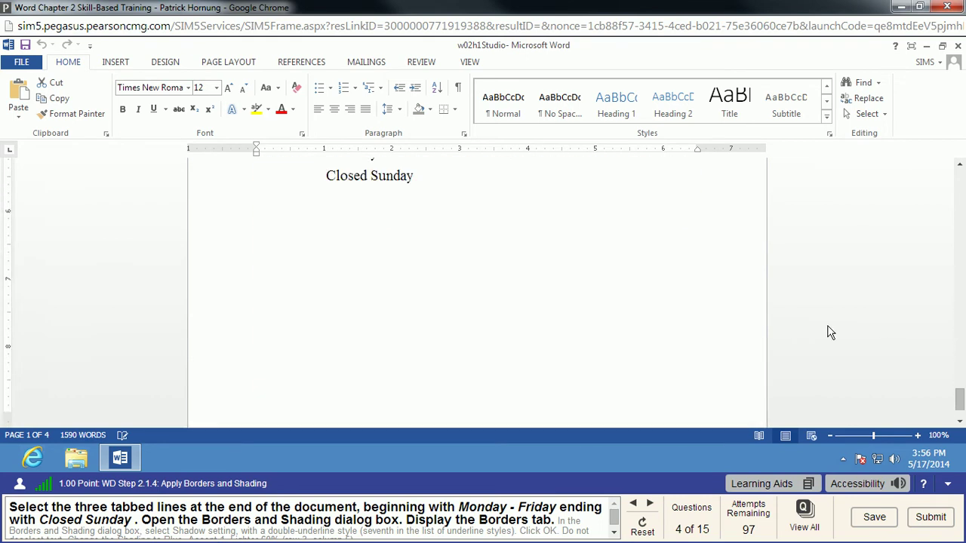
scroll(830, 332, "up", 3)
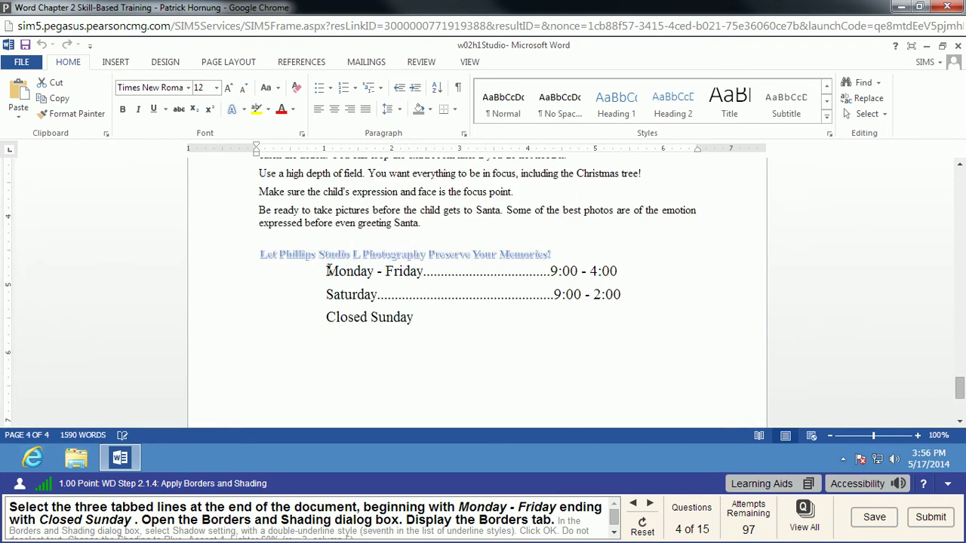
left_click_drag(328, 270, 422, 321)
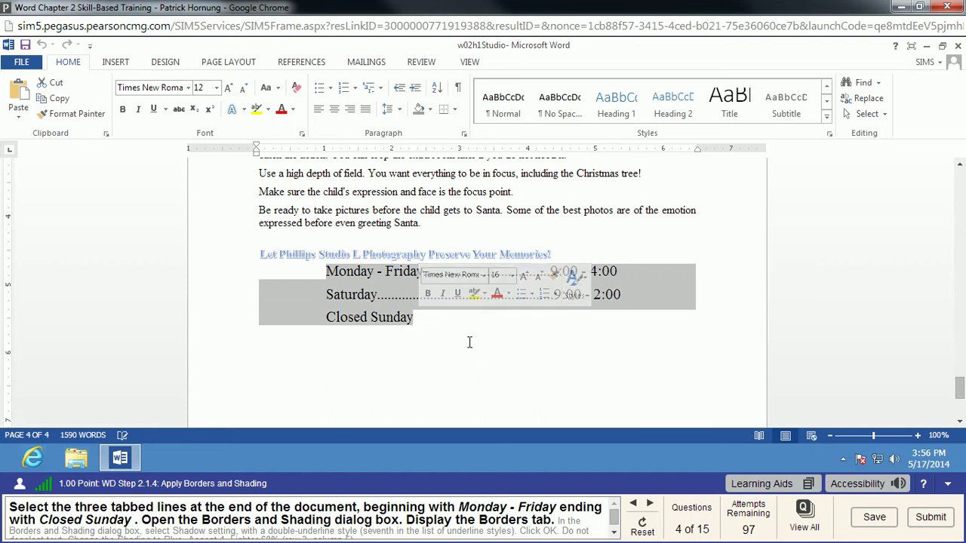
In Borders and Shading, give the selected hours lines a Shadow border with a double-line style.
left_click(456, 113)
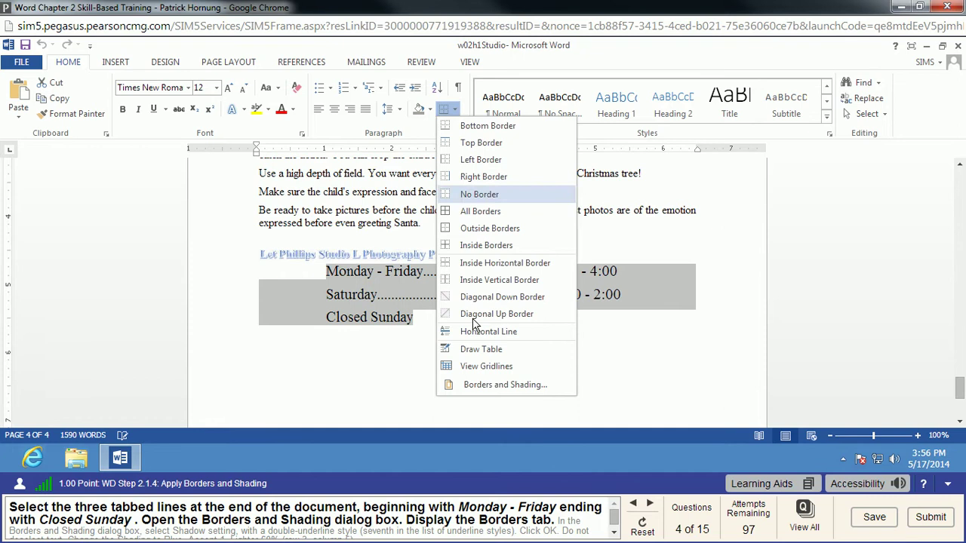
left_click(486, 386)
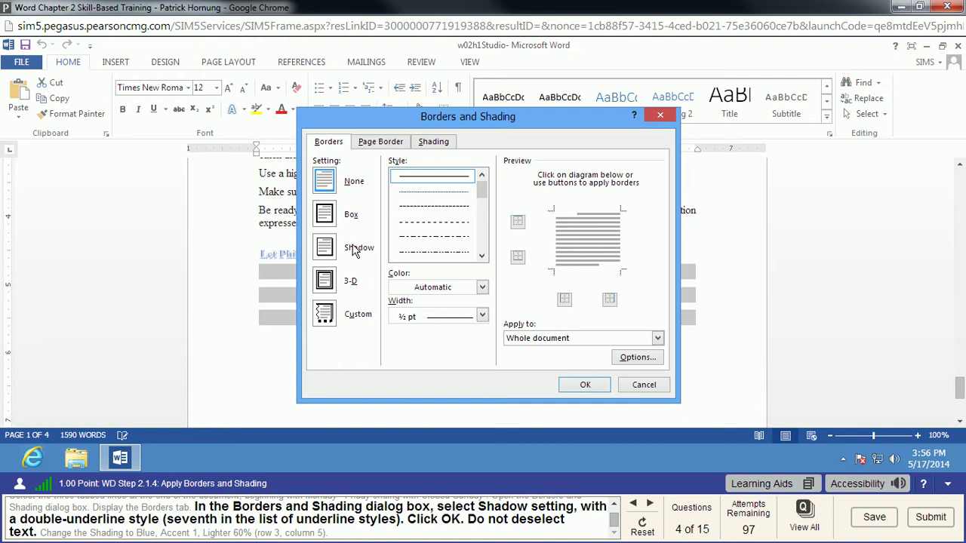
left_click(324, 249)
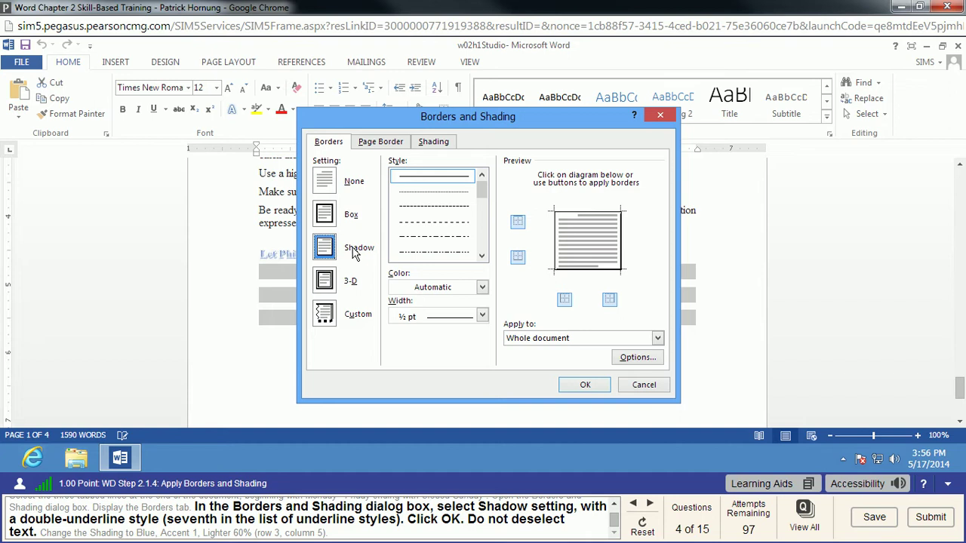
left_click(482, 257)
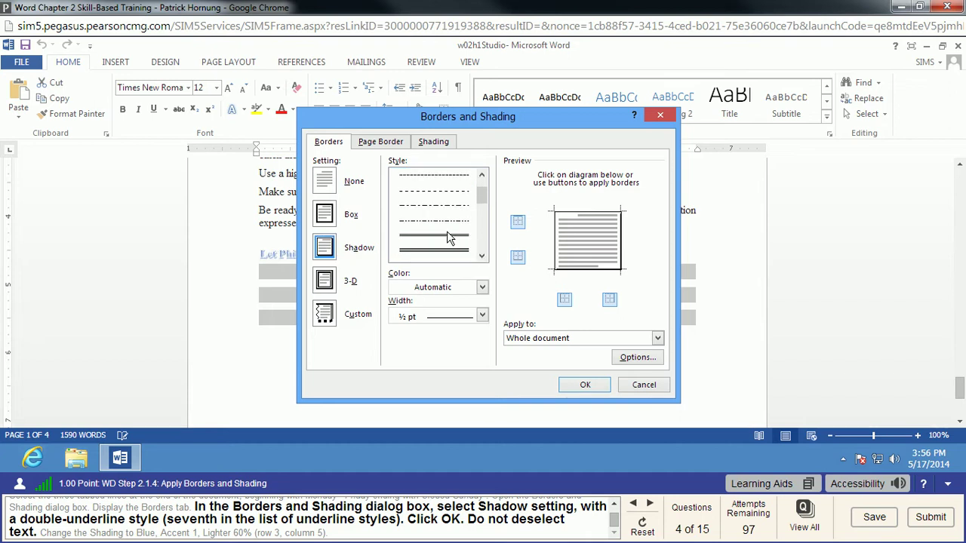
left_click(451, 238)
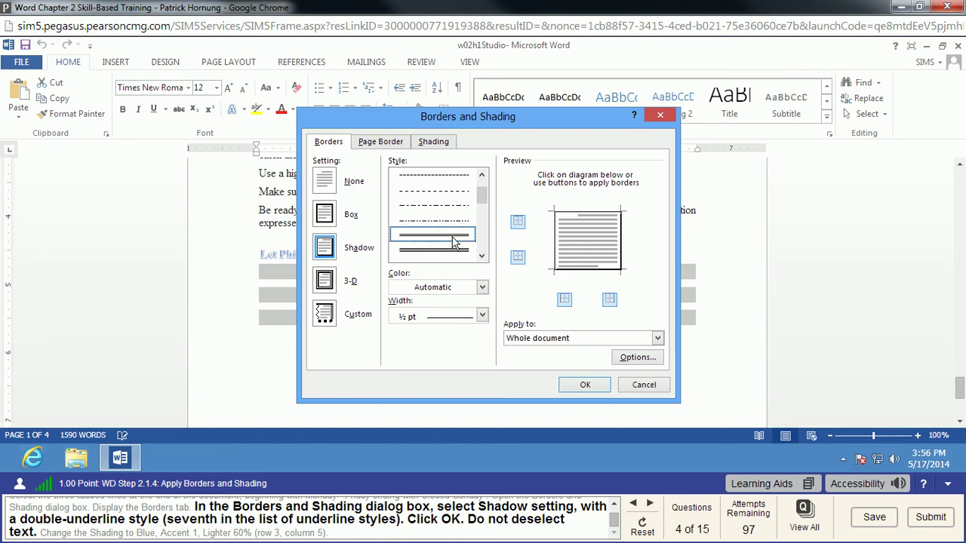
left_click(582, 386)
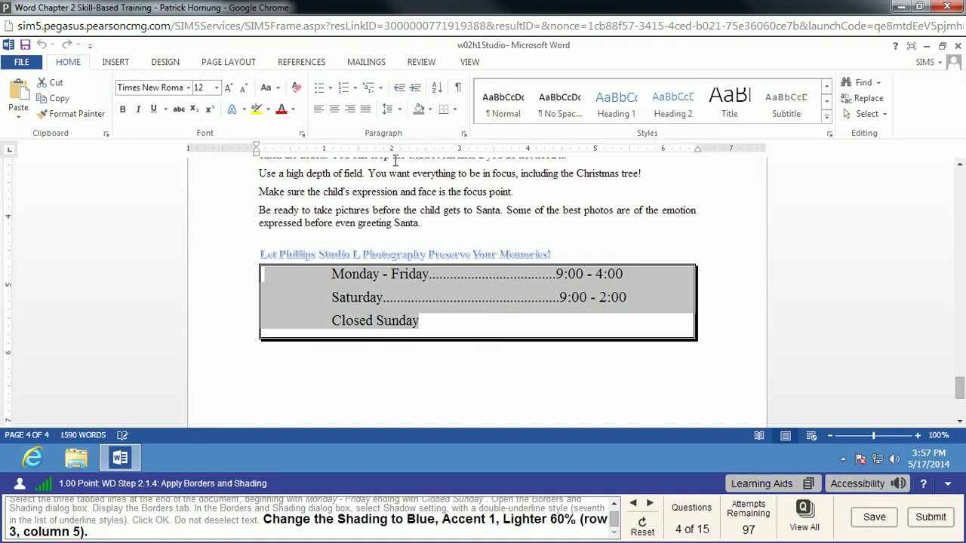
Apply Blue, Accent 1, Lighter 60% shading to the bordered hours block.
left_click(433, 112)
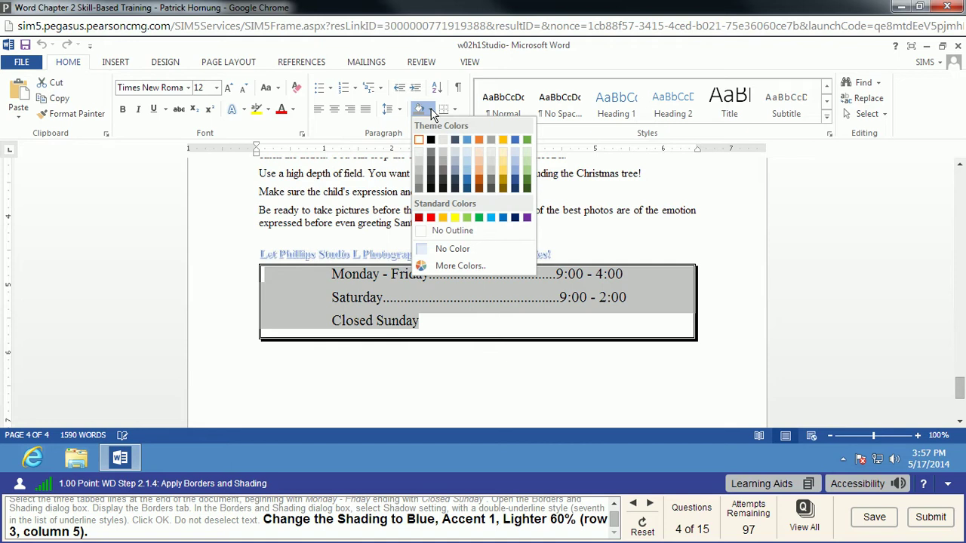
left_click(468, 161)
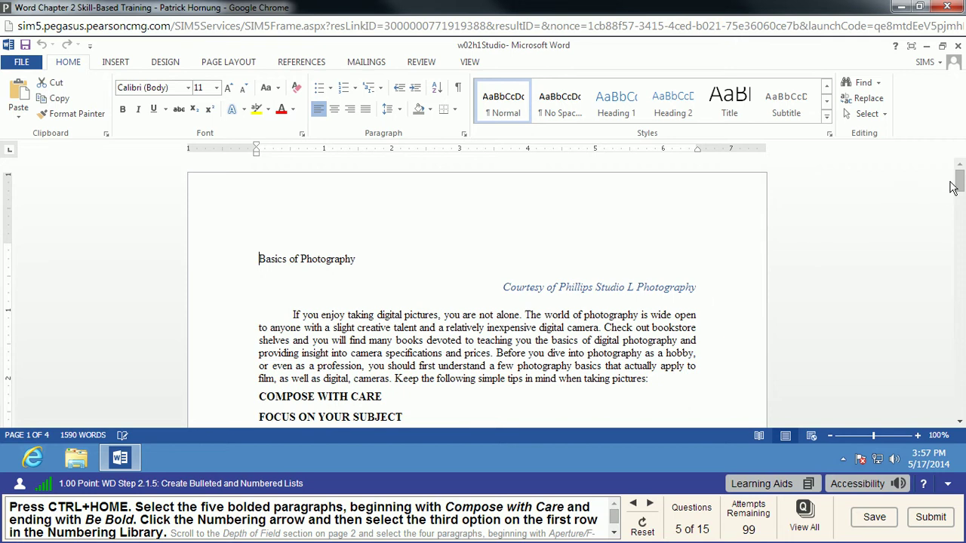
From the top, select the five bold tips Compose with Care through Be Bold and number them 1), 2), 3).
left_click_drag(955, 185, 959, 389)
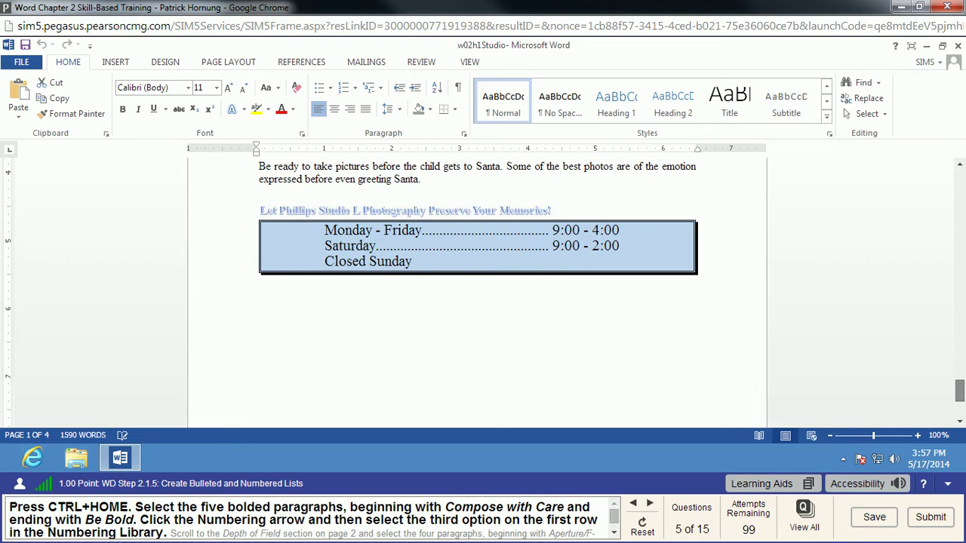
key("ctrl+Home")
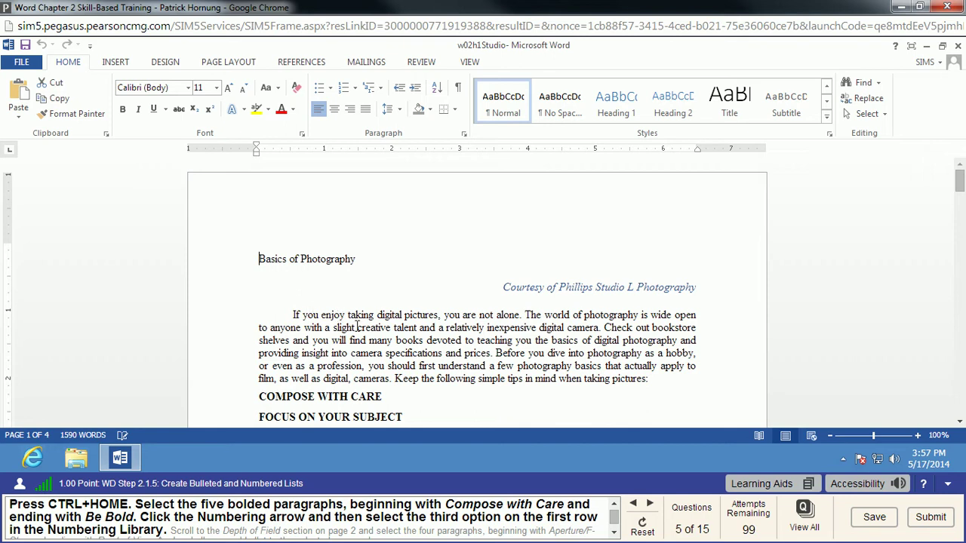
scroll(361, 328, "down", 2)
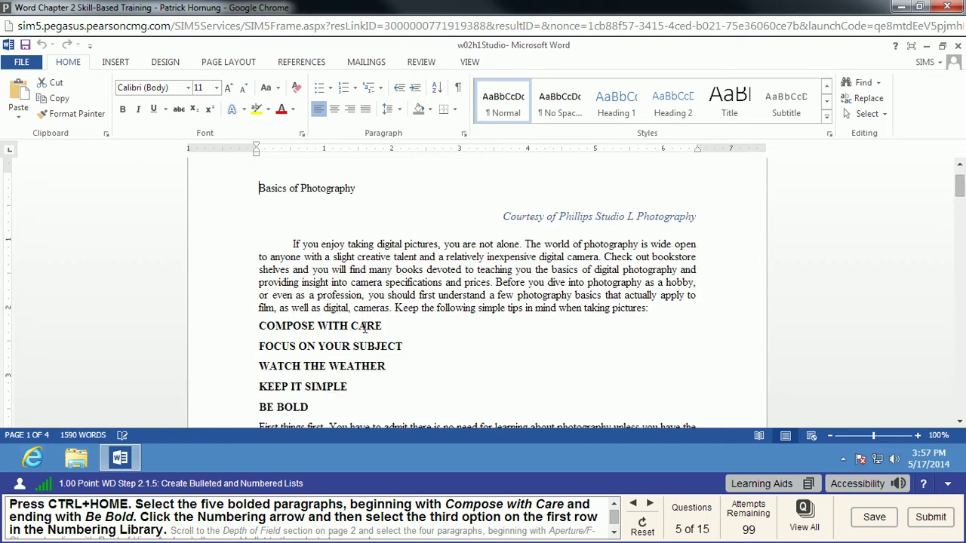
left_click_drag(259, 326, 325, 403)
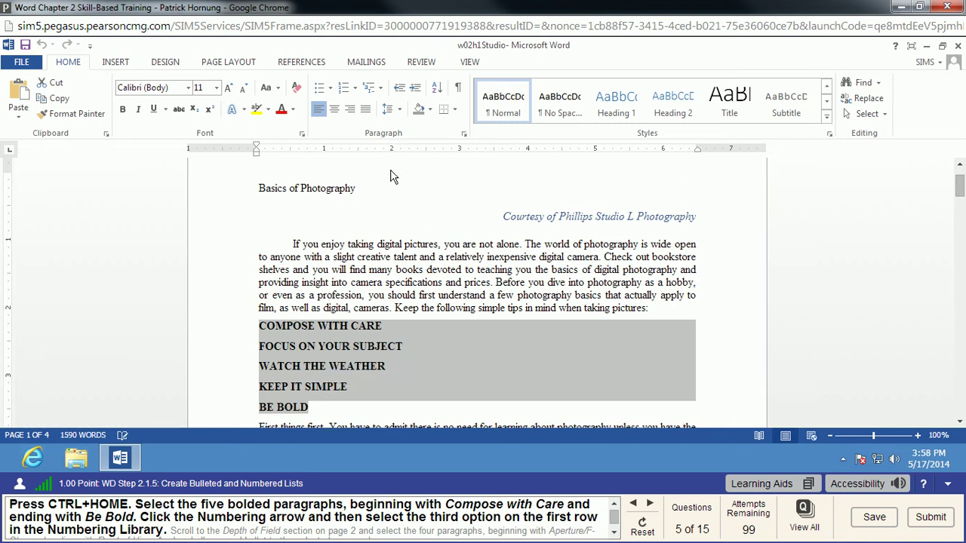
left_click(358, 90)
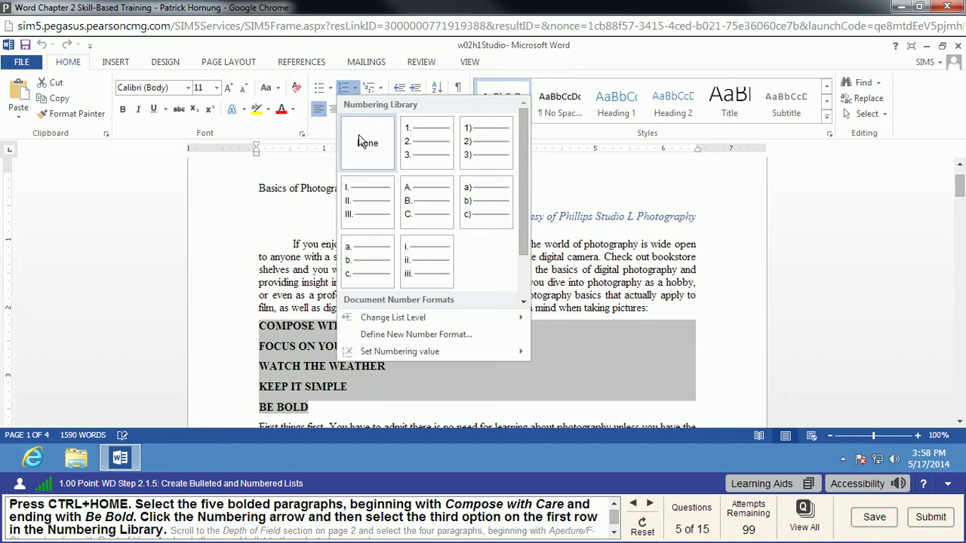
left_click(485, 143)
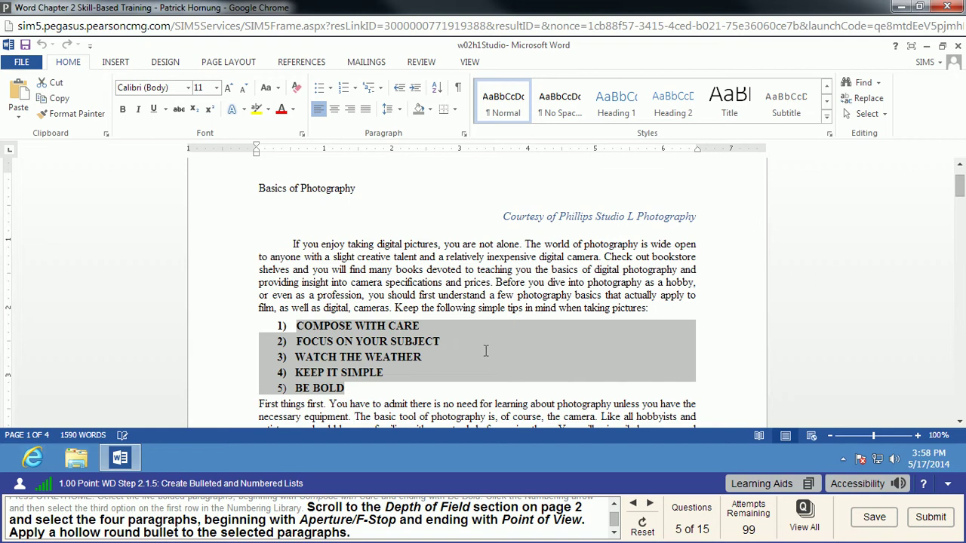
Apply hollow circle bullets to the Aperture/F-Stop through Point of View paragraphs under Depth of Field.
scroll(485, 350, "down", 10)
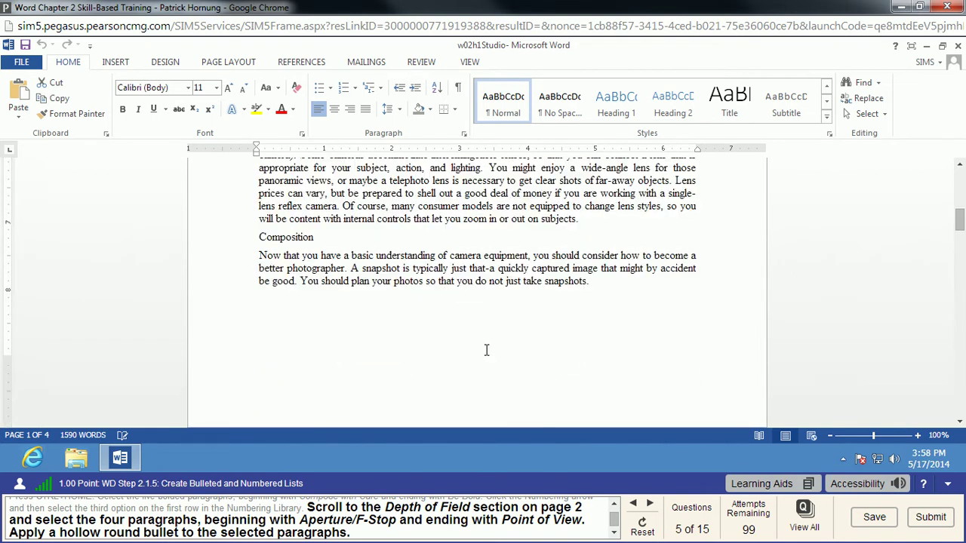
scroll(486, 350, "down", 10)
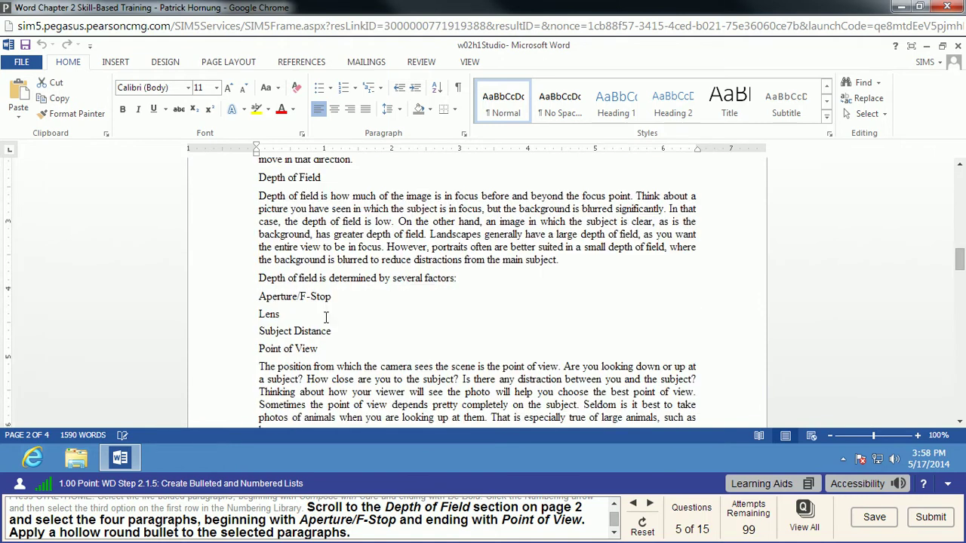
scroll(324, 320, "down", 2)
left_click_drag(258, 296, 329, 345)
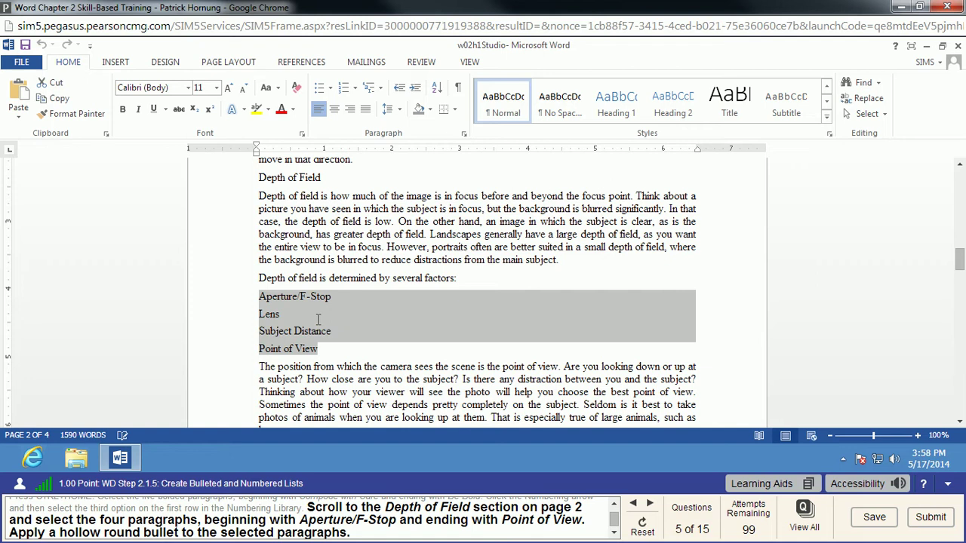
left_click(332, 89)
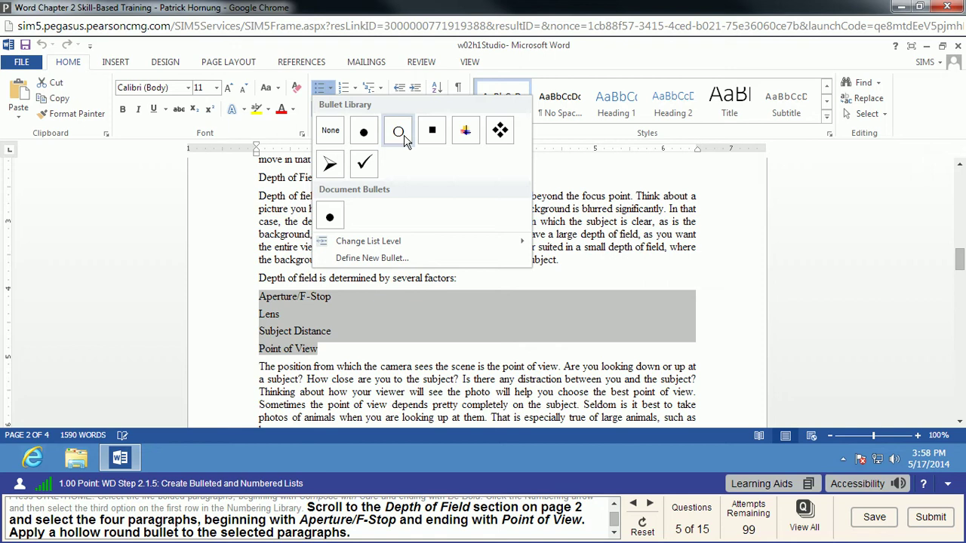
left_click(402, 136)
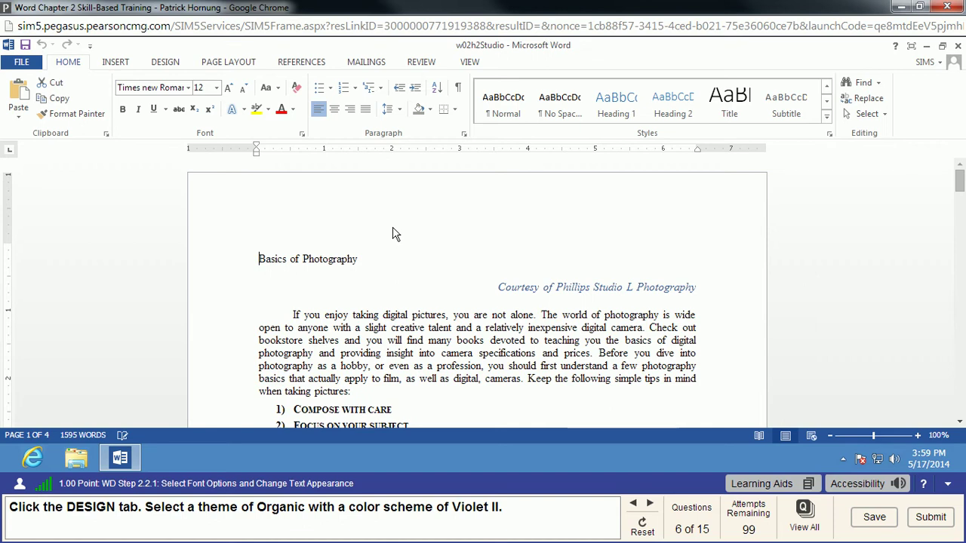
Choose Organic from the DESIGN tab's Themes gallery for the photography document.
left_click(165, 63)
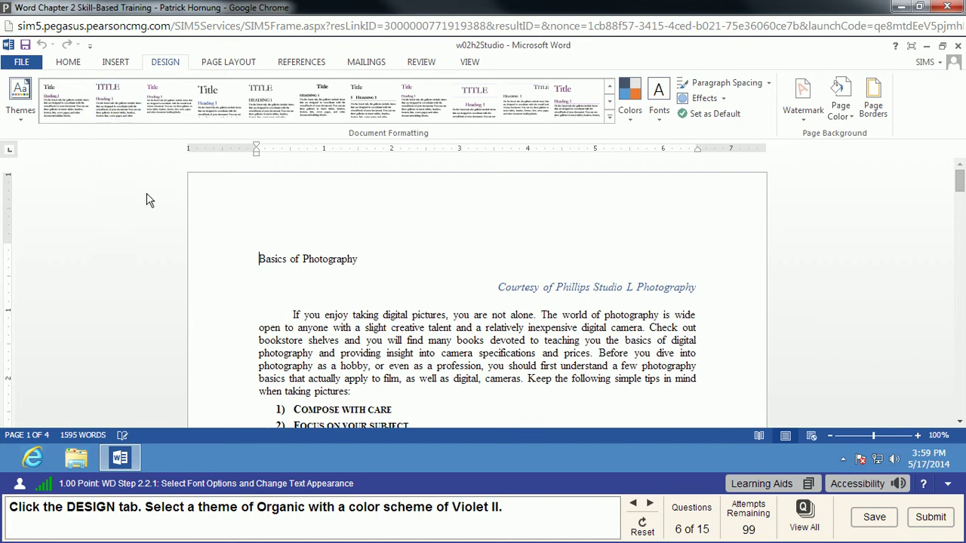
left_click(23, 112)
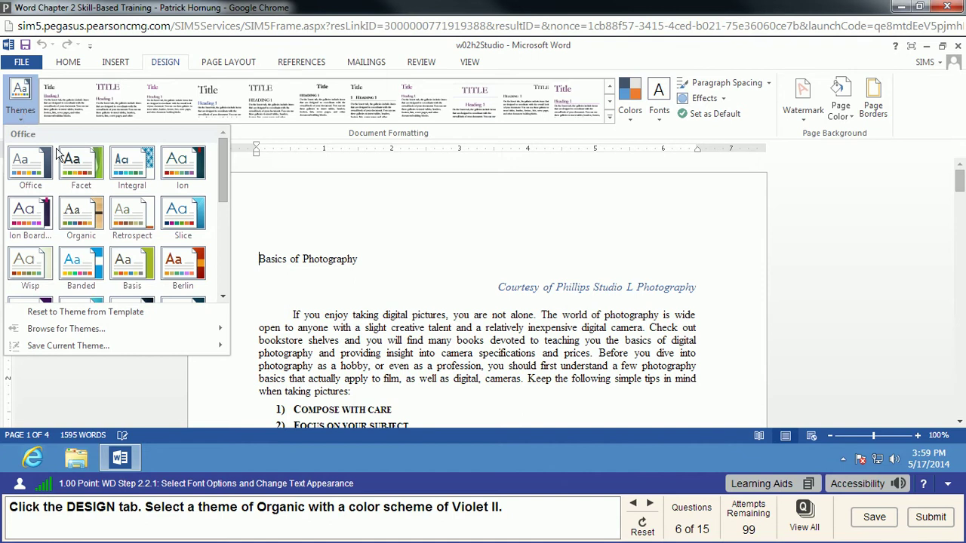
mouse_move(224, 181)
left_mouse_down()
mouse_move(224, 231)
mouse_move(220, 194)
left_mouse_up()
left_click(79, 178)
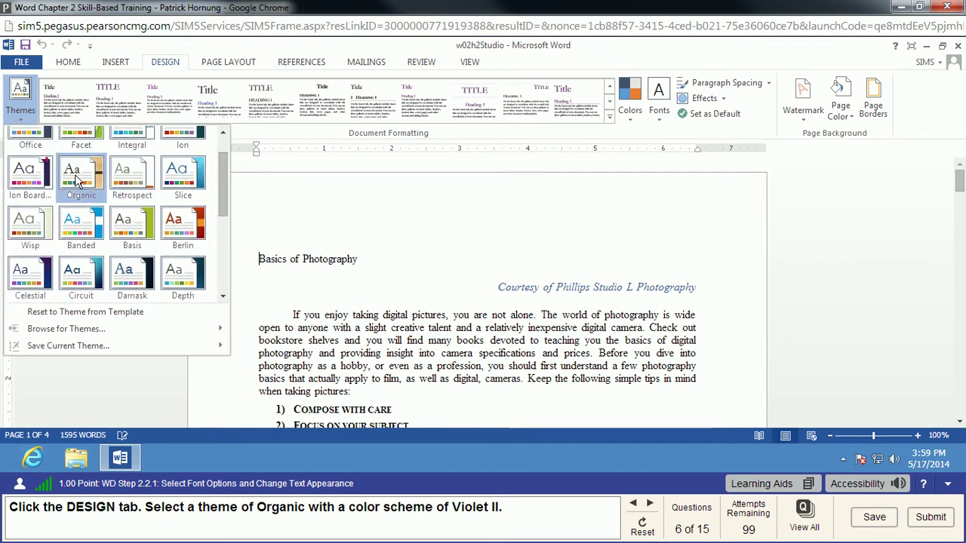
scroll(113, 230, "down", 3)
scroll(113, 230, "up", 1)
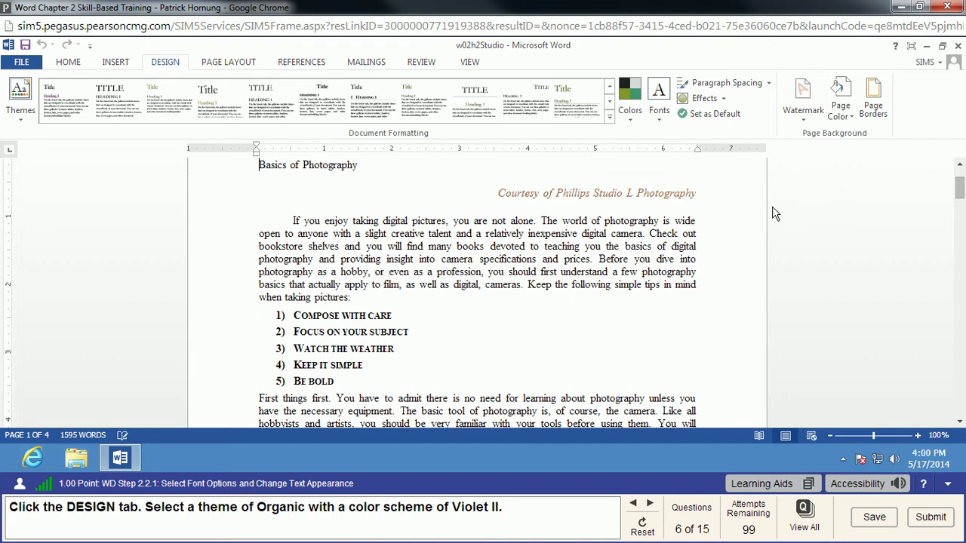
Apply the Violet II scheme from the DESIGN tab's Colors list.
left_click(634, 117)
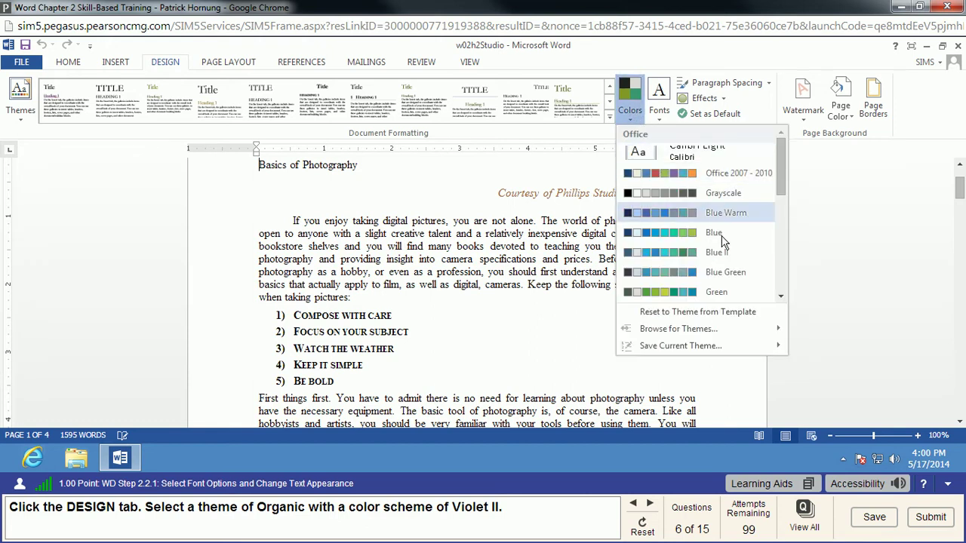
left_click_drag(782, 296, 782, 297)
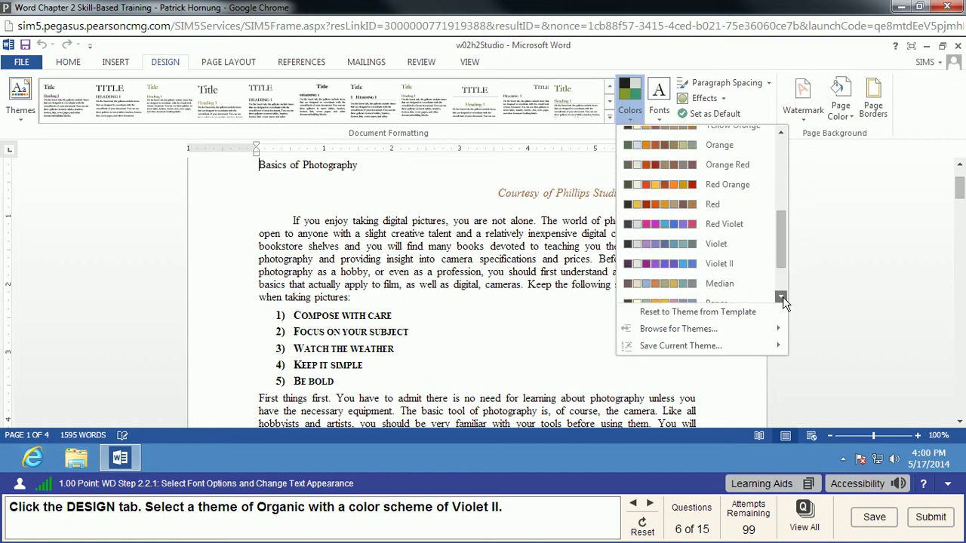
left_click(717, 264)
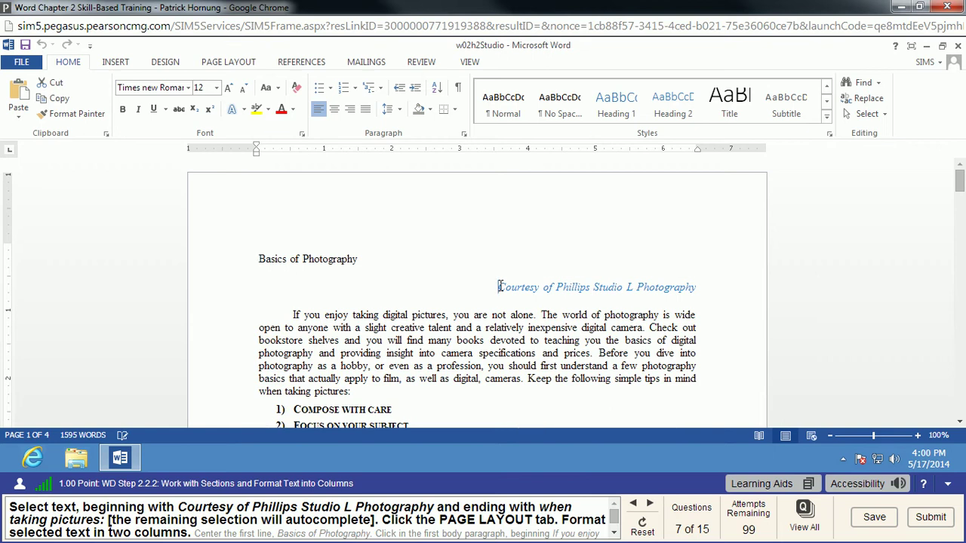
Select from 'Courtesy of Phillips Studio L Photography' down to 'when taking pictures:'.
left_click_drag(498, 287, 488, 393)
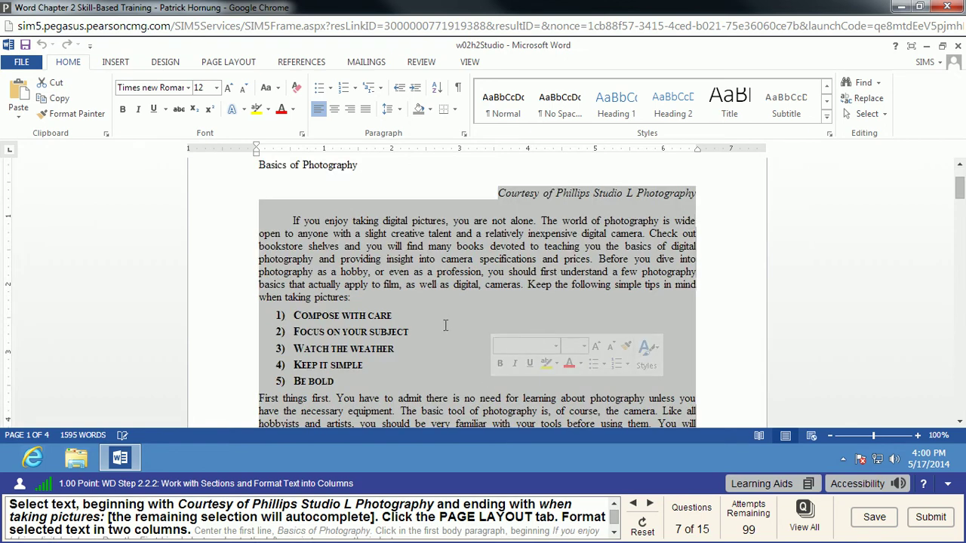
Set the selected text to Two columns from the PAGE LAYOUT Columns menu.
left_click(236, 64)
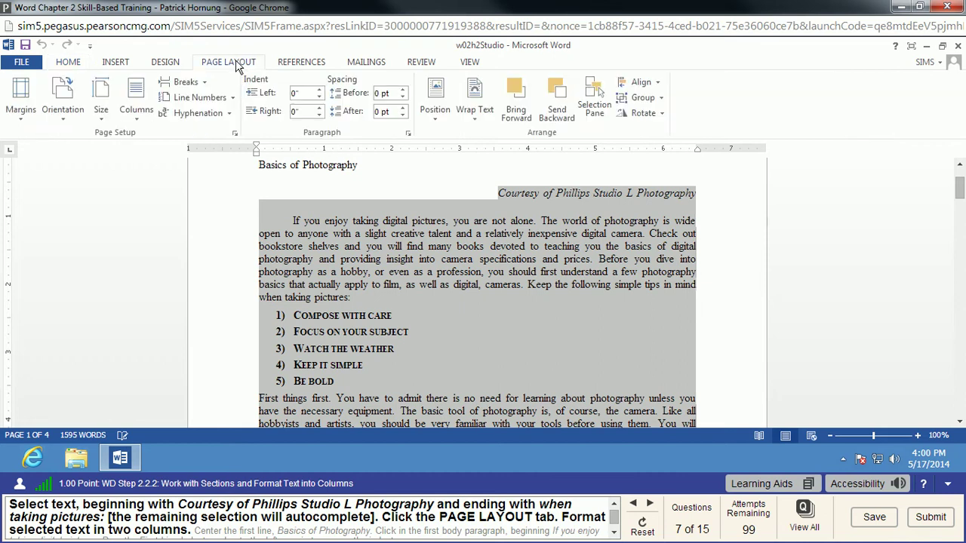
left_click(139, 113)
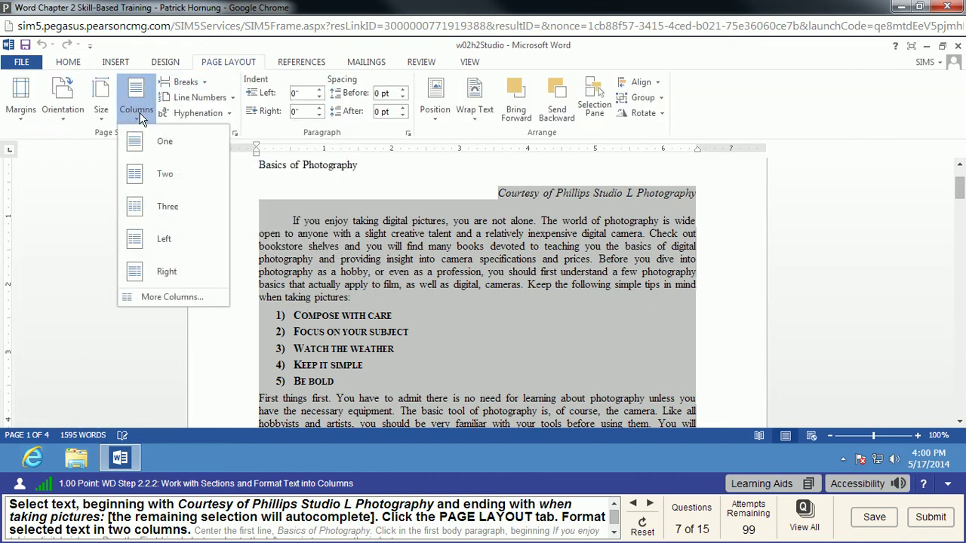
left_click(159, 176)
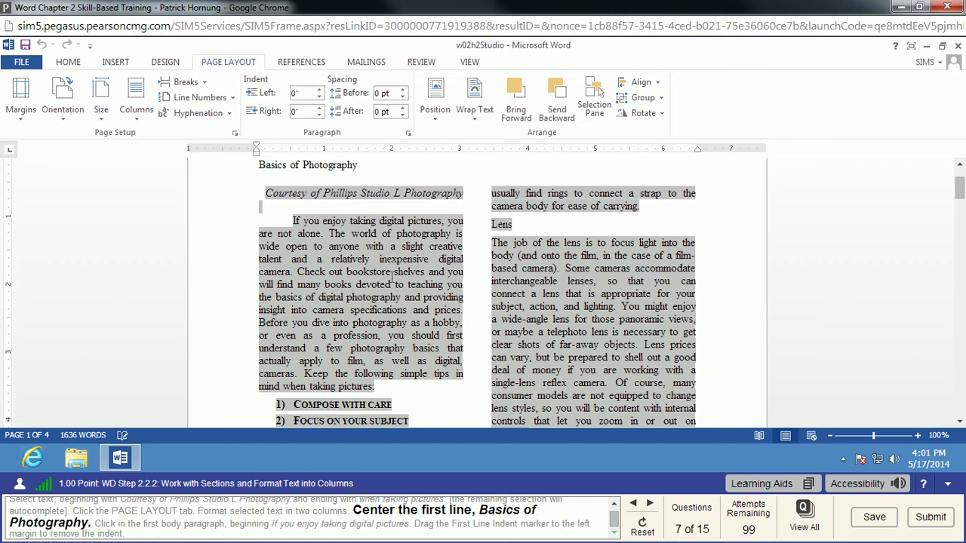
Center the Basics of Photography title and move the first body paragraph's first-line indent to the left margin.
left_click(722, 268)
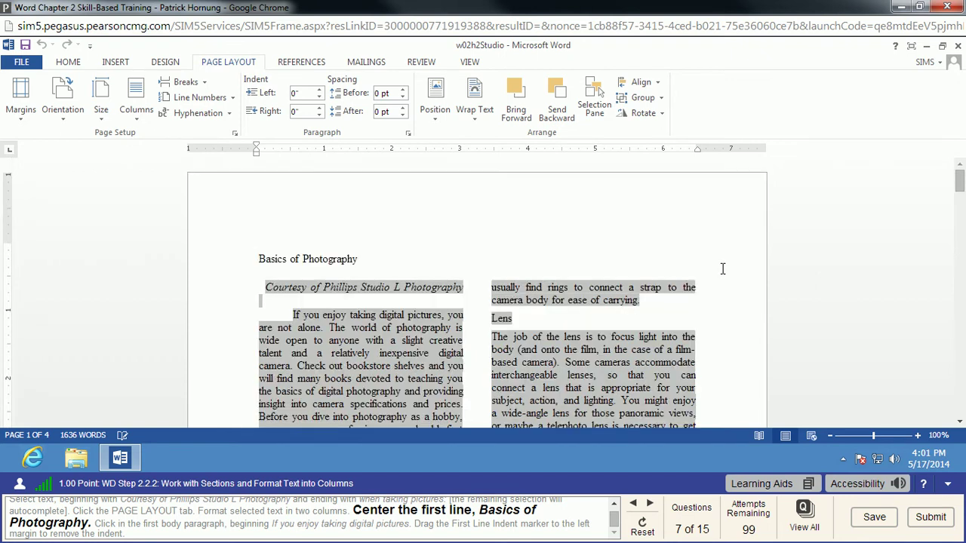
left_click_drag(285, 258, 364, 260)
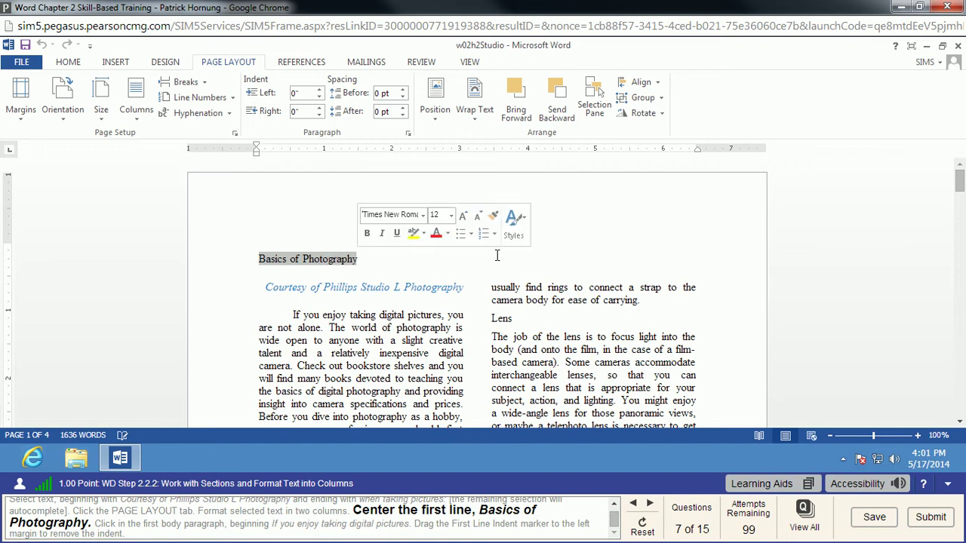
left_click(70, 63)
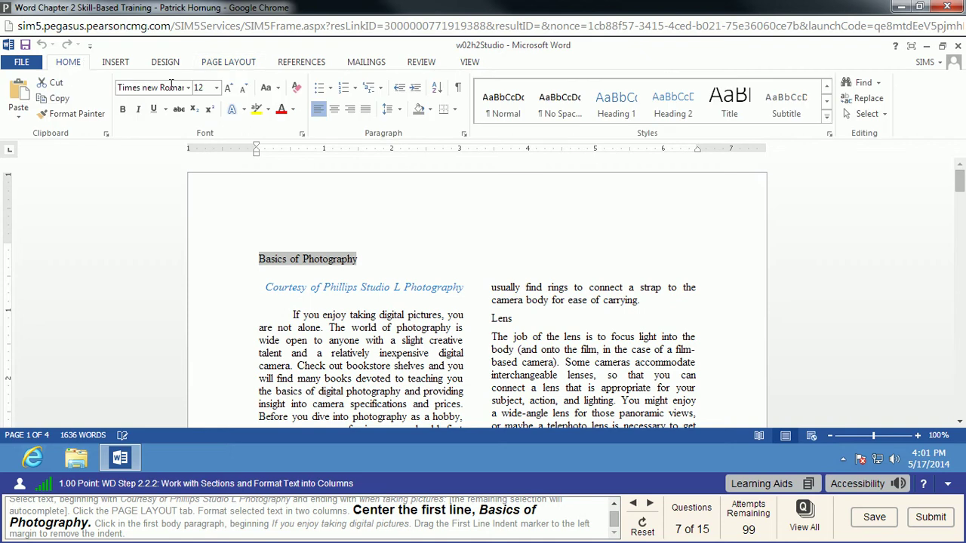
left_click(334, 110)
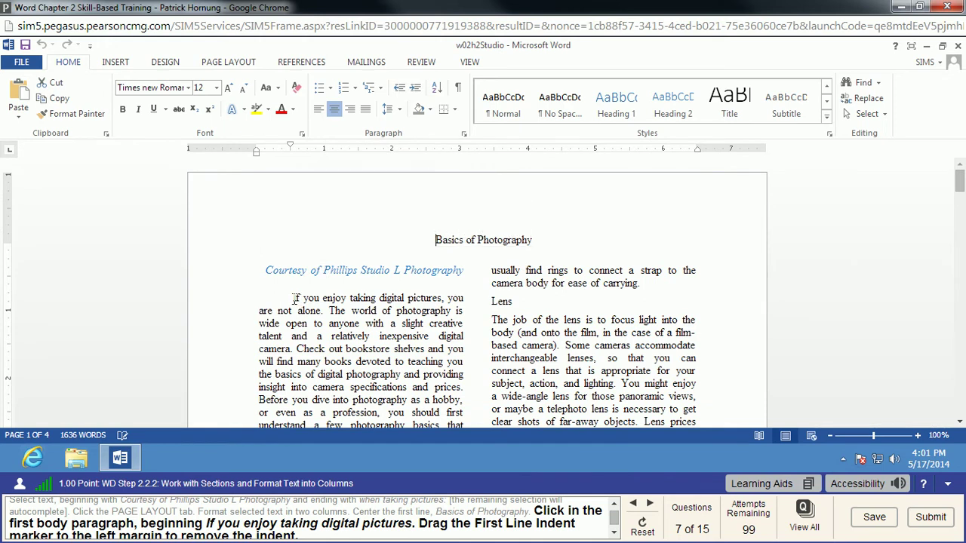
left_click(294, 298)
left_click_drag(290, 149, 256, 150)
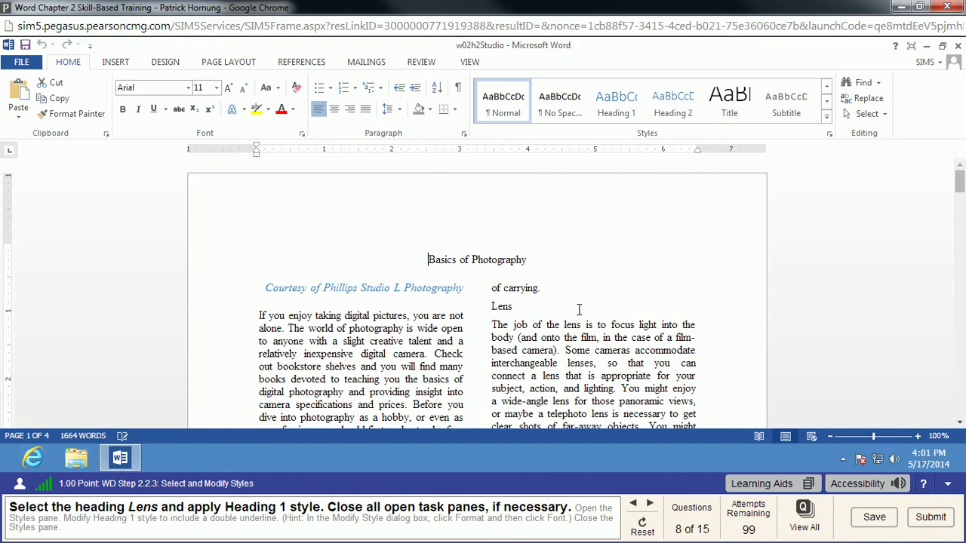
Select the Lens heading and apply Heading 1 with Ctrl+Alt+1.
double_click(504, 306)
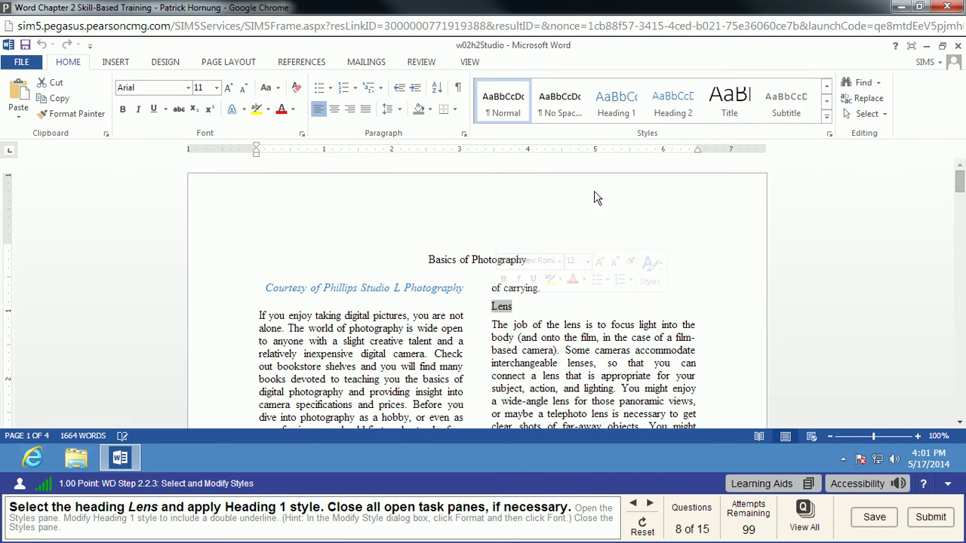
key("ctrl+alt+1")
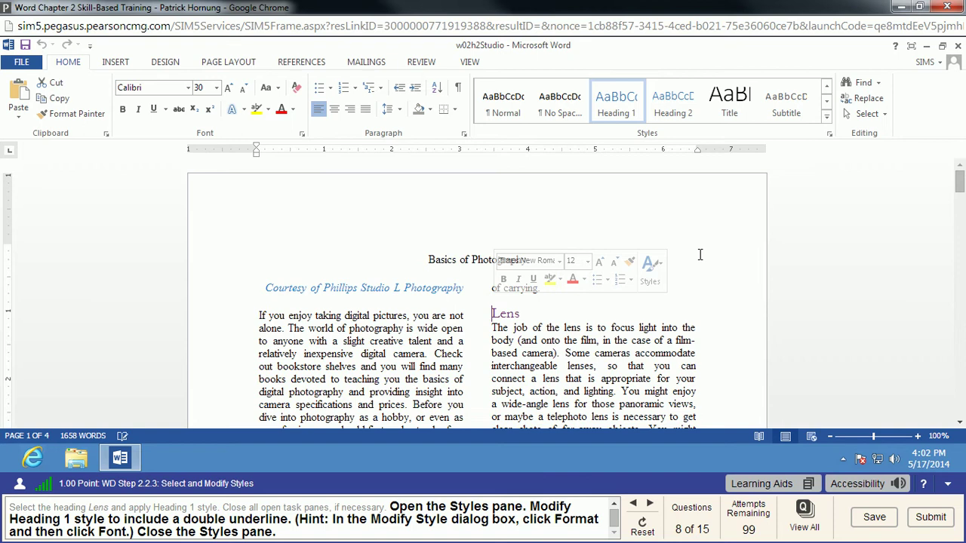
Open the Styles pane and its Manage Styles window with Heading 1 previewed.
left_click(829, 135)
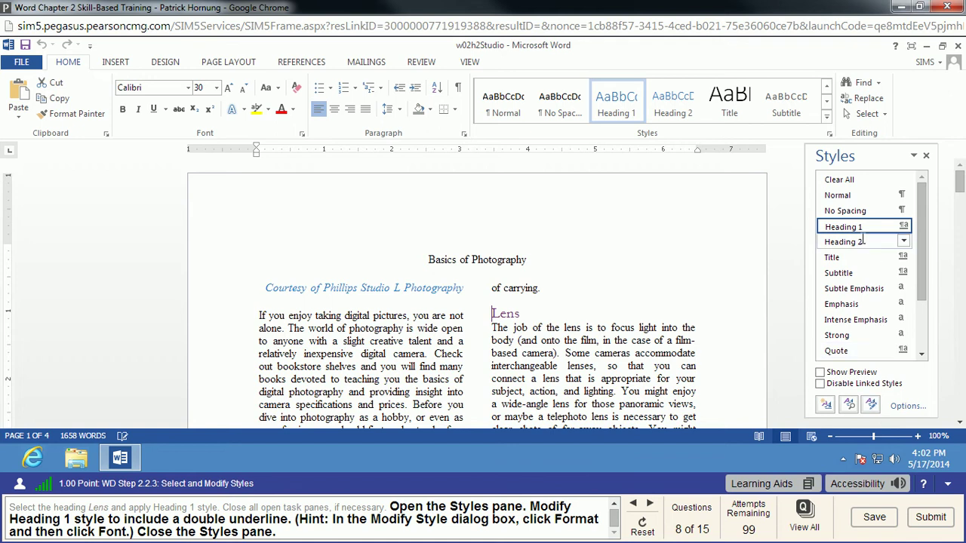
left_click(872, 406)
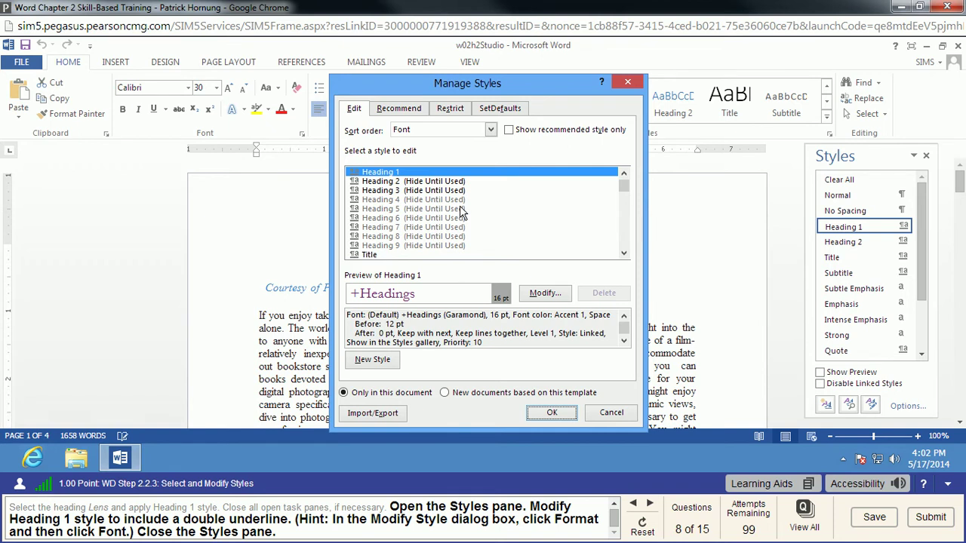
Modify Heading 1's font to use a double line underline and confirm the style change.
left_click(553, 299)
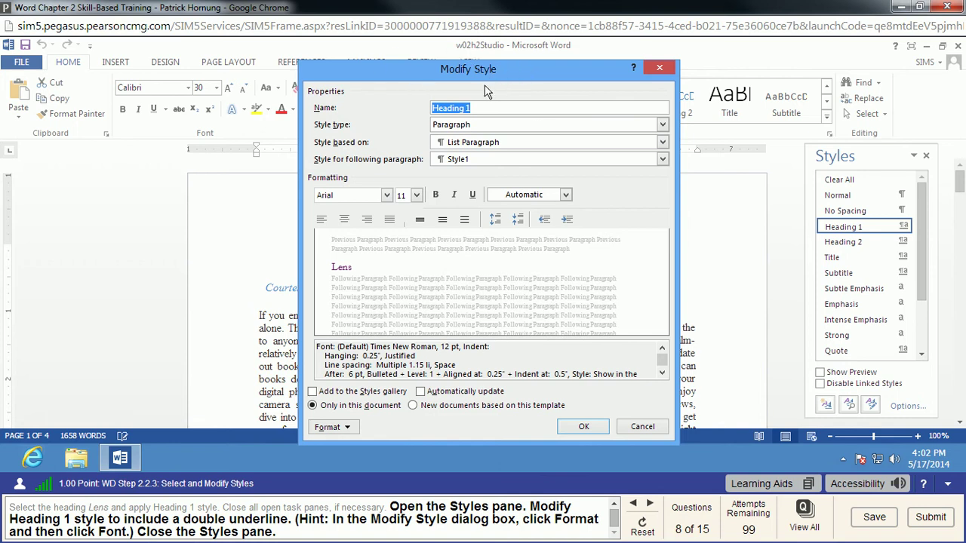
left_click(352, 430)
left_click(350, 428)
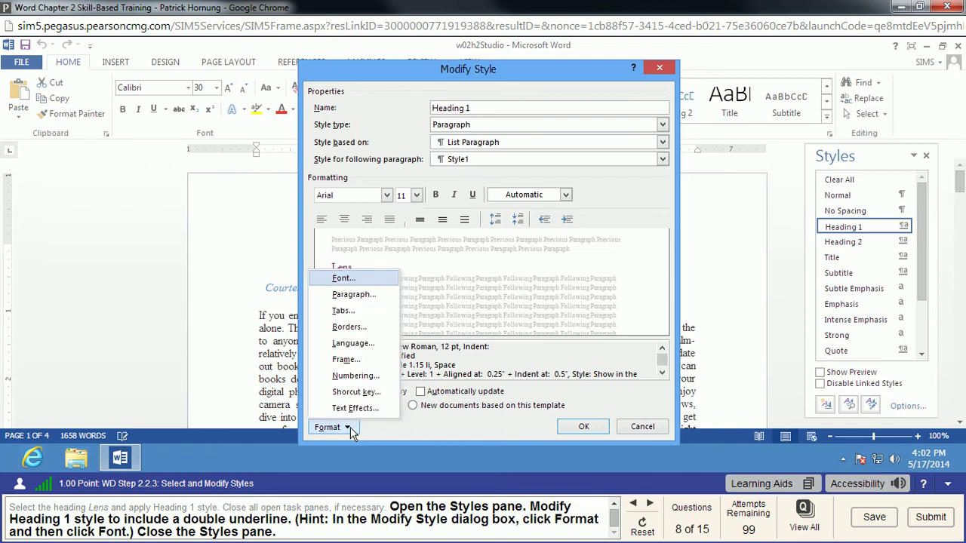
left_click(358, 284)
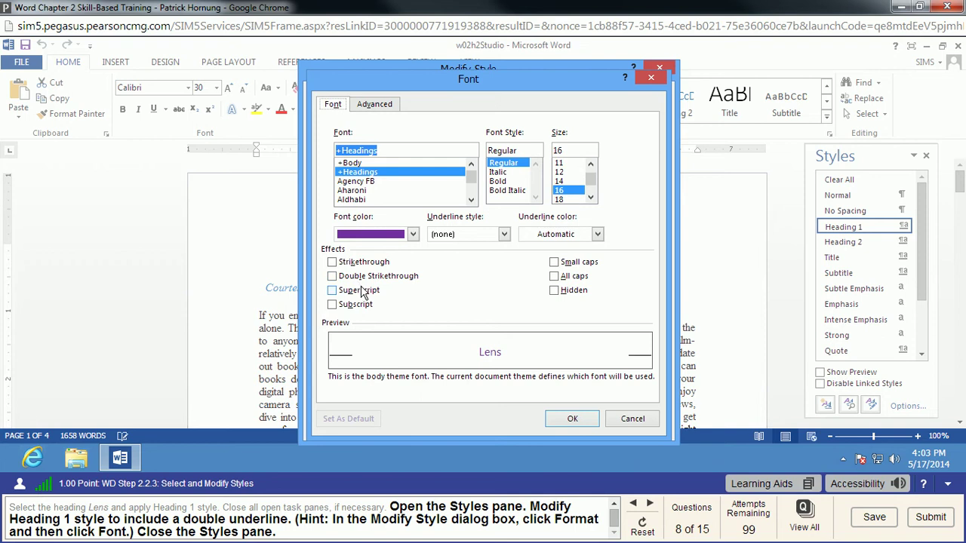
left_click(504, 234)
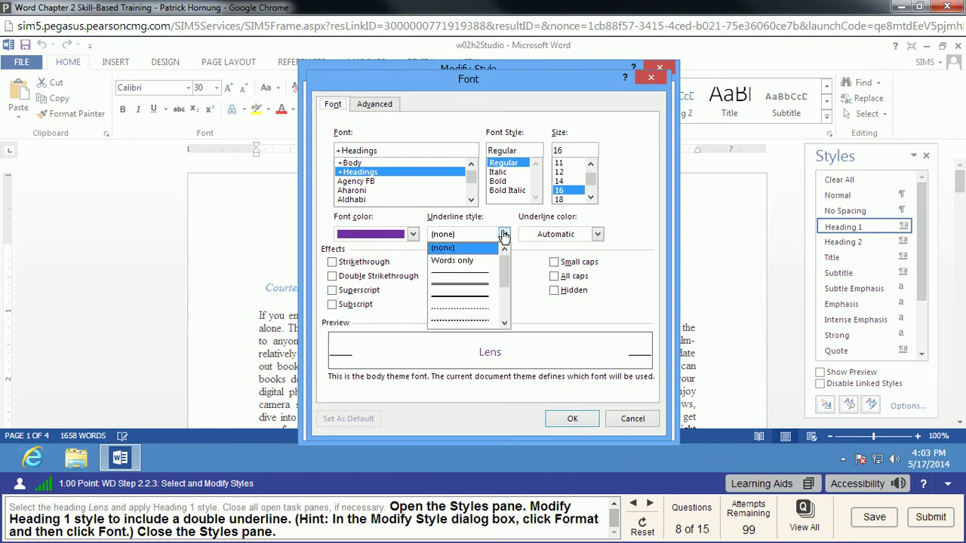
left_click(477, 283)
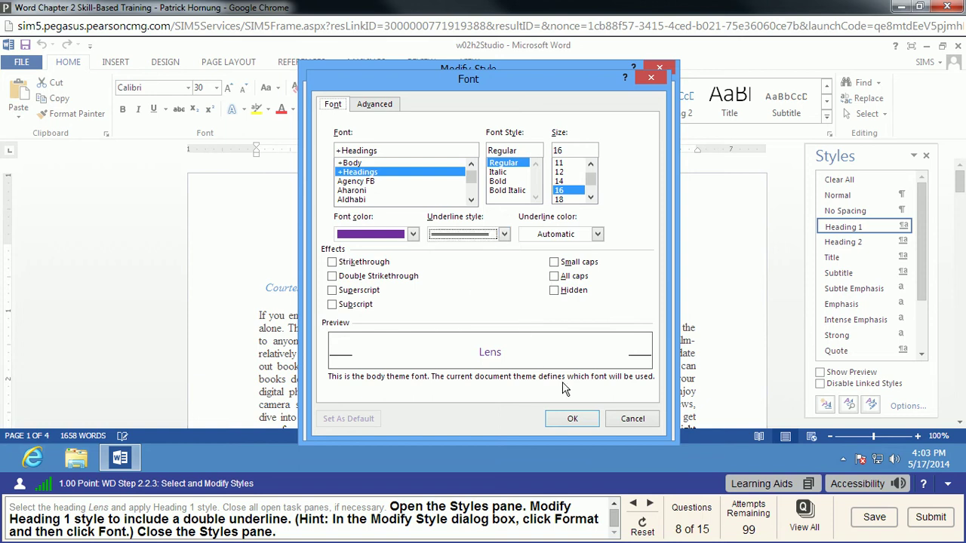
left_click(571, 420)
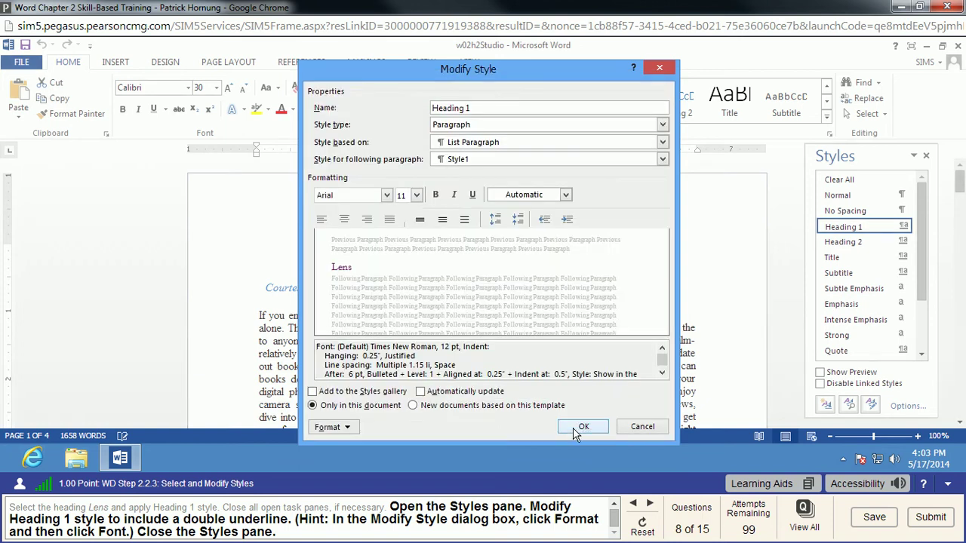
left_click(572, 427)
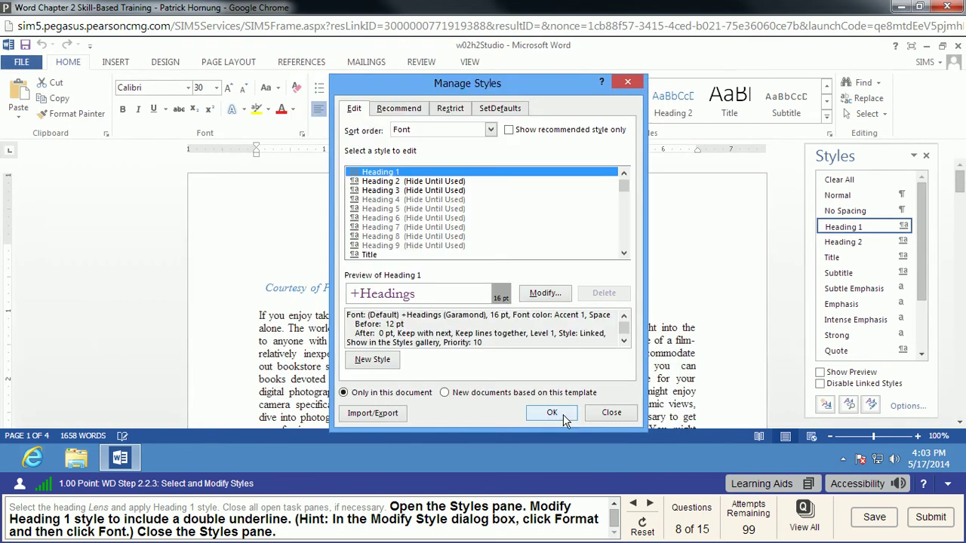
left_click(563, 414)
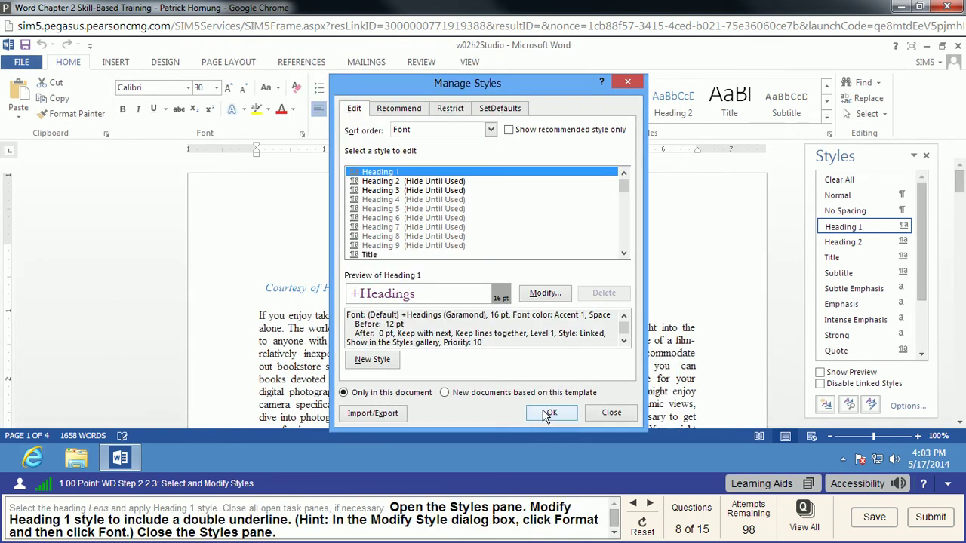
left_click(926, 157)
left_click(559, 414)
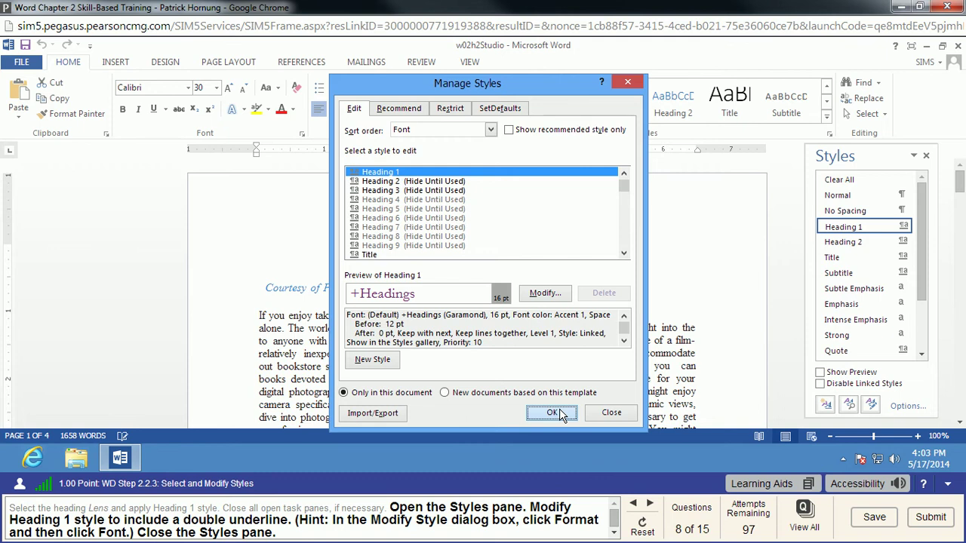
left_click(546, 296)
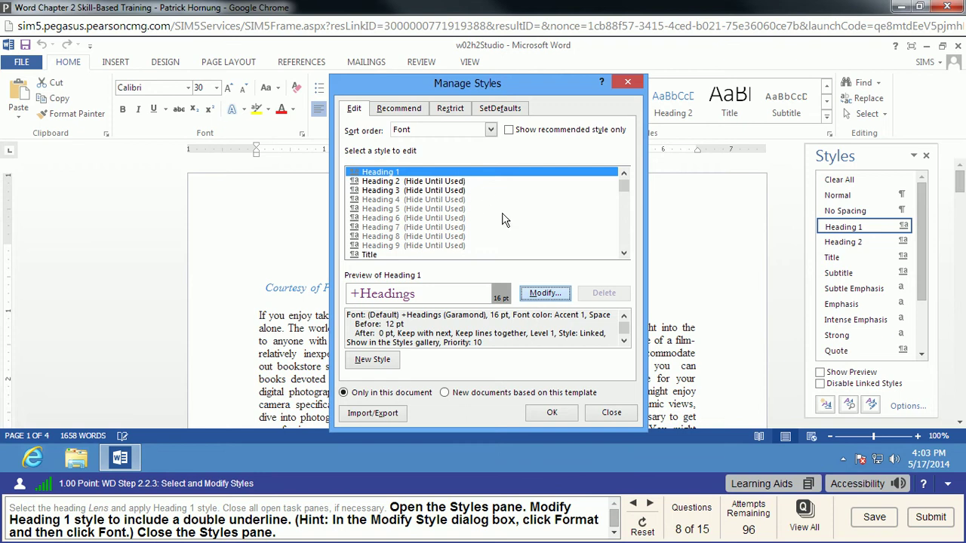
left_click(545, 301)
left_click(551, 413)
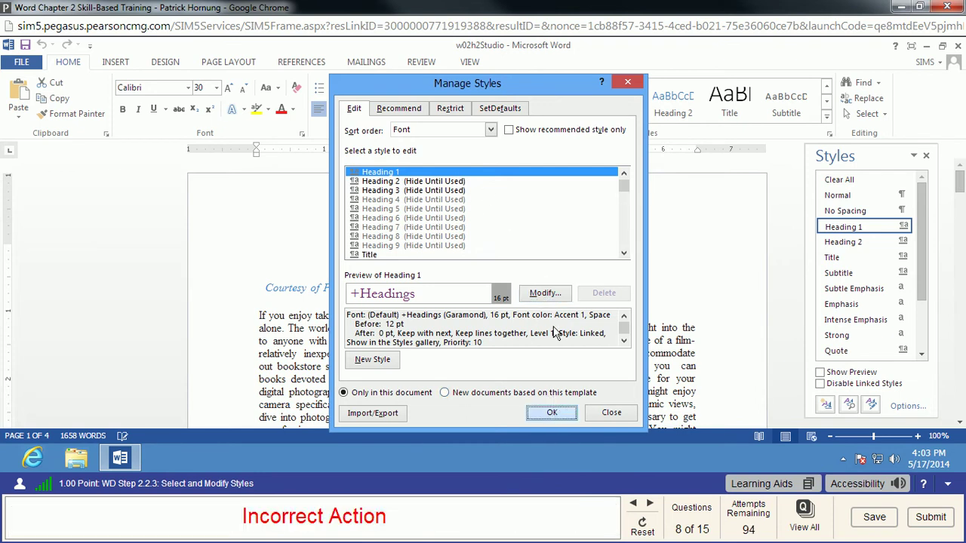
left_click(555, 301)
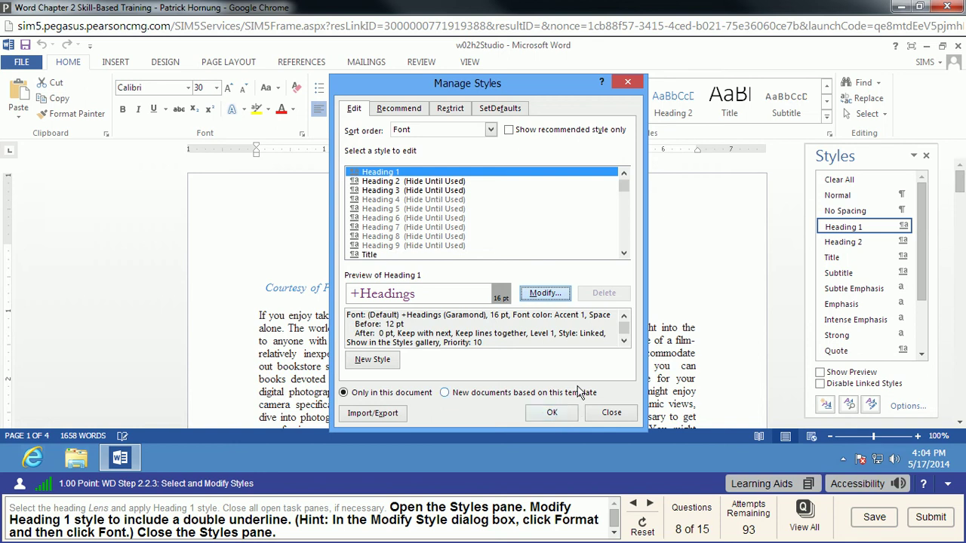
Close the Manage Styles dialog and the Styles pane.
left_click(630, 415)
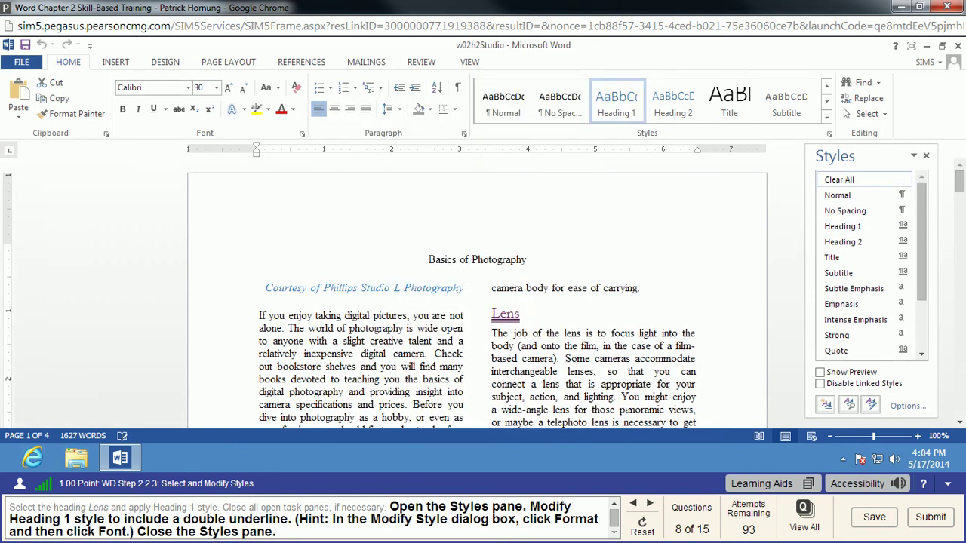
left_click(926, 157)
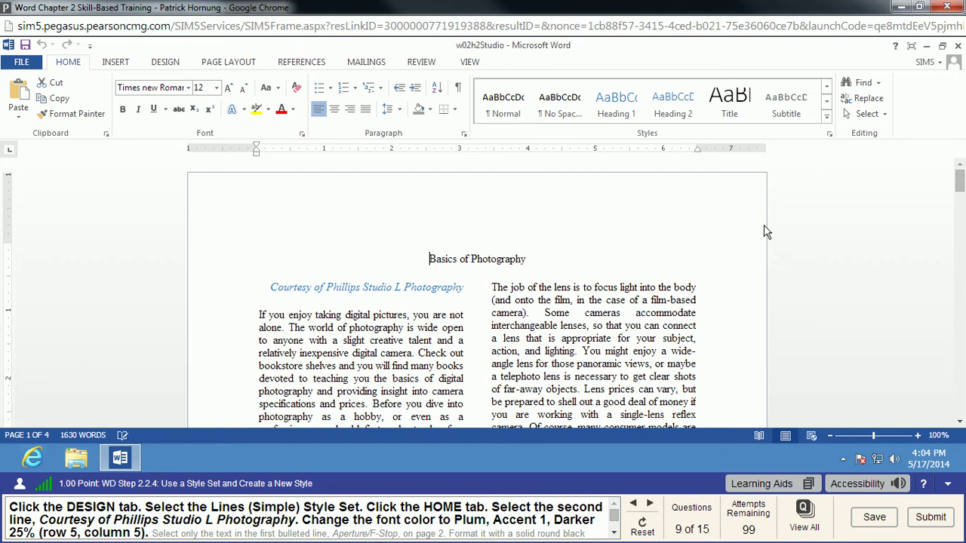
Apply the Lines (Simple) style set from the Design tab's style set gallery.
left_click(166, 65)
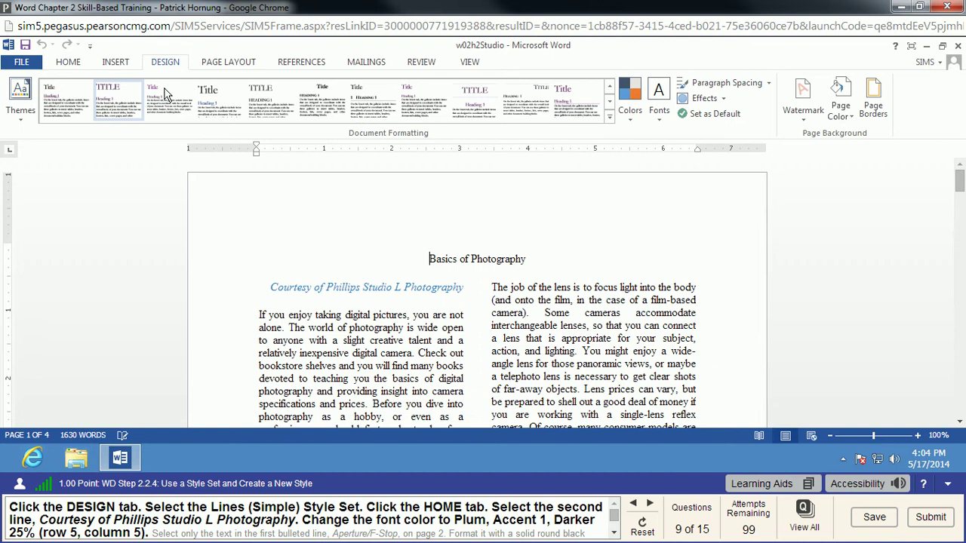
left_click(609, 121)
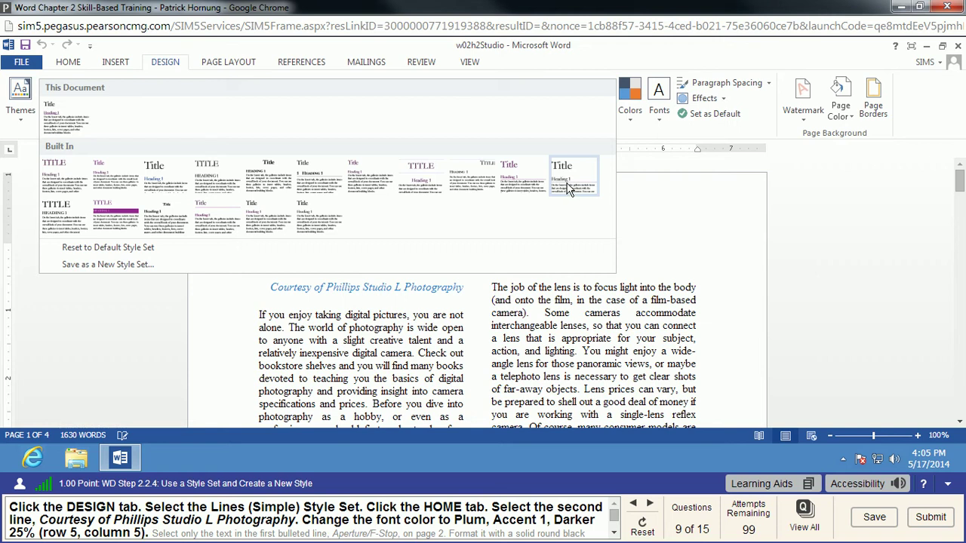
left_click(569, 189)
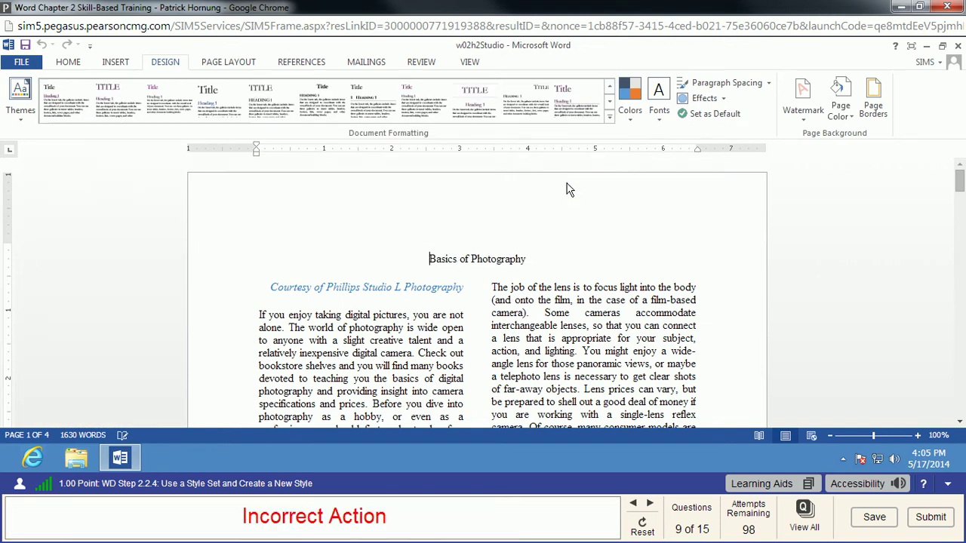
left_click(609, 117)
left_click(527, 173)
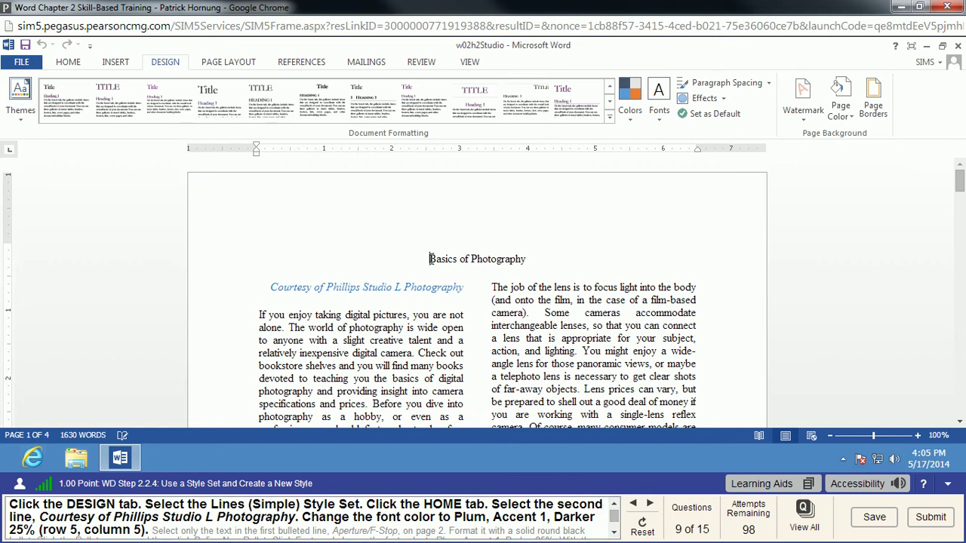
left_click(609, 117)
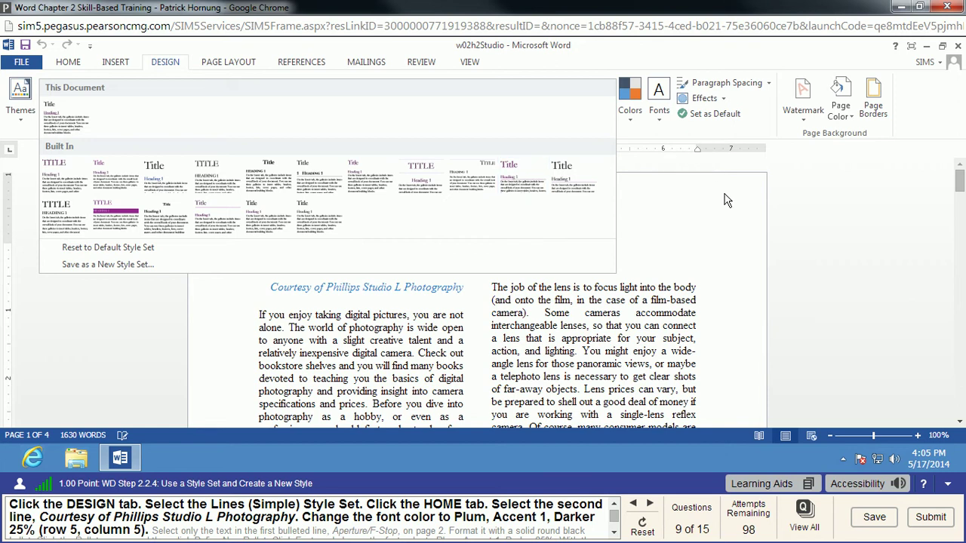
left_click(806, 209)
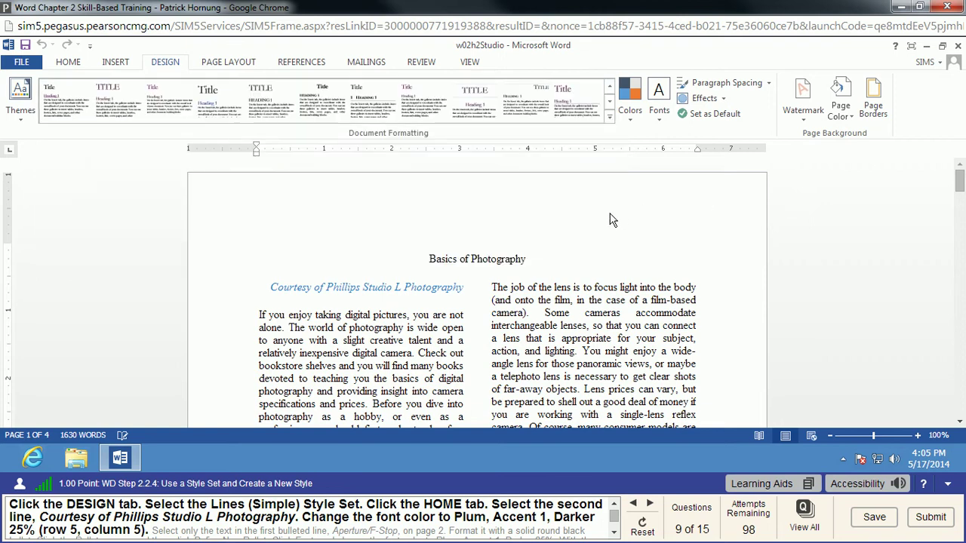
left_click(68, 65)
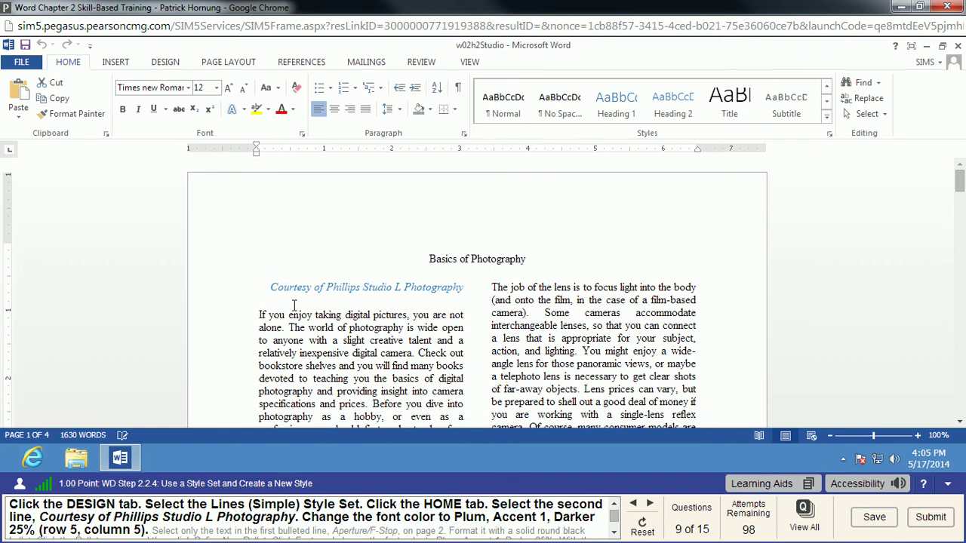
Color the Courtesy of Phillips Studio L Photography line Plum, Accent 1, Darker 25%.
left_click_drag(270, 288, 463, 288)
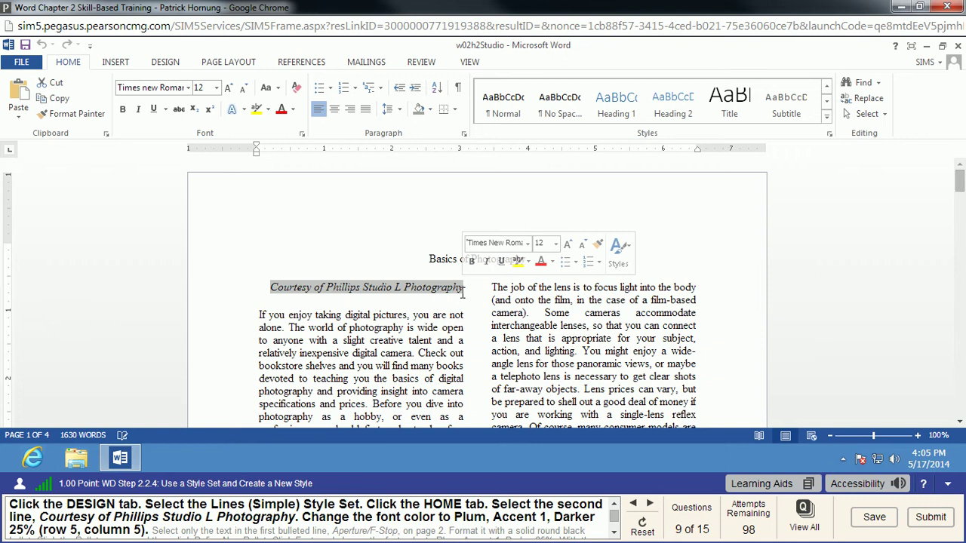
left_click(295, 111)
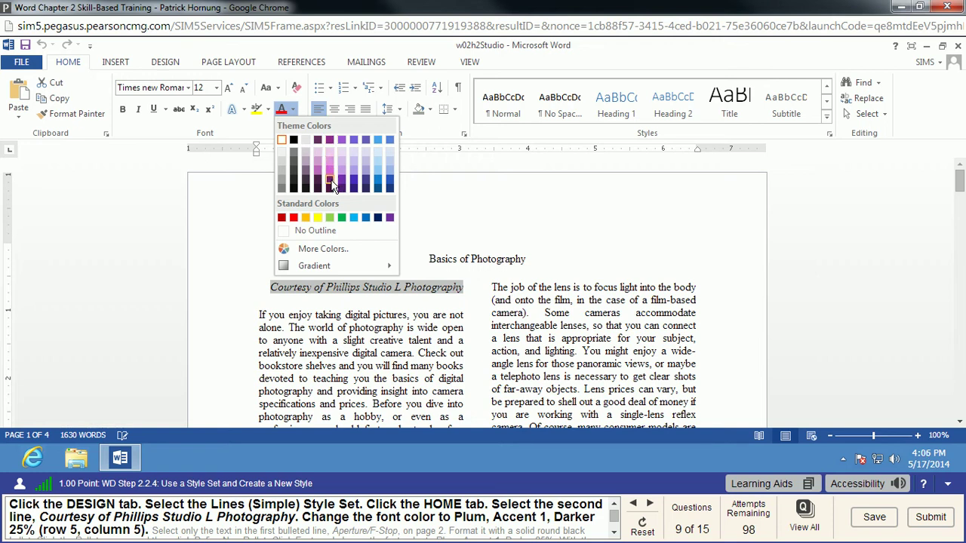
left_click(330, 182)
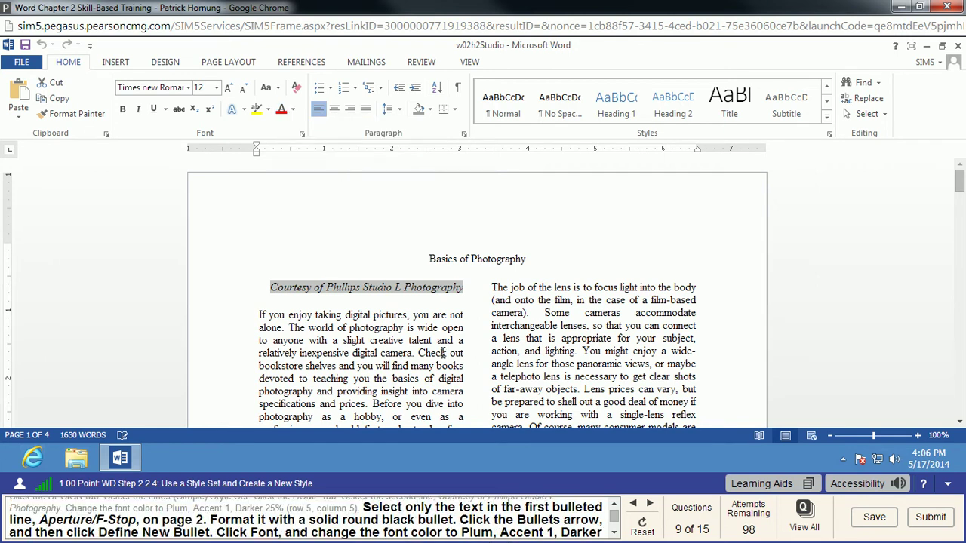
On page 2, change the Aperture/F-Stop item to a solid round black bullet.
mouse_move(372, 514)
scroll(431, 401, "down", 2)
scroll(432, 402, "down", 2)
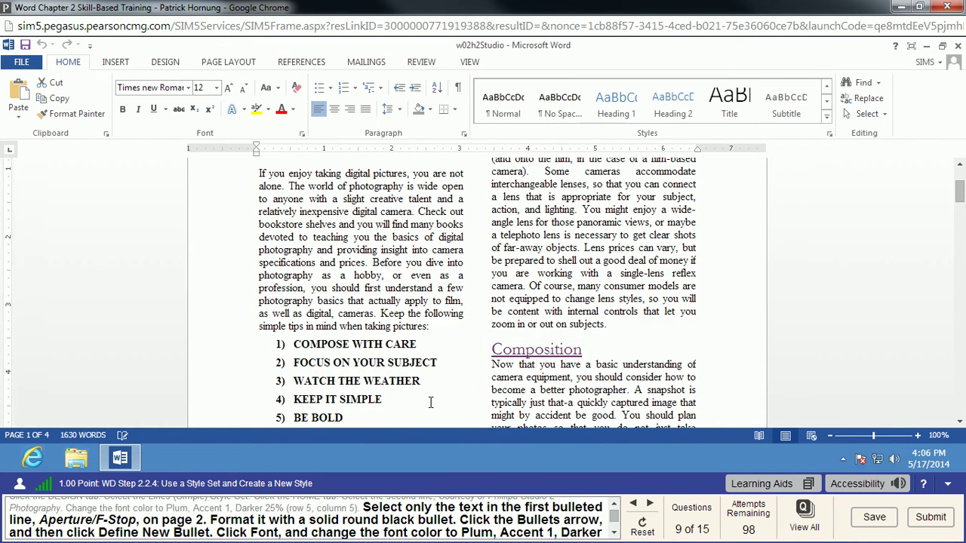
scroll(431, 402, "down", 2)
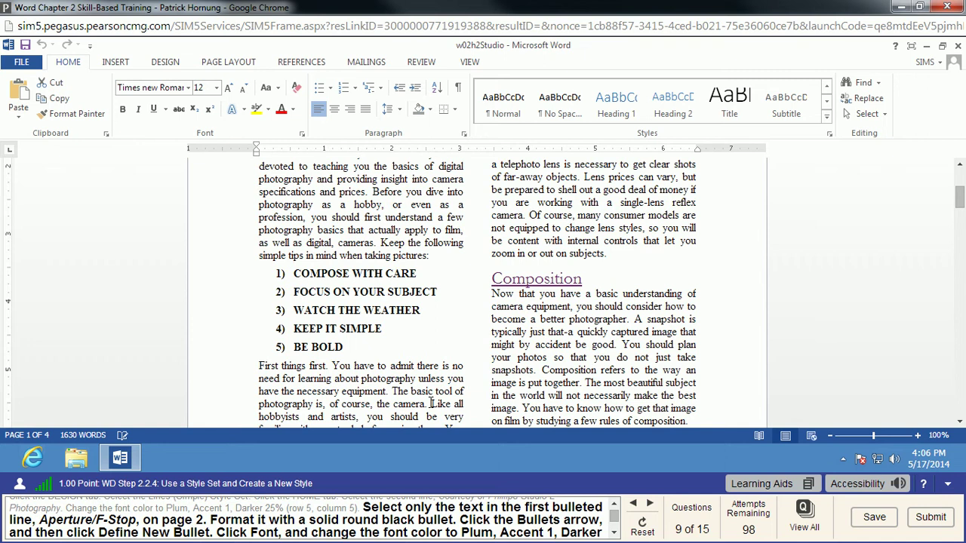
scroll(431, 403, "down", 15)
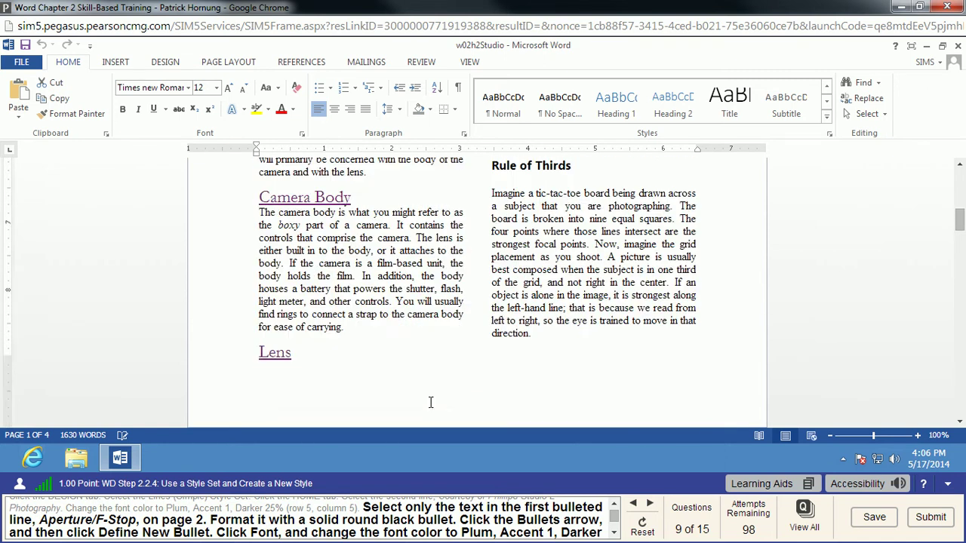
scroll(431, 402, "down", 12)
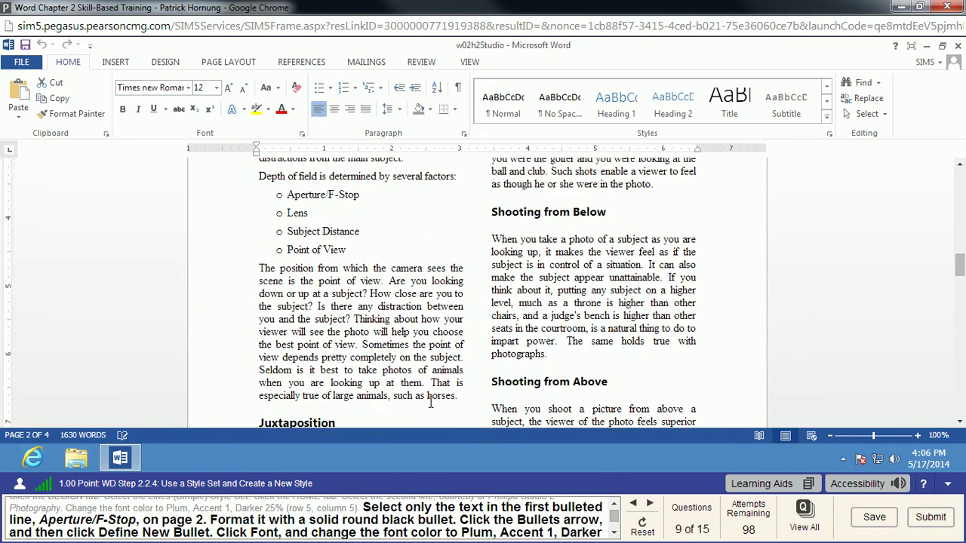
scroll(431, 403, "up", 2)
left_click_drag(289, 265, 367, 269)
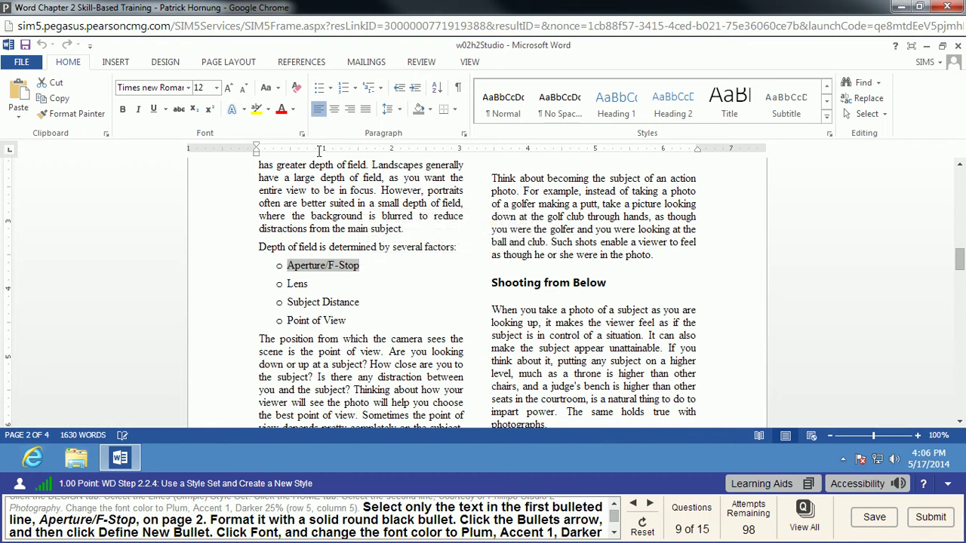
left_click(330, 88)
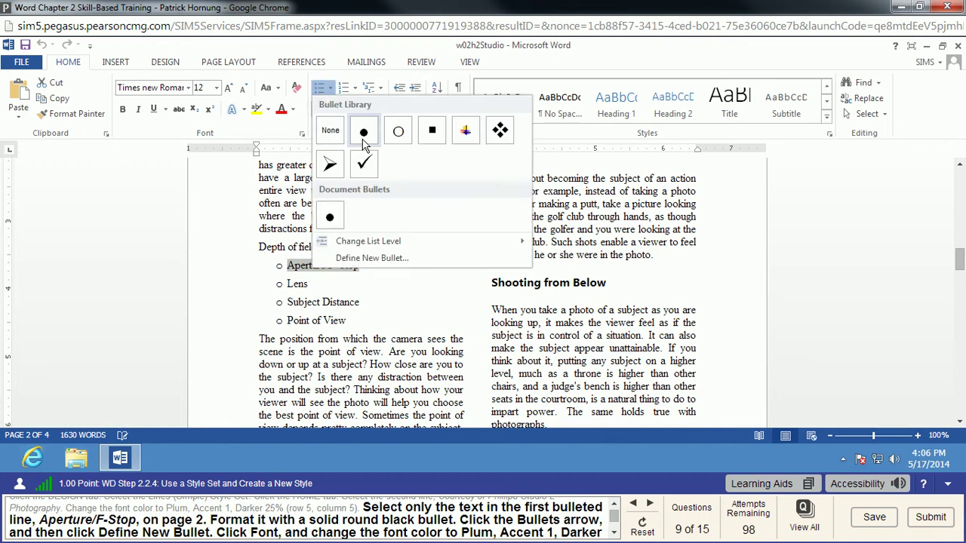
left_click(364, 132)
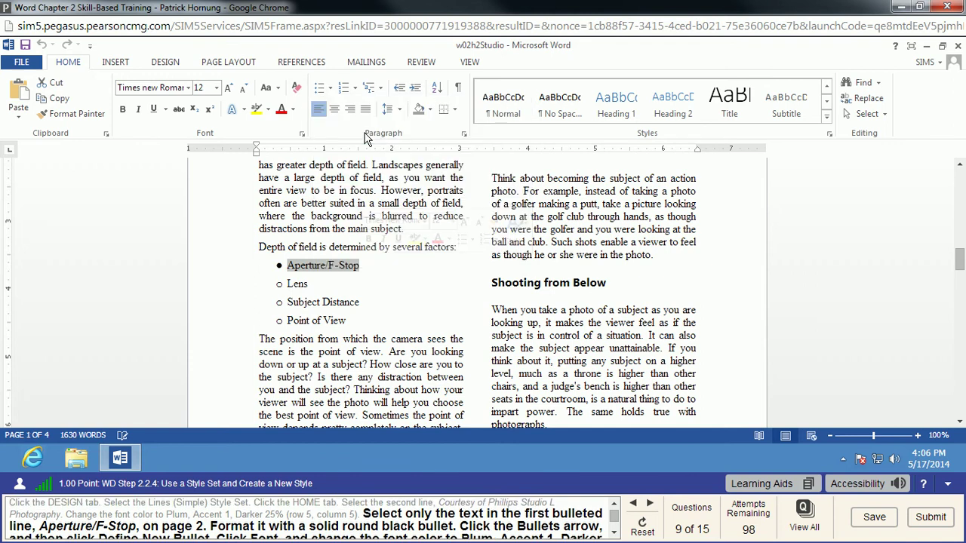
left_click(614, 532)
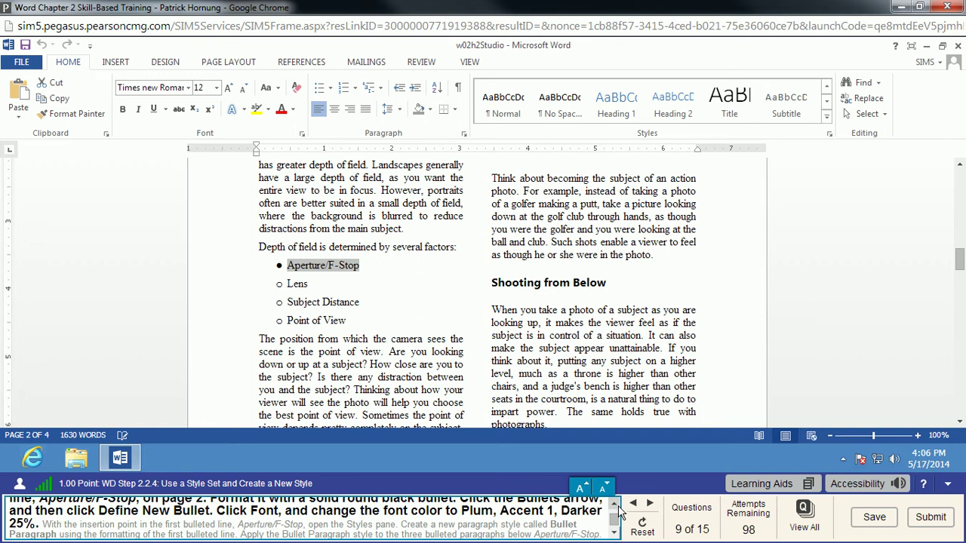
left_click(614, 505)
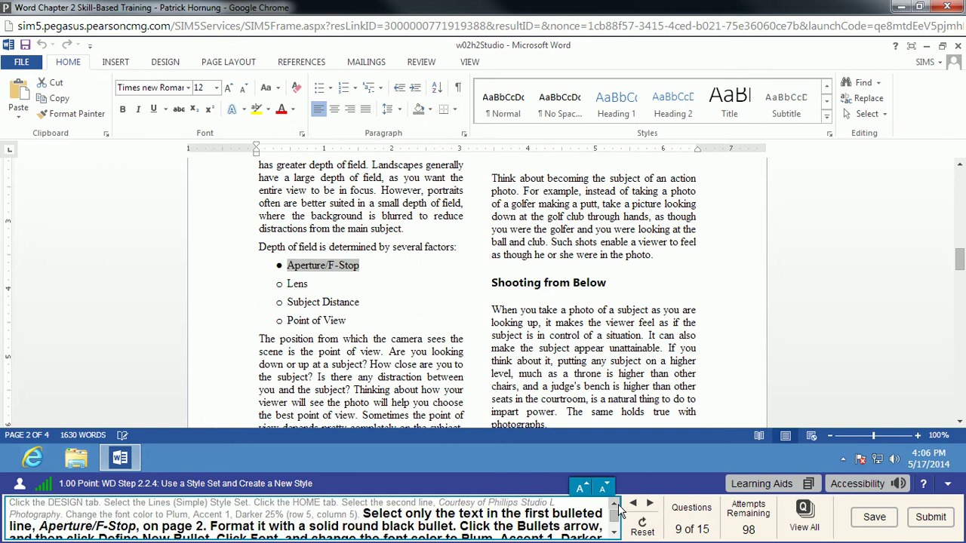
Define a new bullet for Aperture/F-Stop with Plum, Accent 1, Darker 25% font color.
left_click(330, 88)
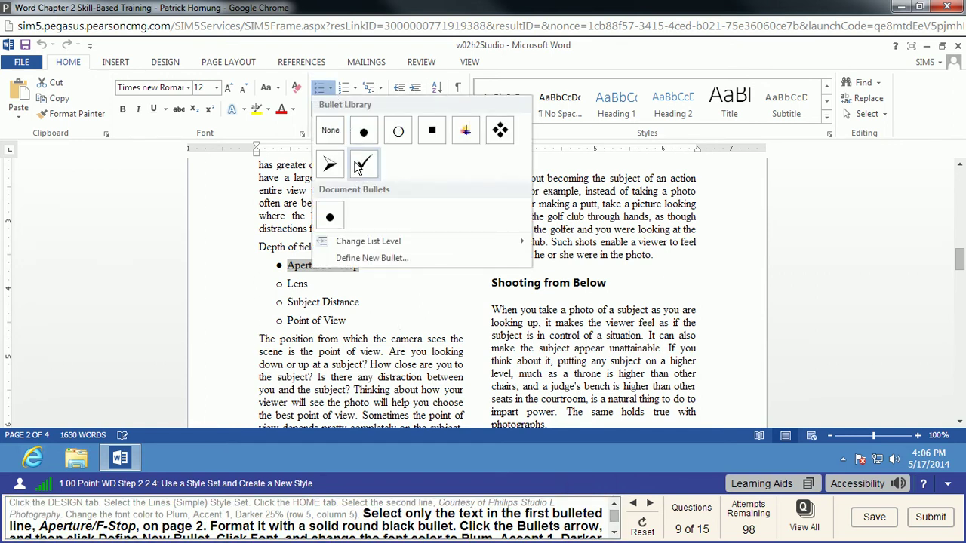
left_click(370, 258)
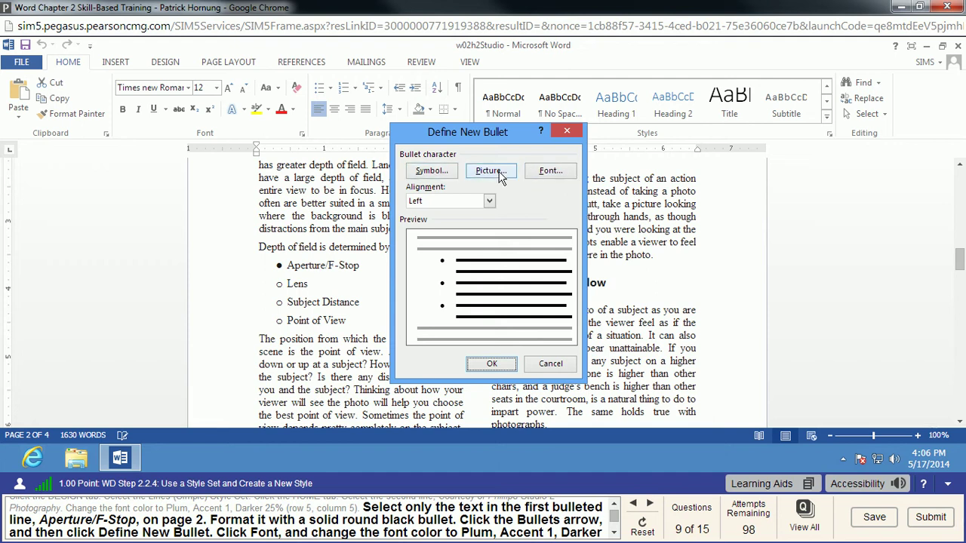
left_click(568, 175)
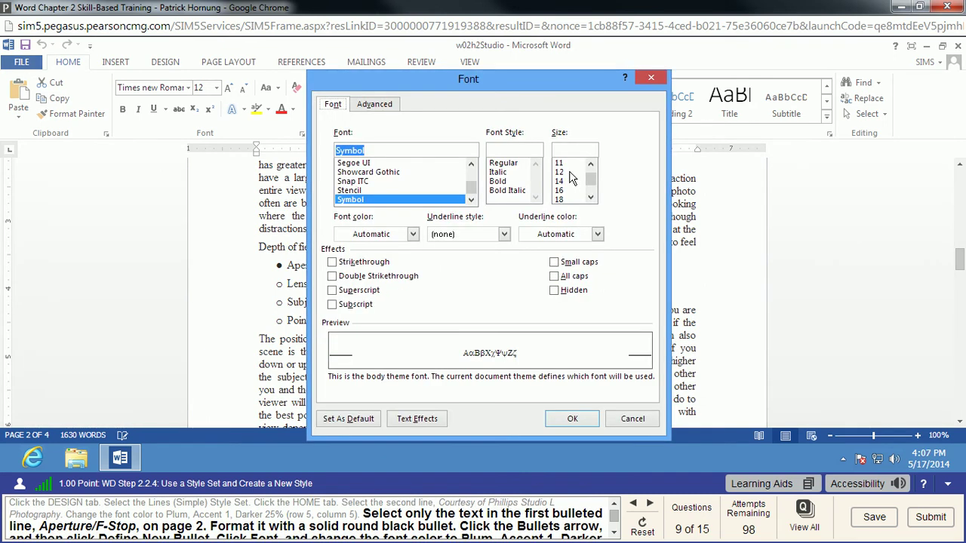
left_click(614, 534)
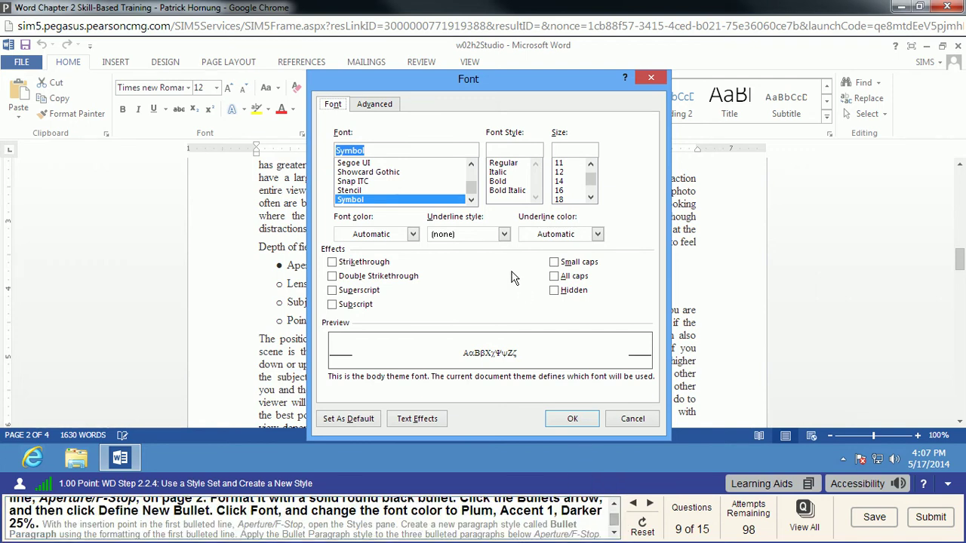
left_click(413, 235)
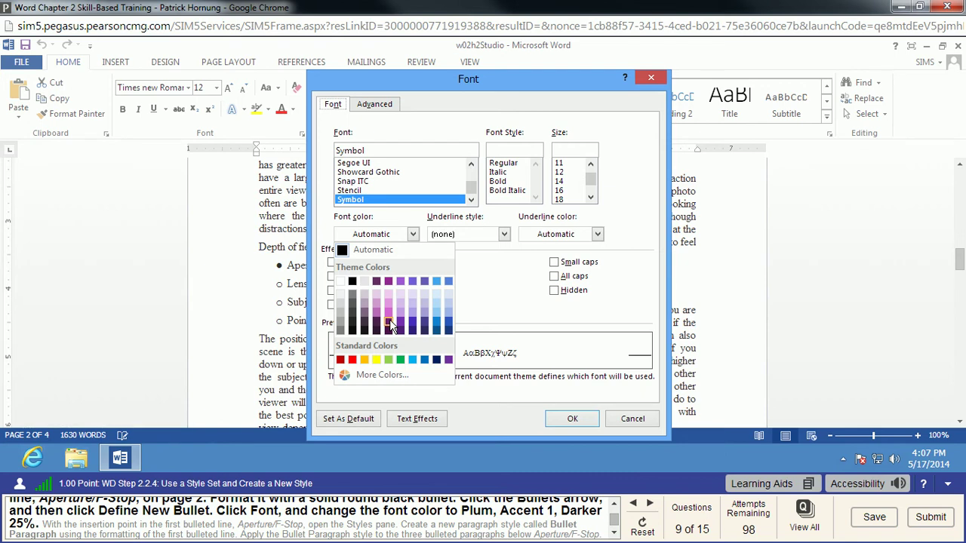
left_click(387, 323)
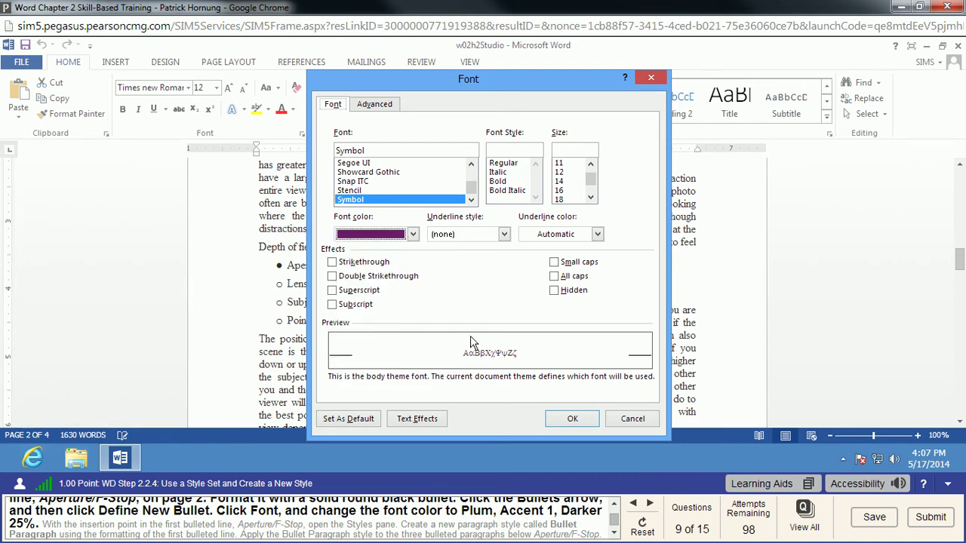
left_click(568, 420)
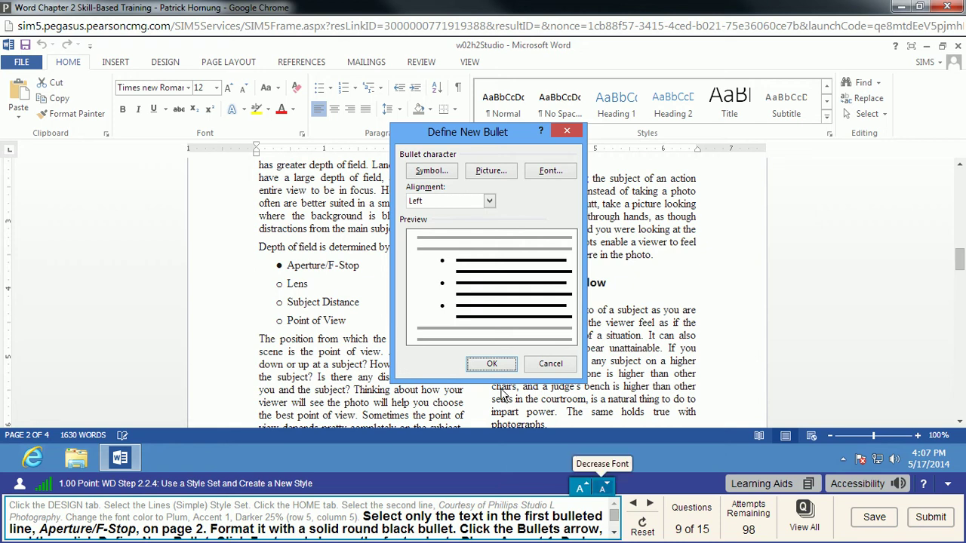
left_click(502, 363)
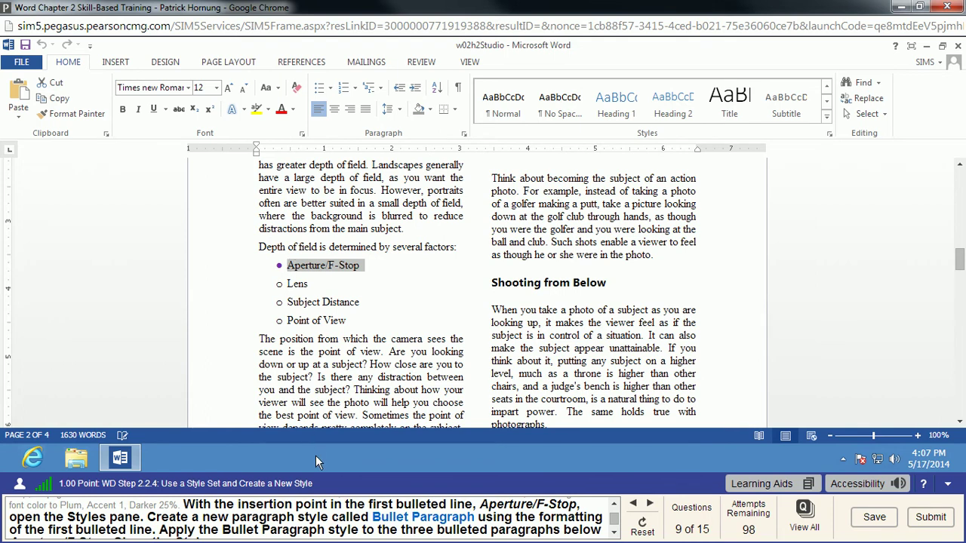
mouse_move(502, 510)
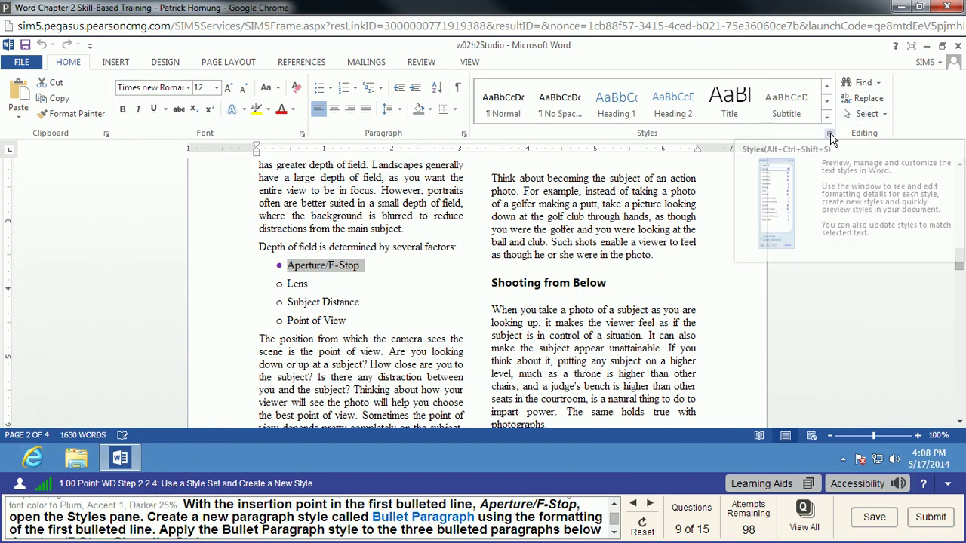
Create a new style named 'Bullet Paragraph' from the Aperture/F-Stop formatting.
left_click(831, 137)
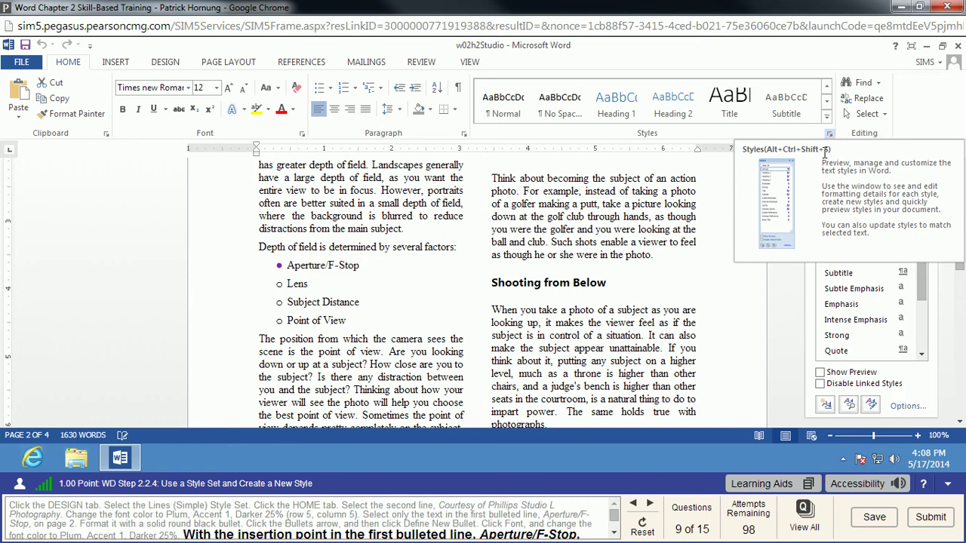
left_click(826, 406)
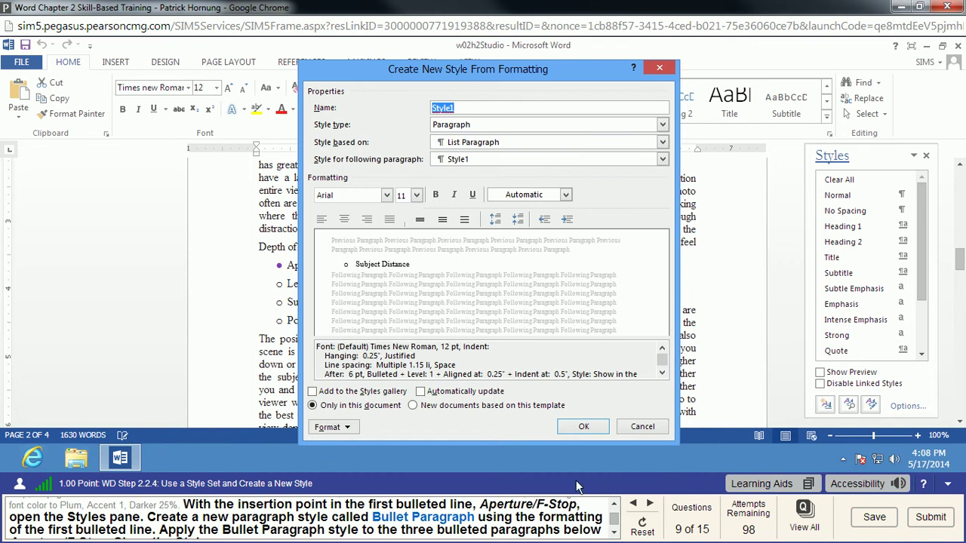
type("Bullet Paragraph")
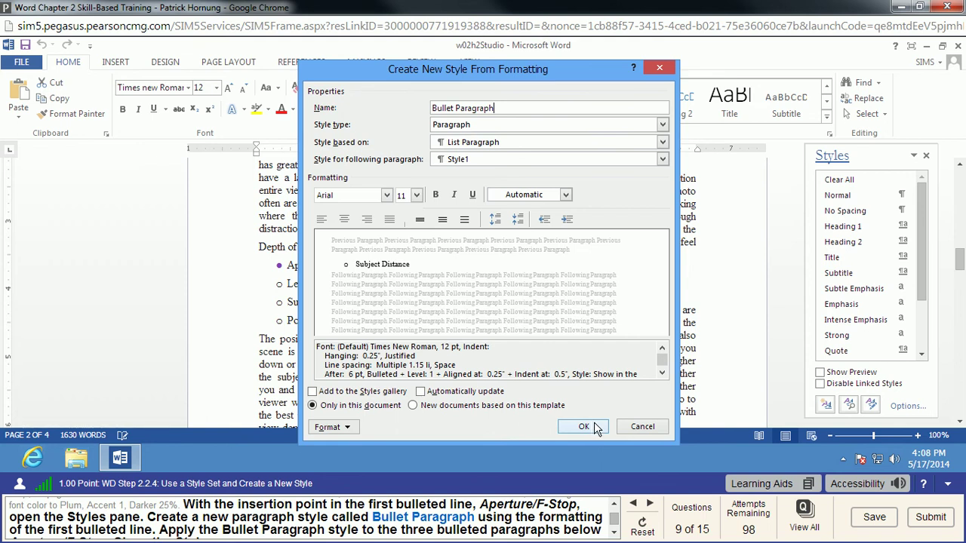
left_click(583, 427)
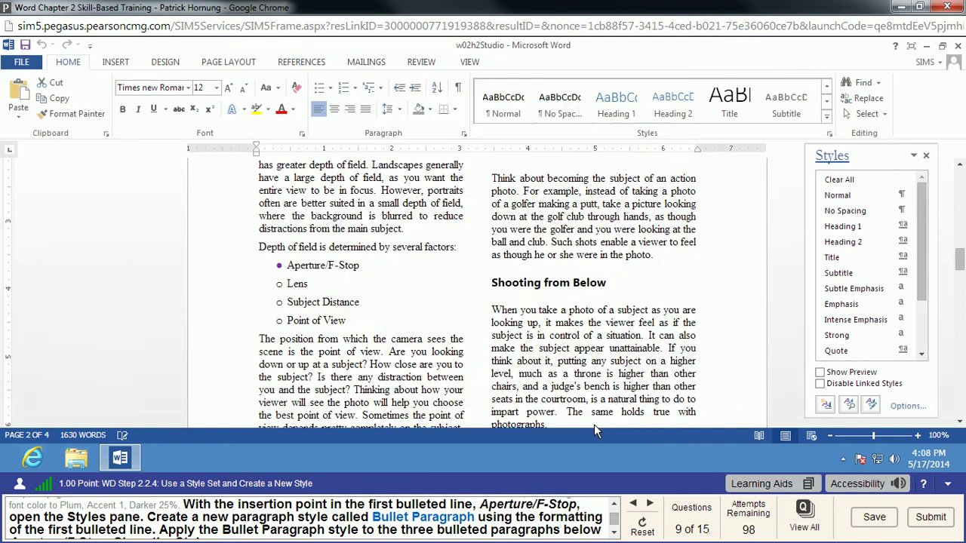
left_click(614, 533)
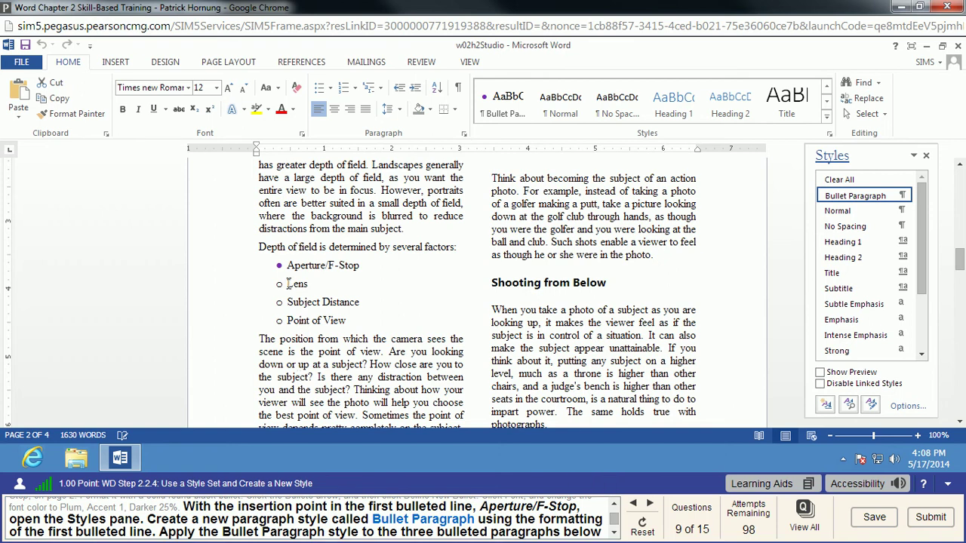
Apply Bullet Paragraph to the Lens, Subject Distance and Point of View lines, then close the Styles pane.
left_click_drag(287, 285, 360, 319)
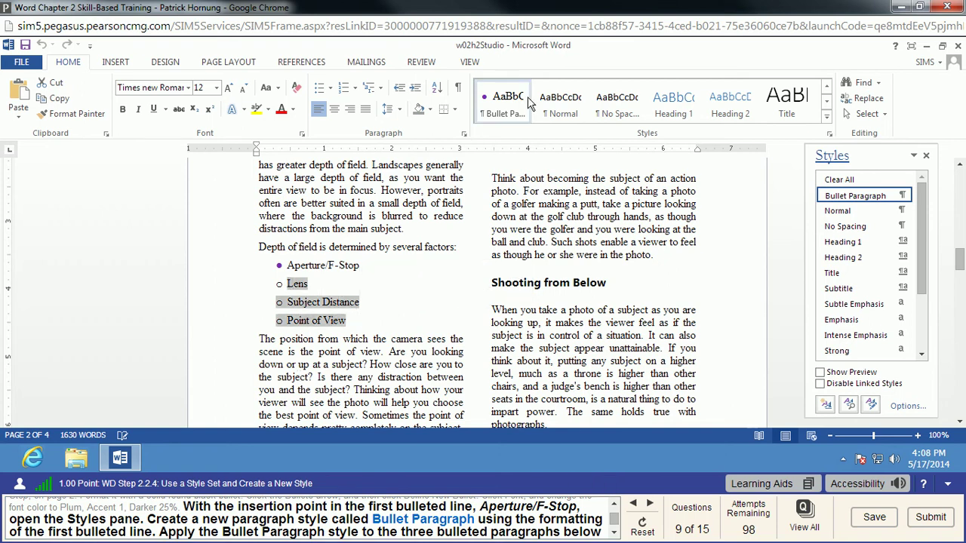
left_click(486, 105)
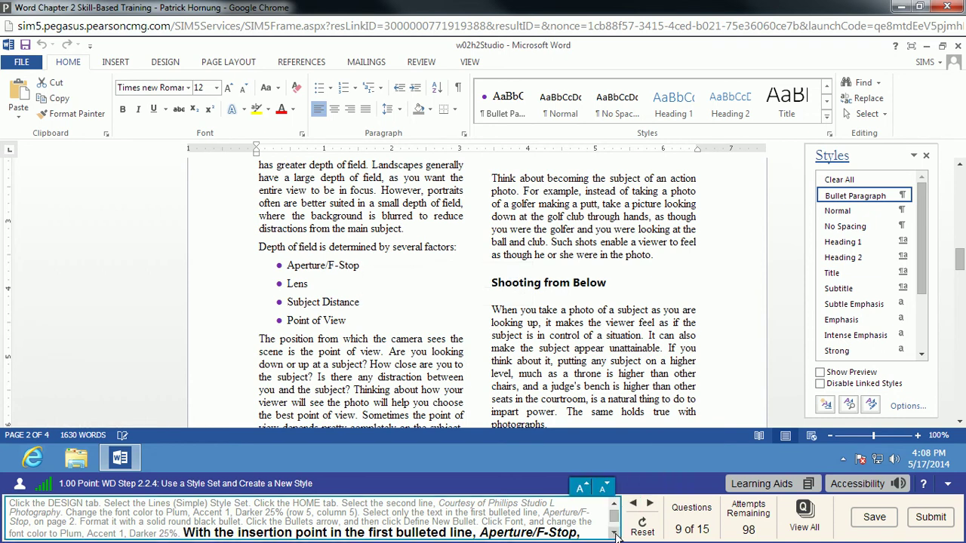
left_click(614, 532)
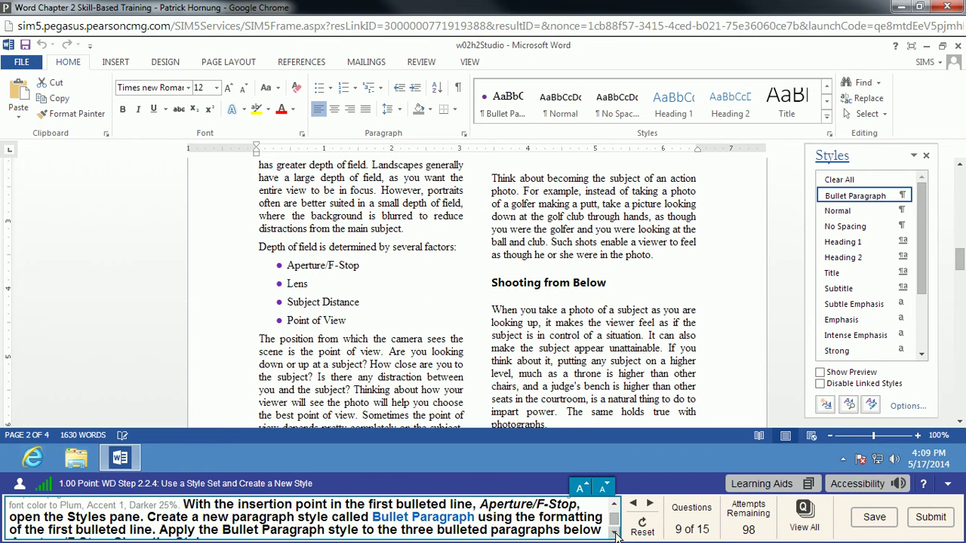
left_click(614, 533)
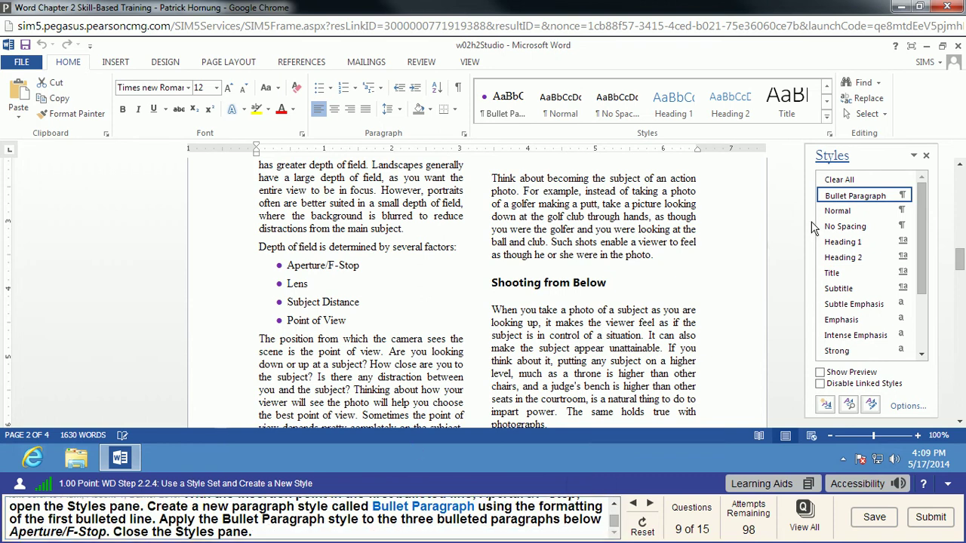
left_click(926, 157)
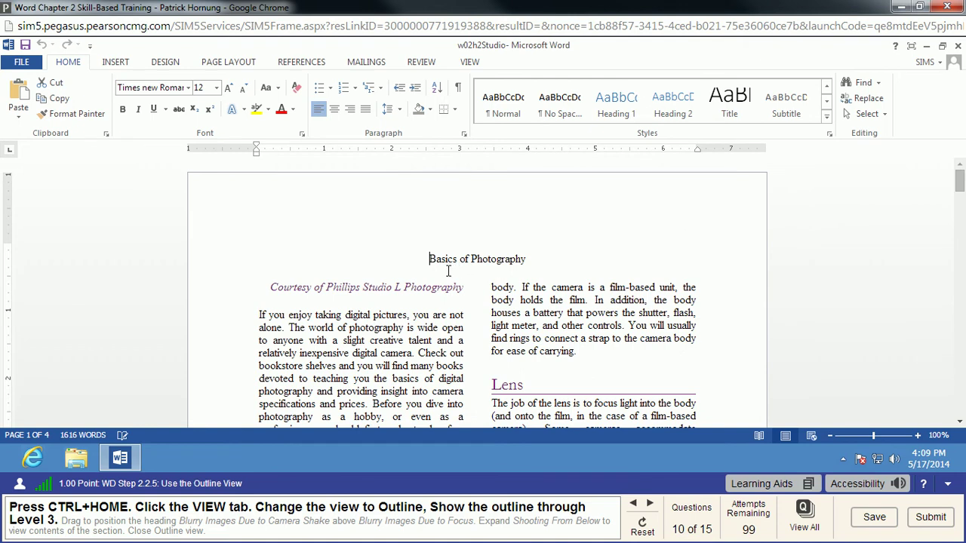
Switch to Outline view showing headings through Level 3.
left_click(470, 63)
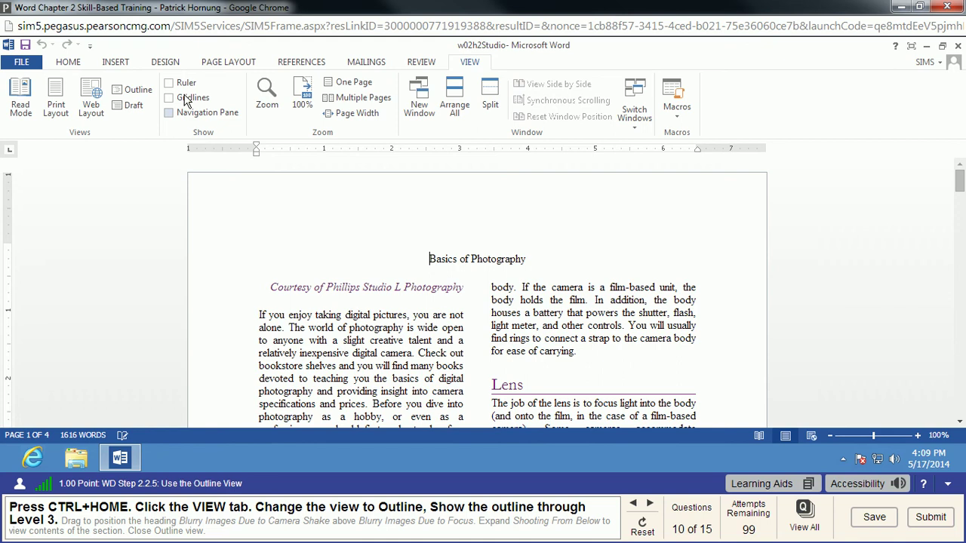
left_click(119, 94)
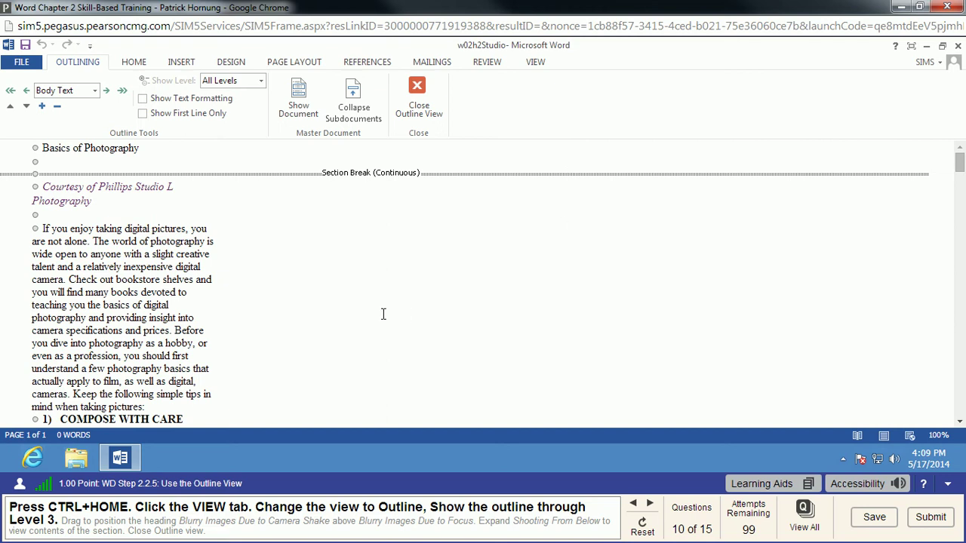
left_click(262, 81)
left_click(237, 135)
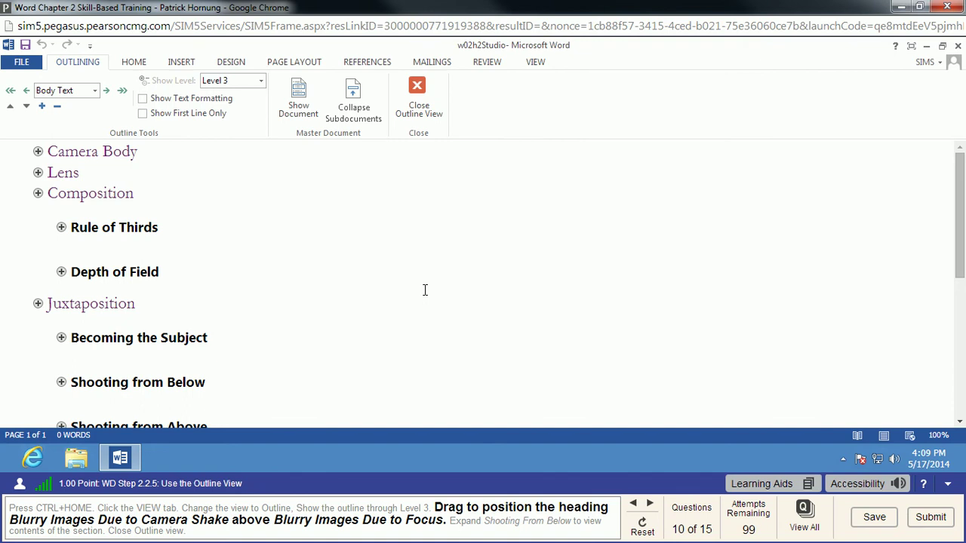
Move the Blurry Images Due to Camera Shake heading above Blurry Images Due to Focus.
scroll(425, 289, "down", 4)
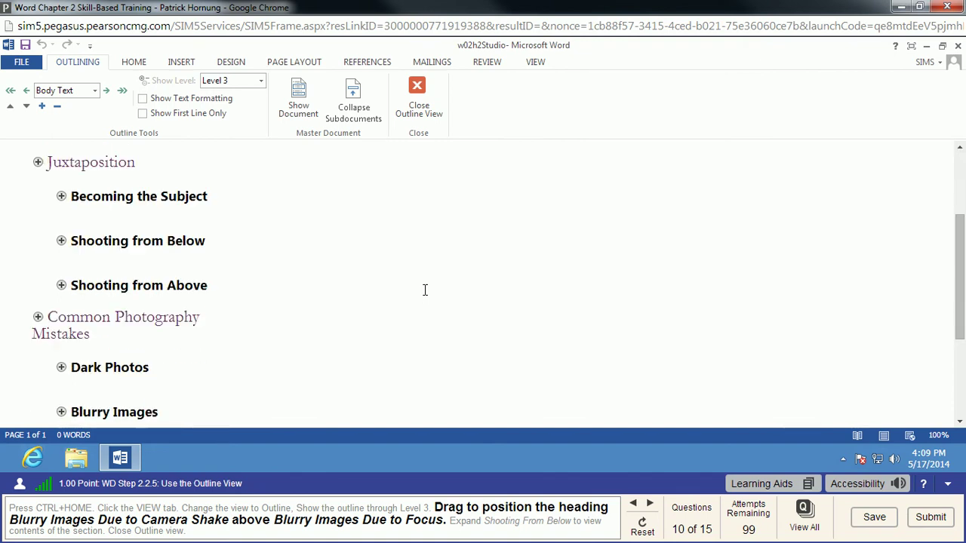
scroll(424, 290, "down", 1)
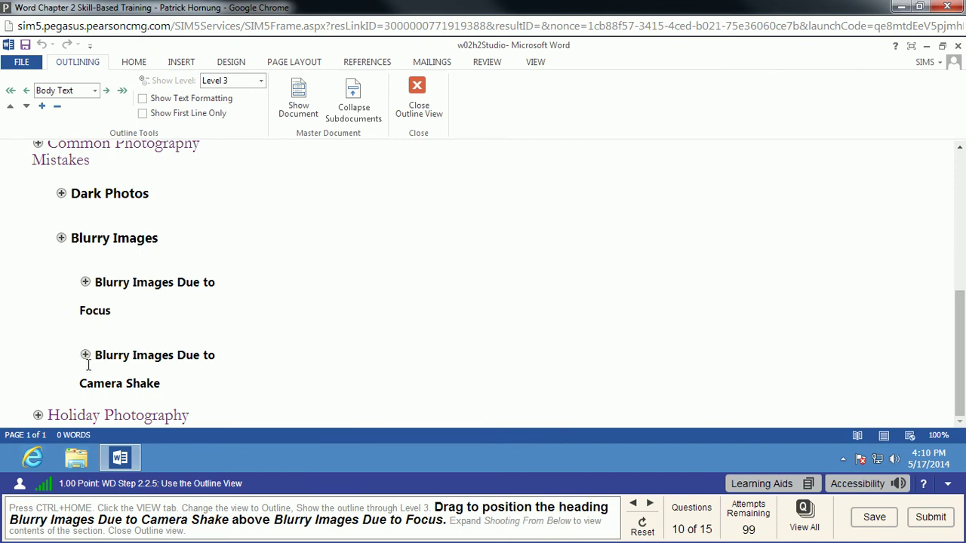
left_click_drag(84, 355, 87, 274)
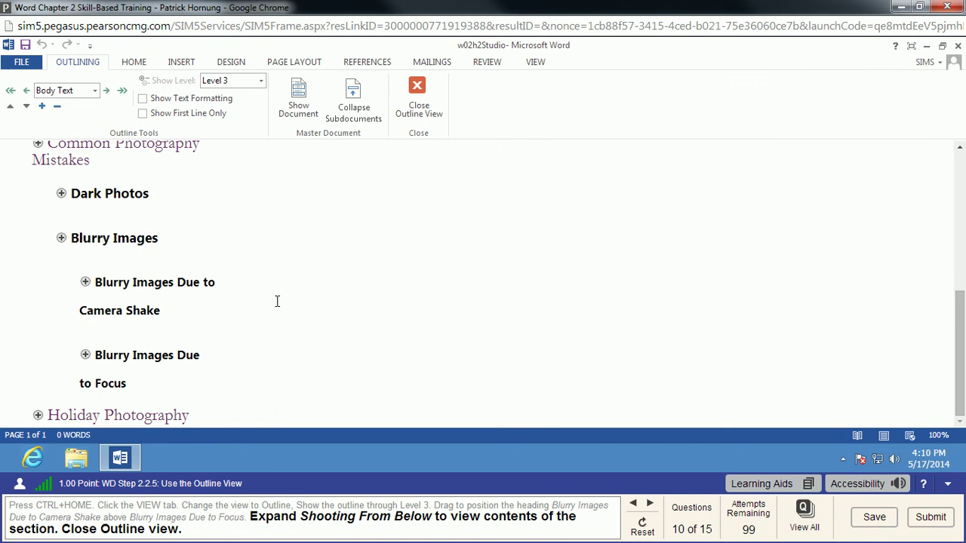
Expand the Shooting from Below heading to show its paragraph, then close Outline view.
scroll(277, 301, "up", 2)
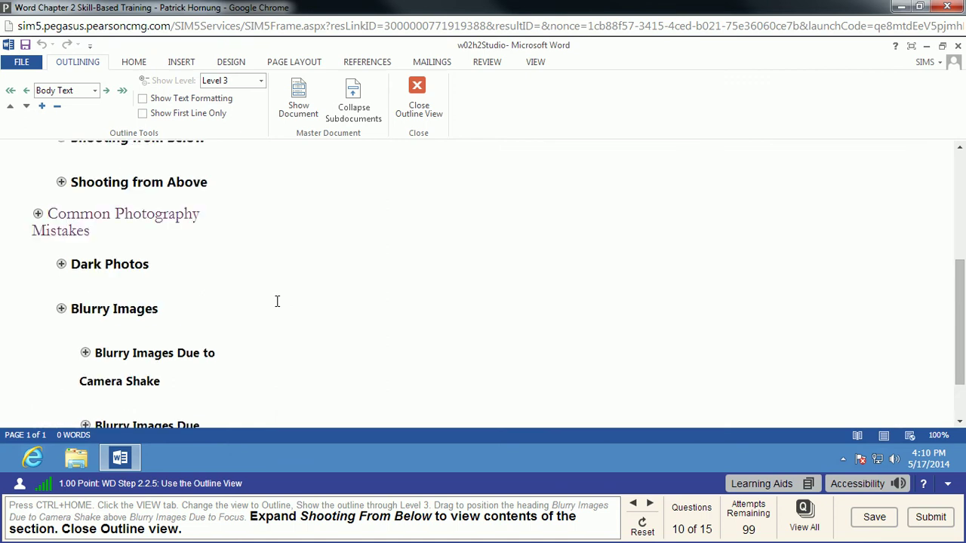
scroll(276, 301, "up", 2)
left_click(61, 208)
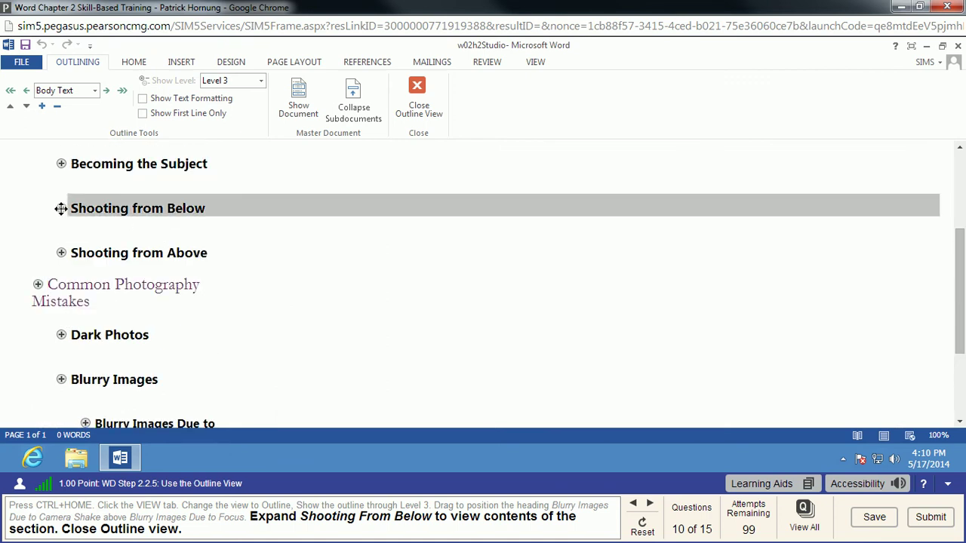
double_click(61, 208)
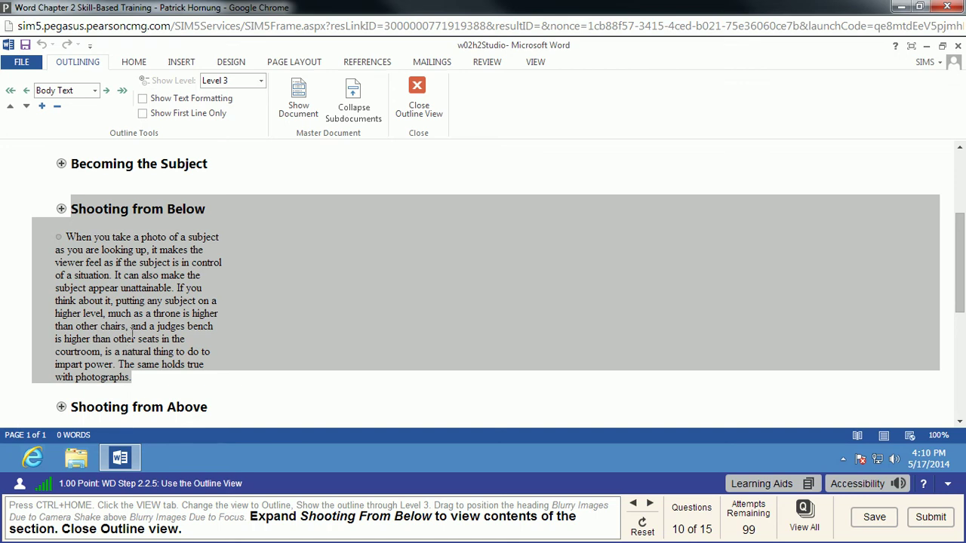
left_click(427, 100)
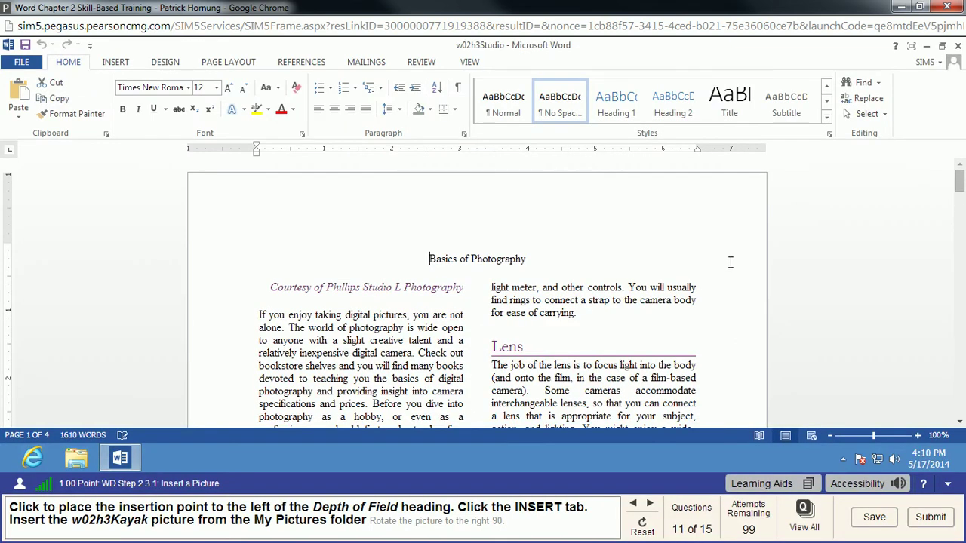
Insert the w02h3Kayak picture from Pictures just before the page 2 Depth of Field heading.
scroll(731, 262, "down", 3)
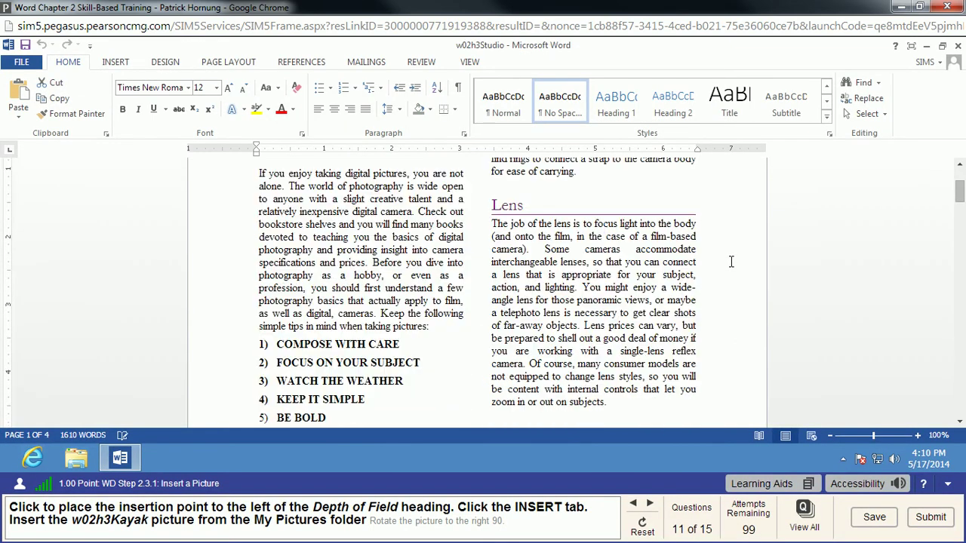
scroll(731, 262, "down", 5)
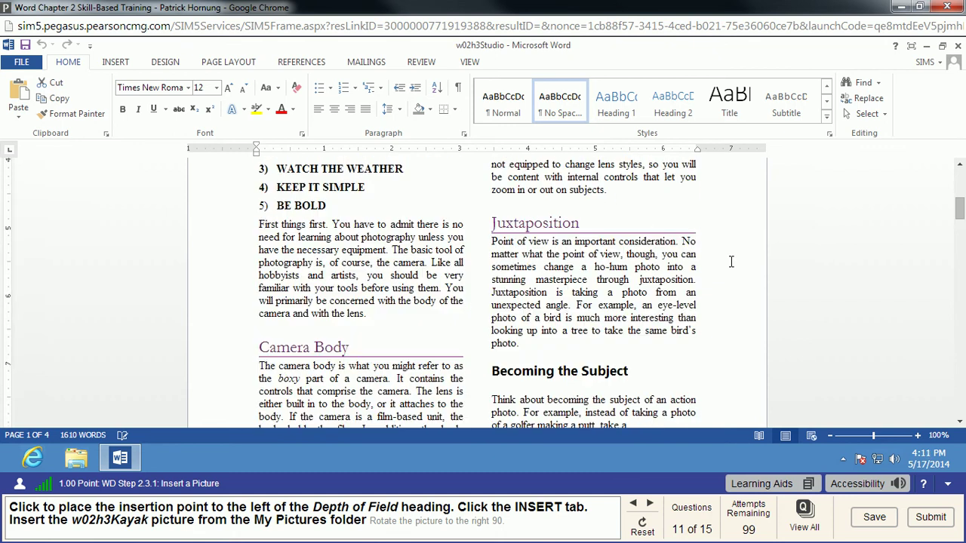
scroll(731, 262, "down", 8)
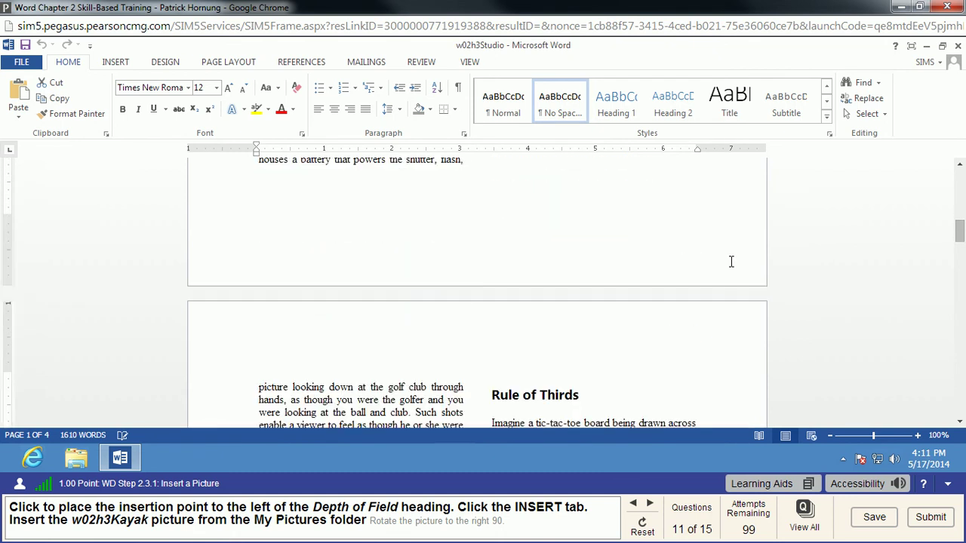
scroll(730, 261, "down", 2)
scroll(731, 262, "down", 5)
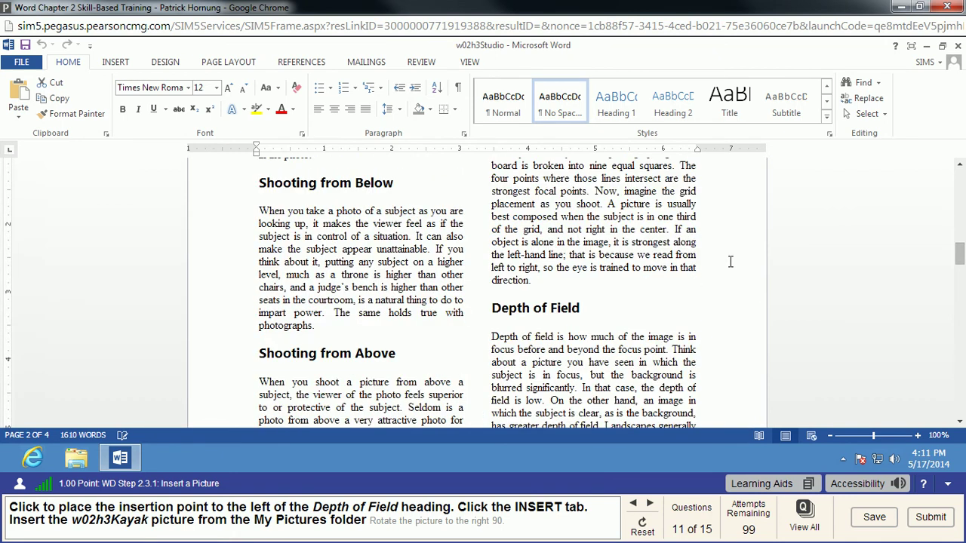
left_click(494, 308)
left_click(117, 63)
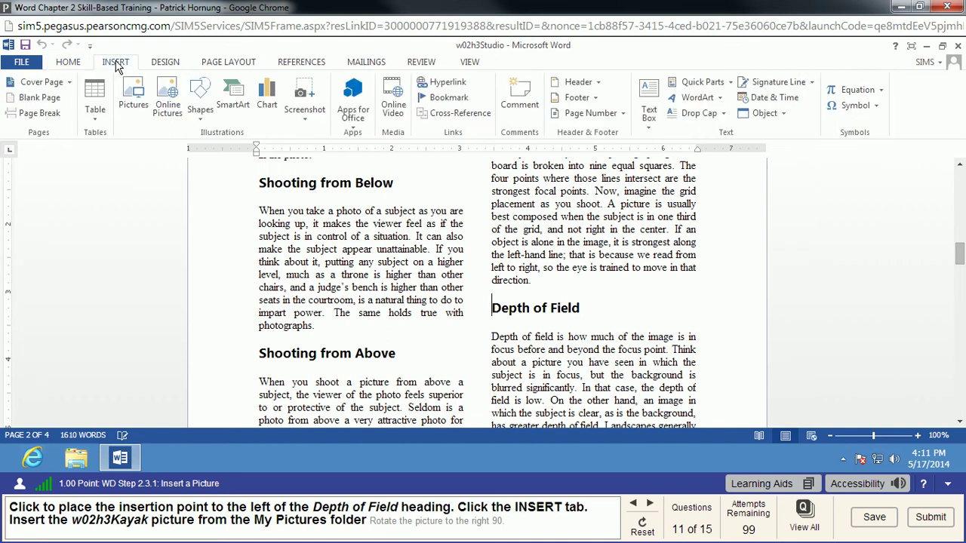
left_click(130, 98)
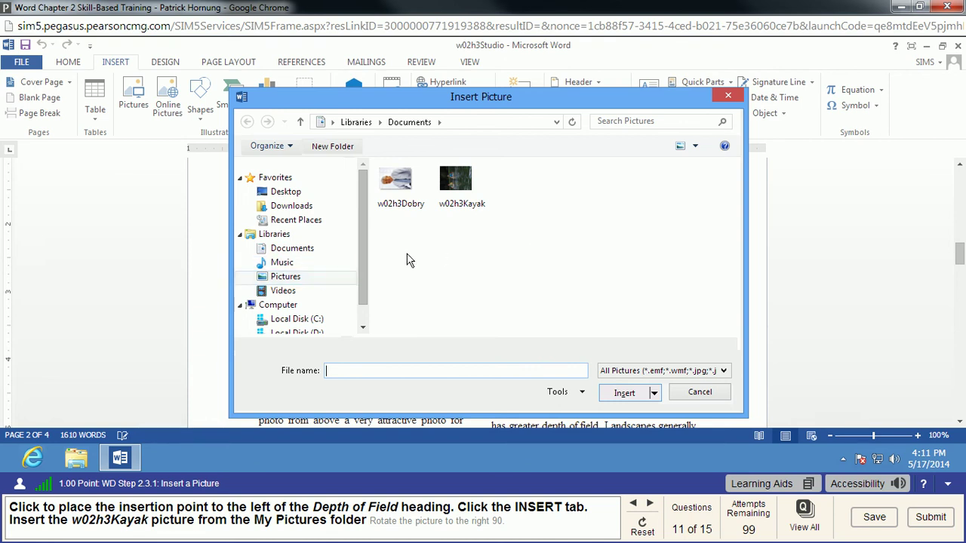
left_click(458, 197)
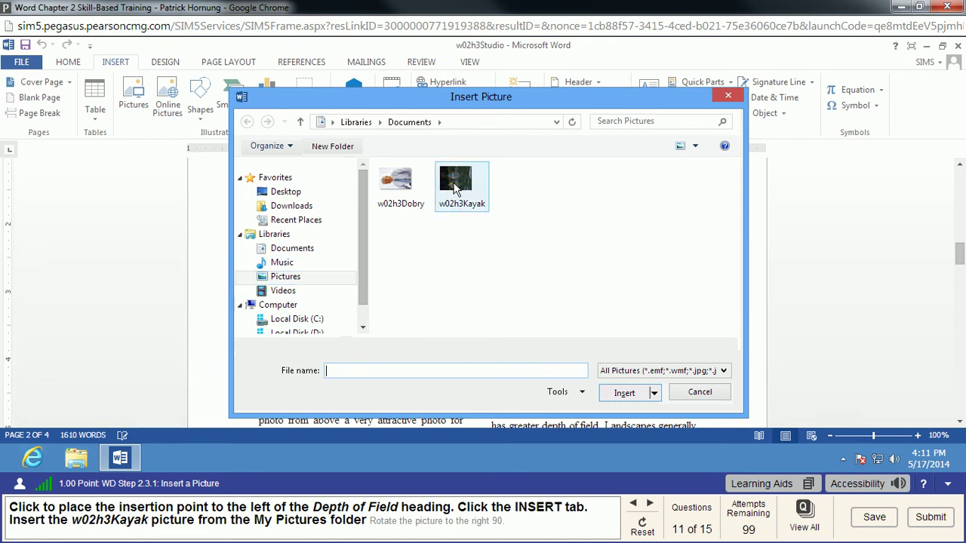
left_click(624, 393)
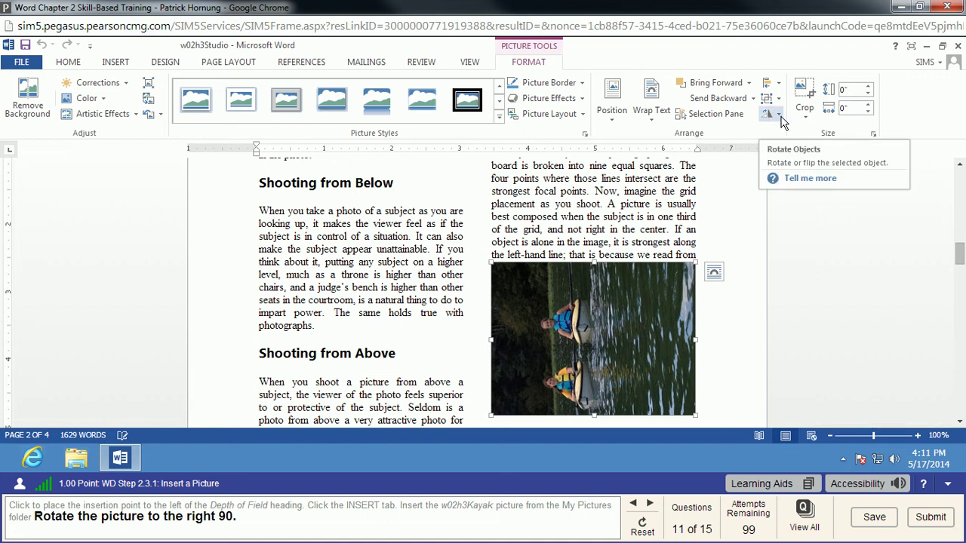
Rotate the kayak picture Right 90 degrees using Rotate Objects.
left_click(779, 116)
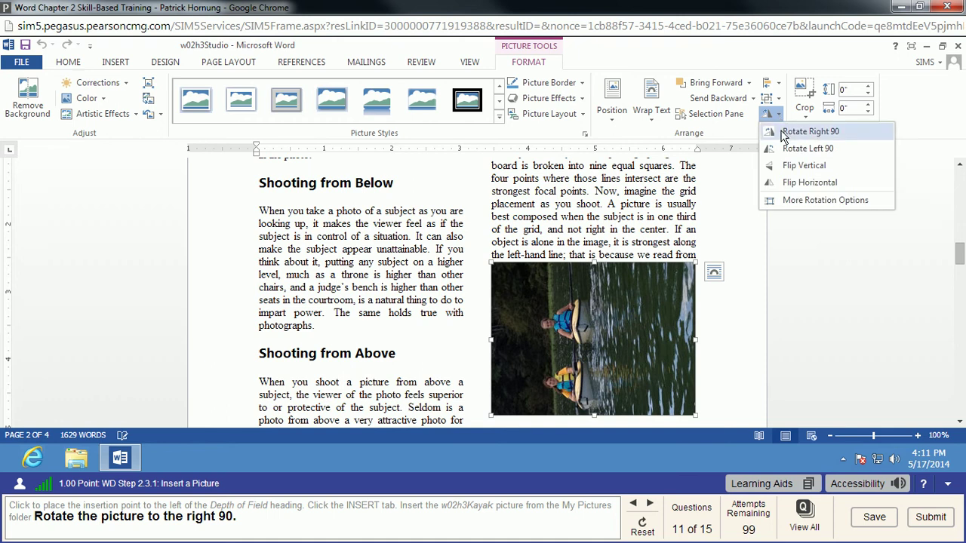
left_click(807, 132)
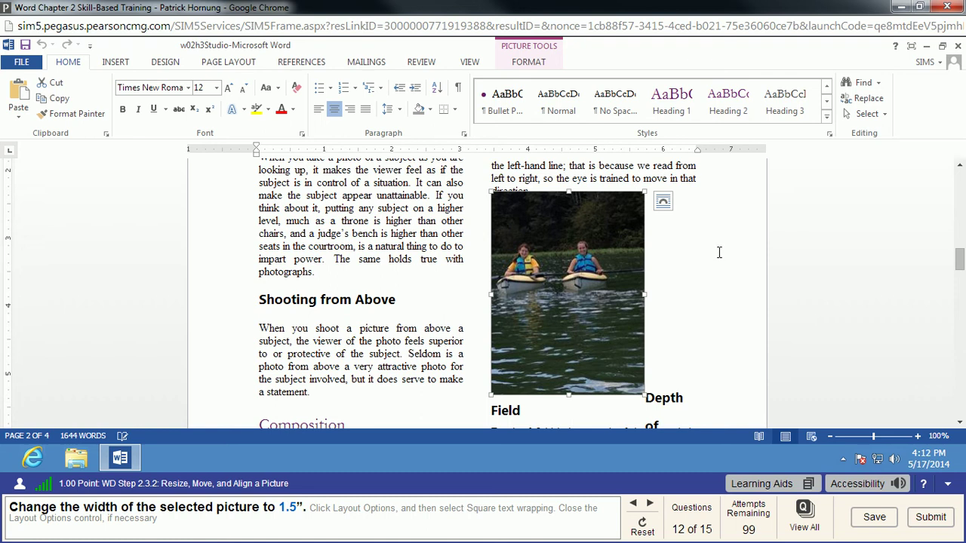
Set the kayak picture's width to 1.5 inches.
left_click(578, 255)
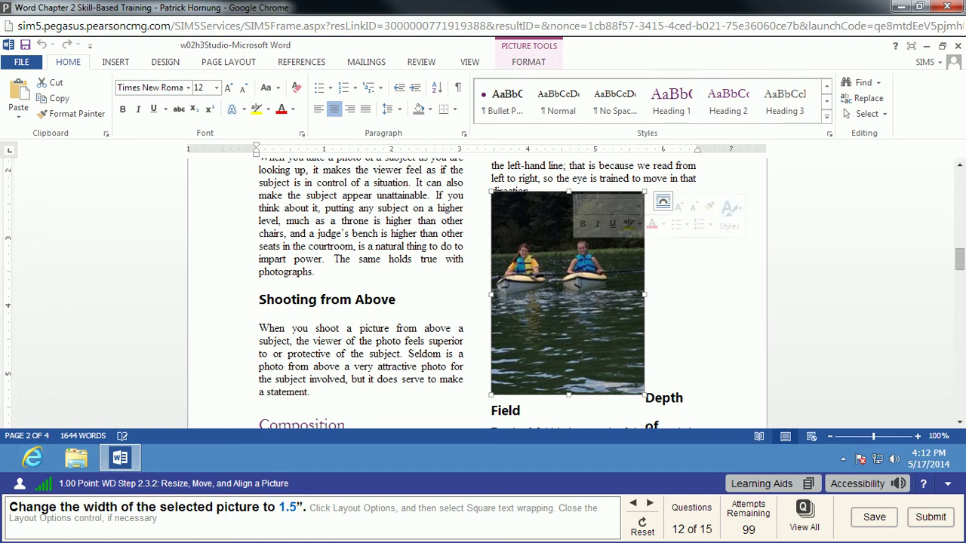
left_click(530, 64)
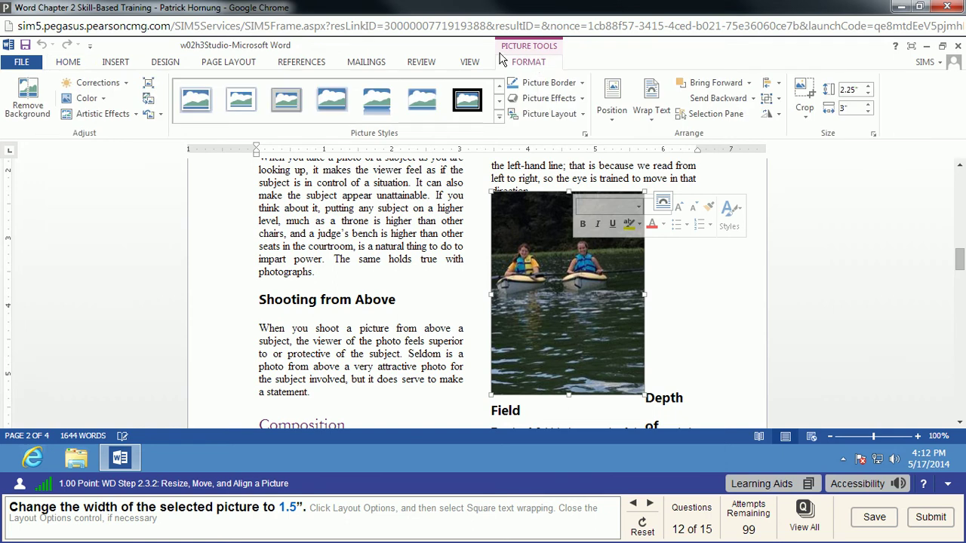
left_click(849, 107)
type("1.5")
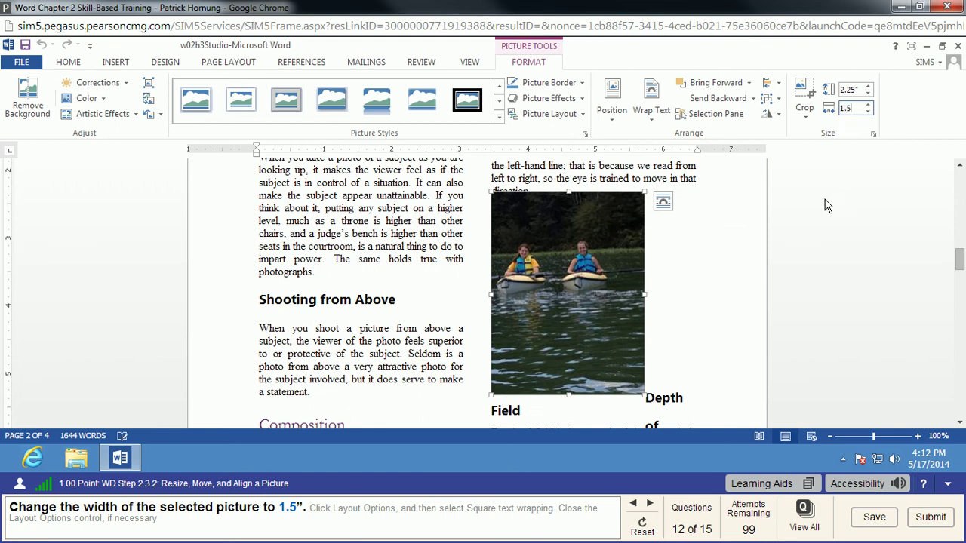
key("Return")
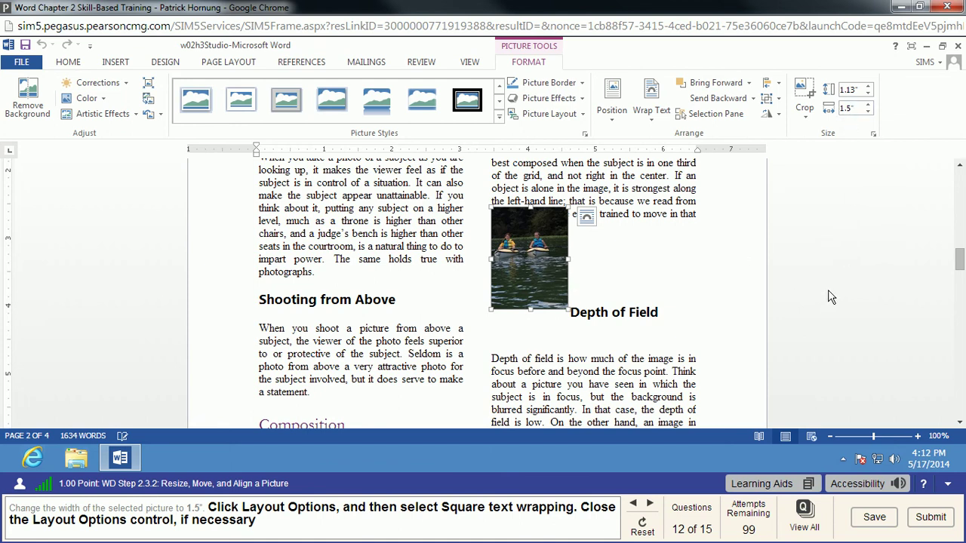
Apply Square text wrapping to the kayak picture.
left_click(586, 219)
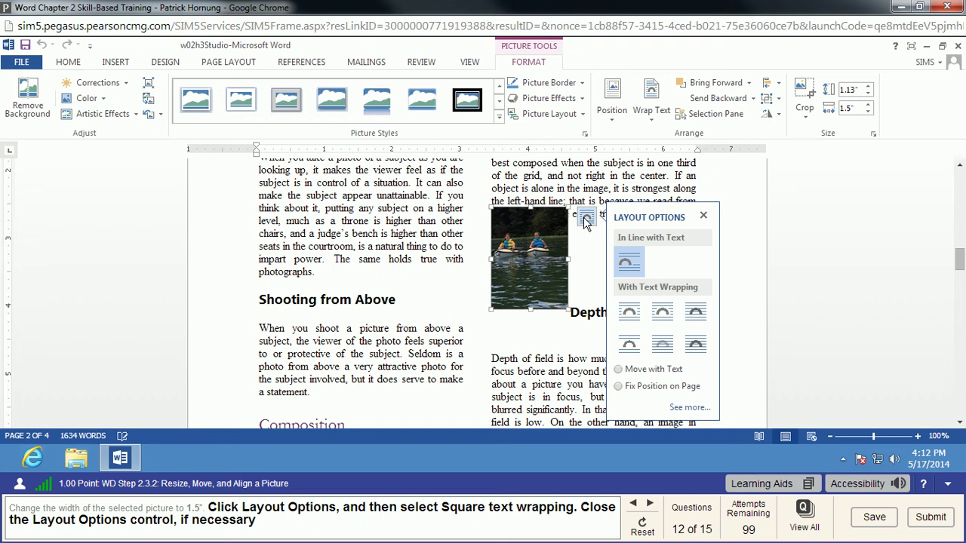
left_click(626, 317)
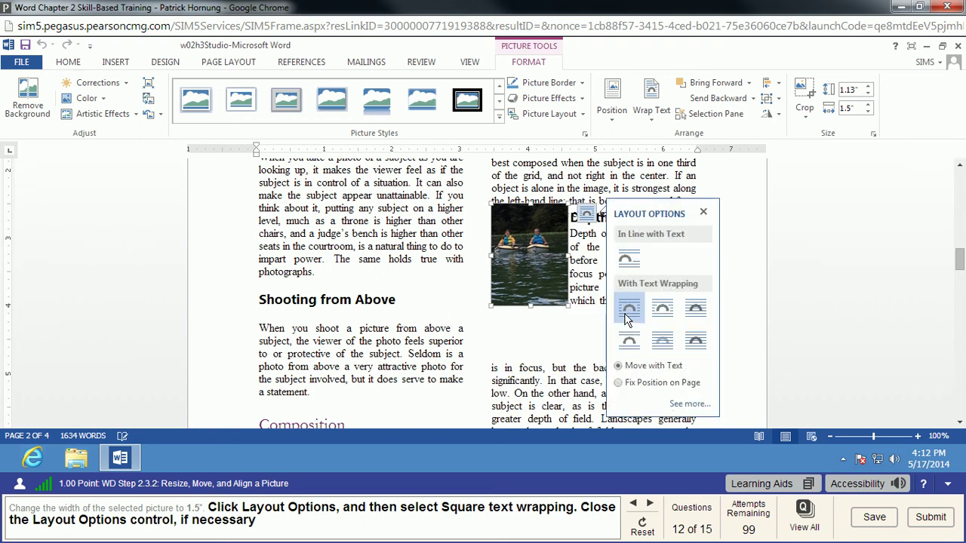
left_click(703, 214)
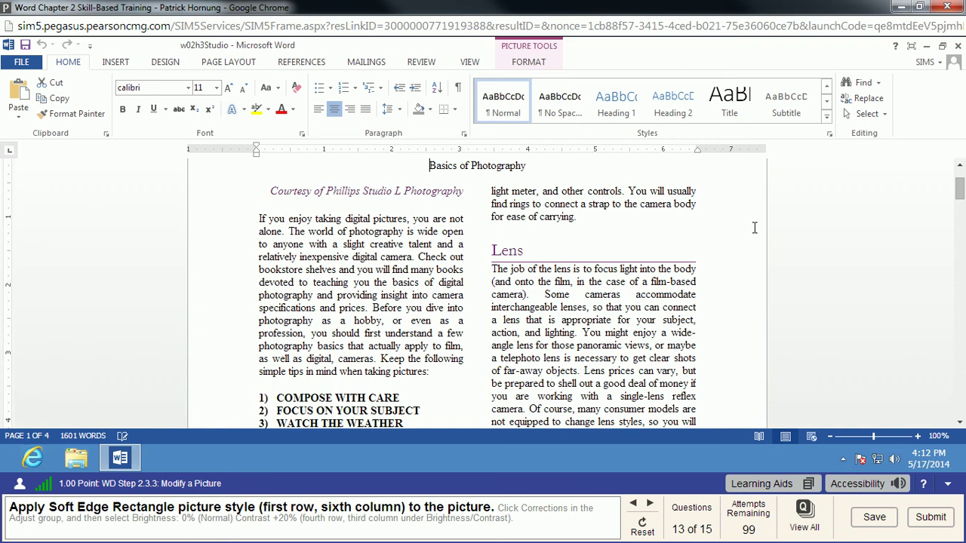
Apply the Soft Edge Rectangle picture style to the kayak photo.
scroll(747, 231, "down", 15)
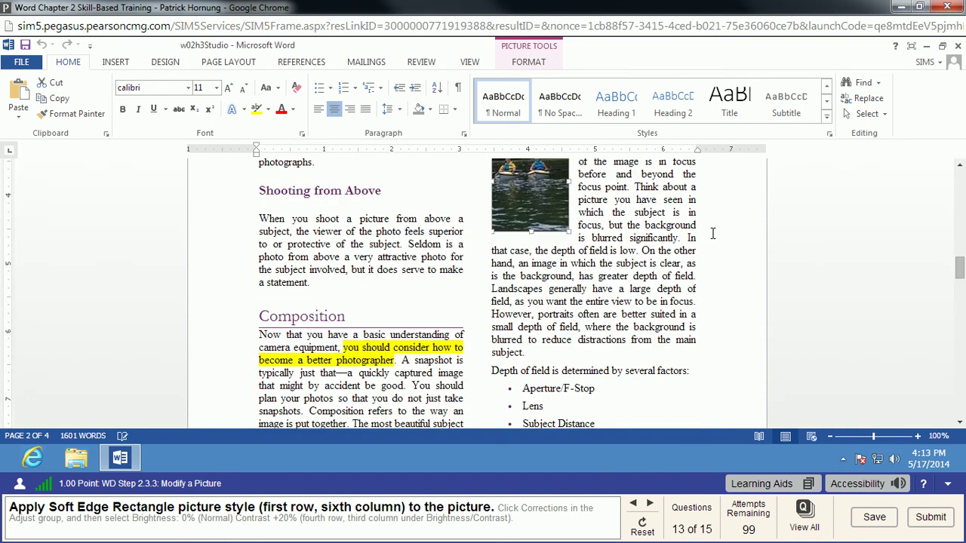
scroll(713, 232, "up", 4)
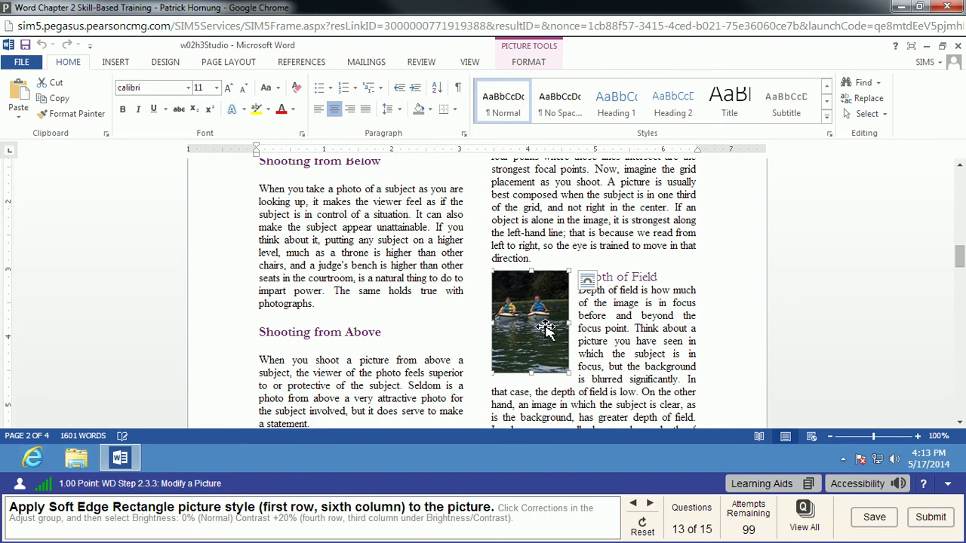
left_click(529, 63)
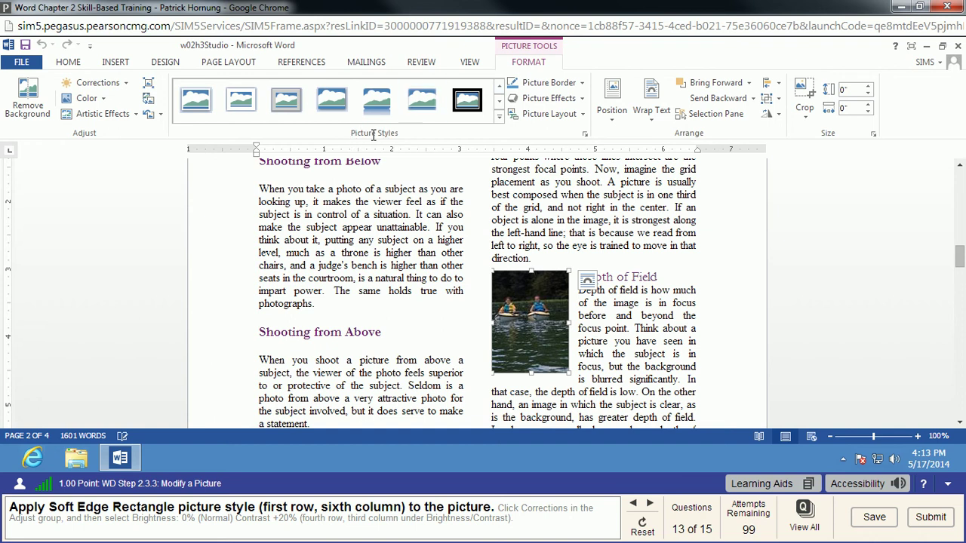
left_click(500, 117)
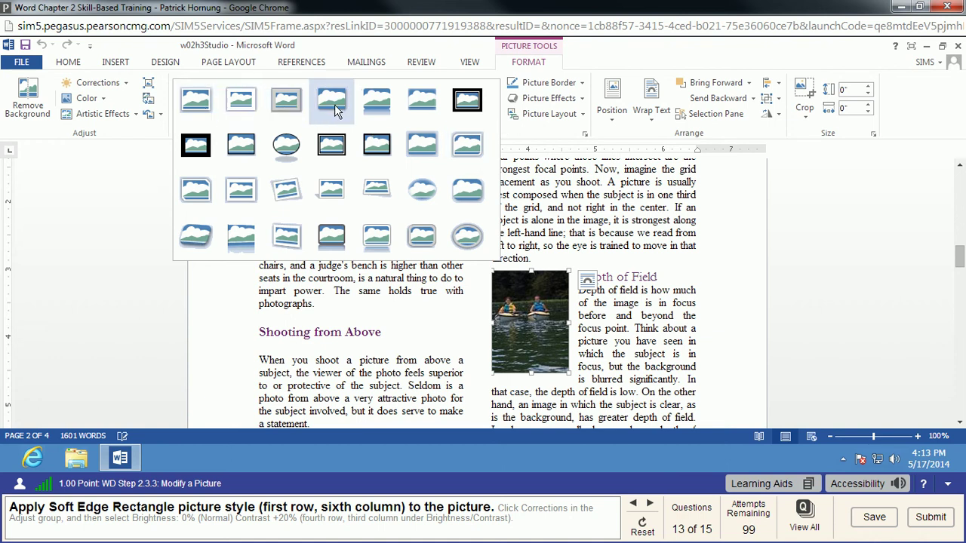
left_click(422, 106)
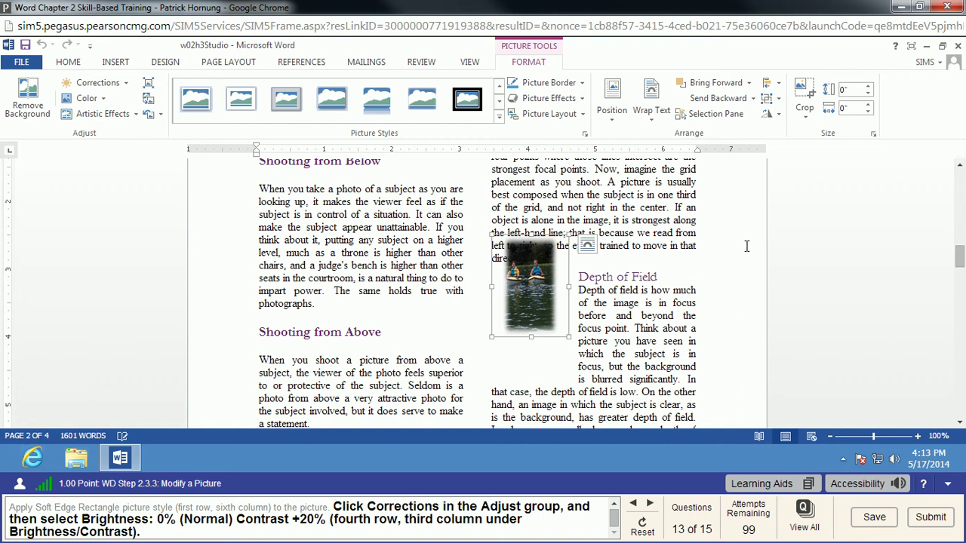
Apply the Corrections preset Brightness: 0% (Normal) Contrast: +20% to the kayak picture.
left_click(123, 84)
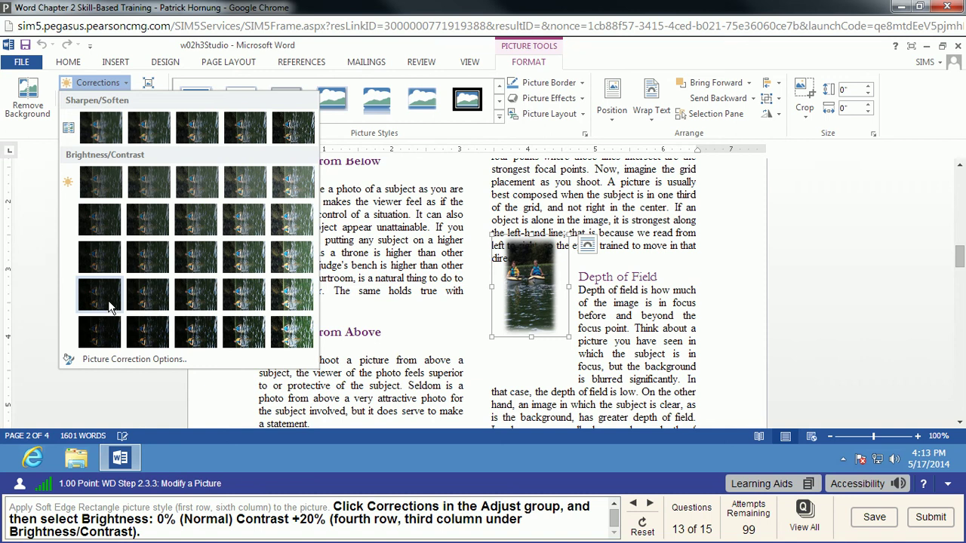
left_click(200, 301)
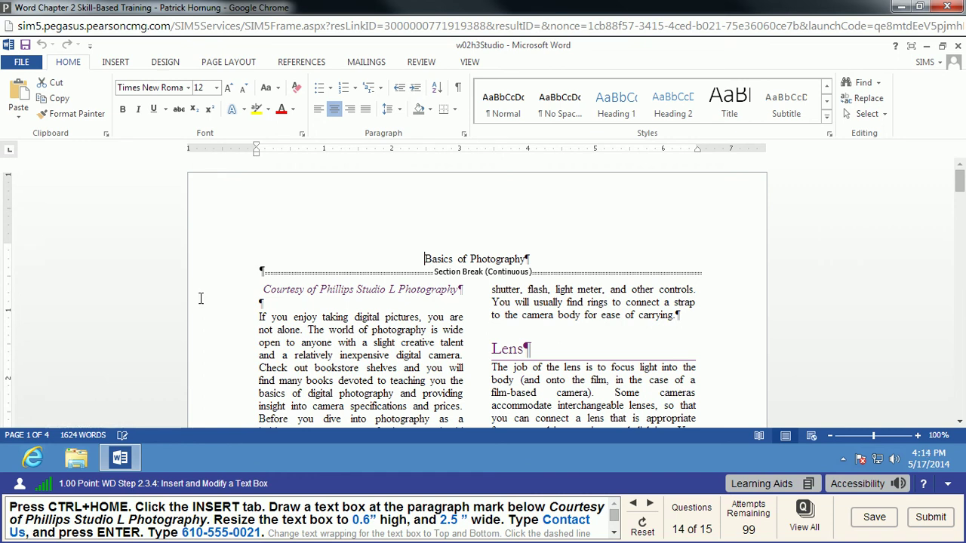
Draw a text box at the blank paragraph below the Courtesy line.
scroll(200, 298, "down", 2)
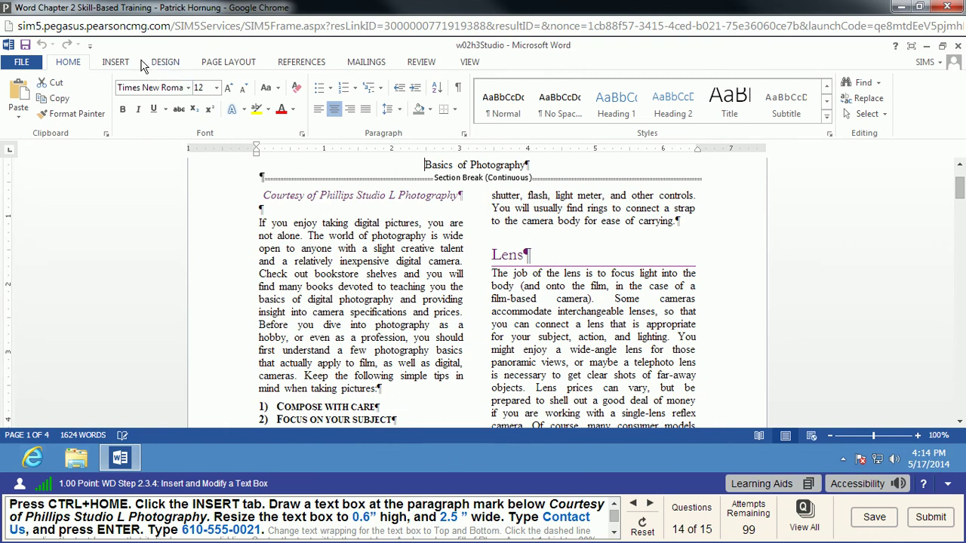
left_click(116, 62)
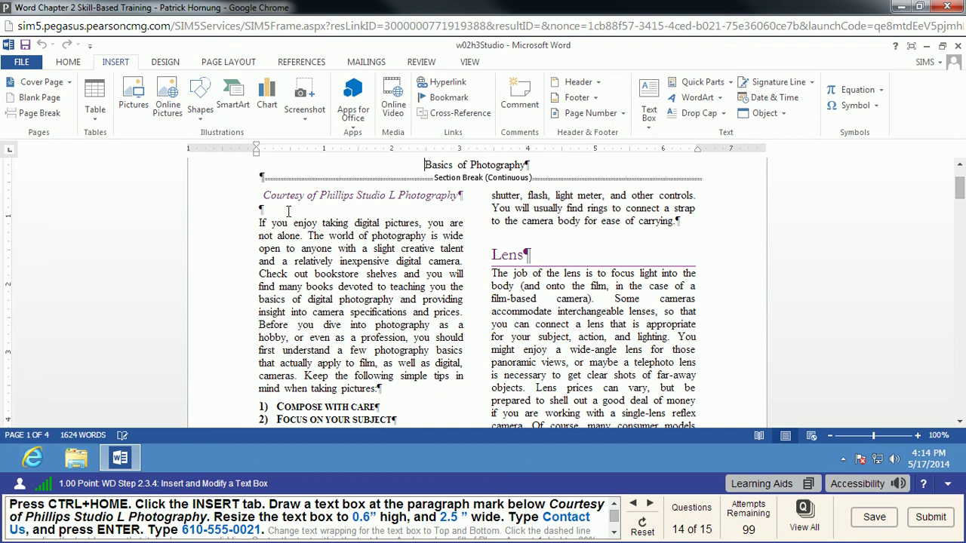
left_click(647, 102)
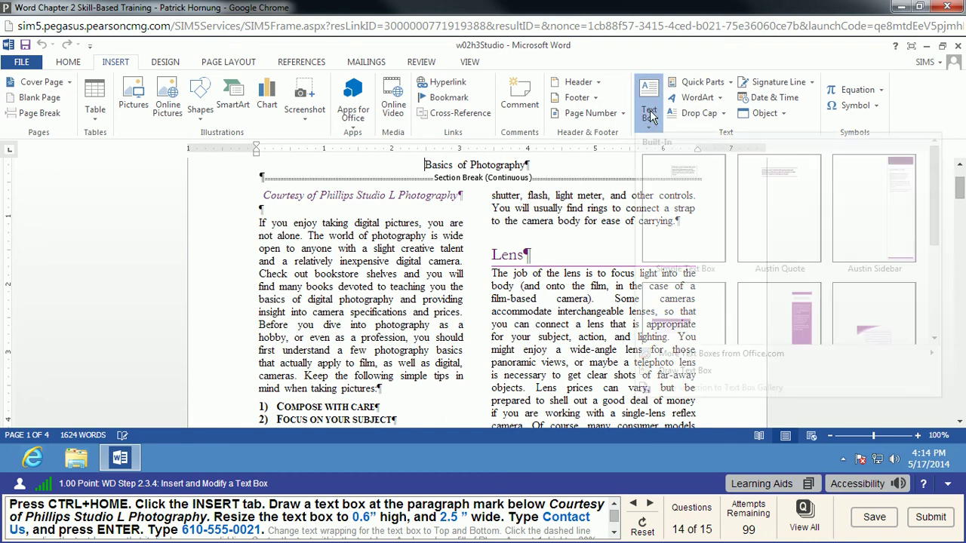
left_click(685, 373)
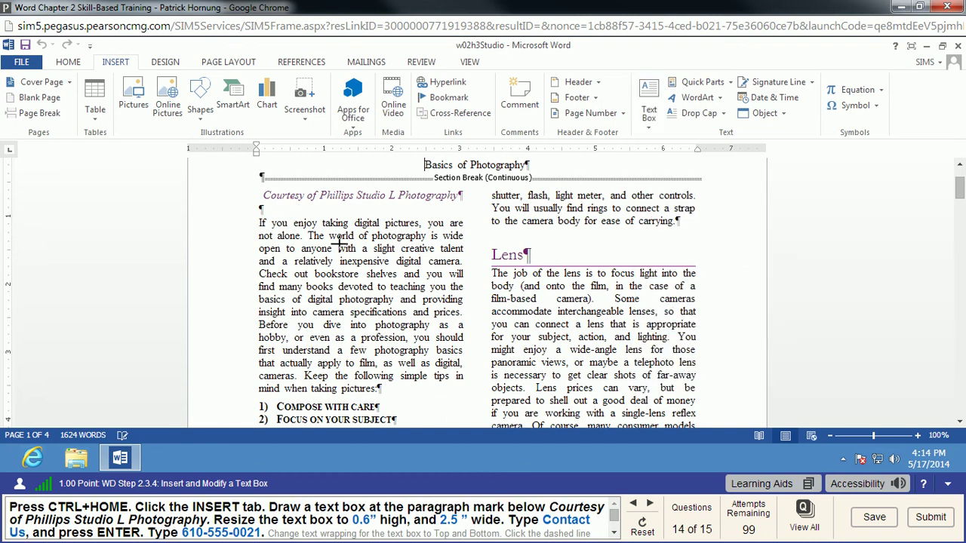
left_click_drag(263, 205, 350, 217)
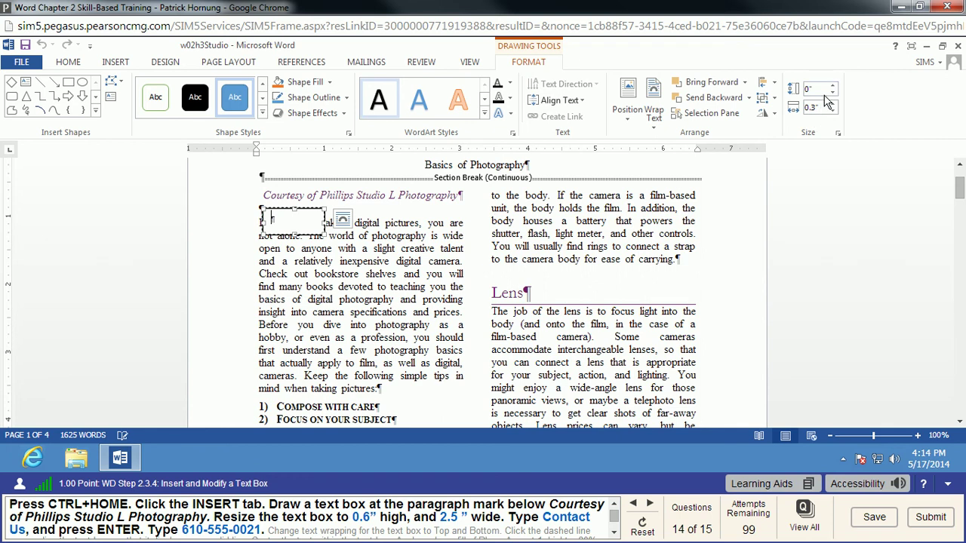
Size the text box to 0.6" high and 2.5" wide.
left_click_drag(820, 89, 796, 89)
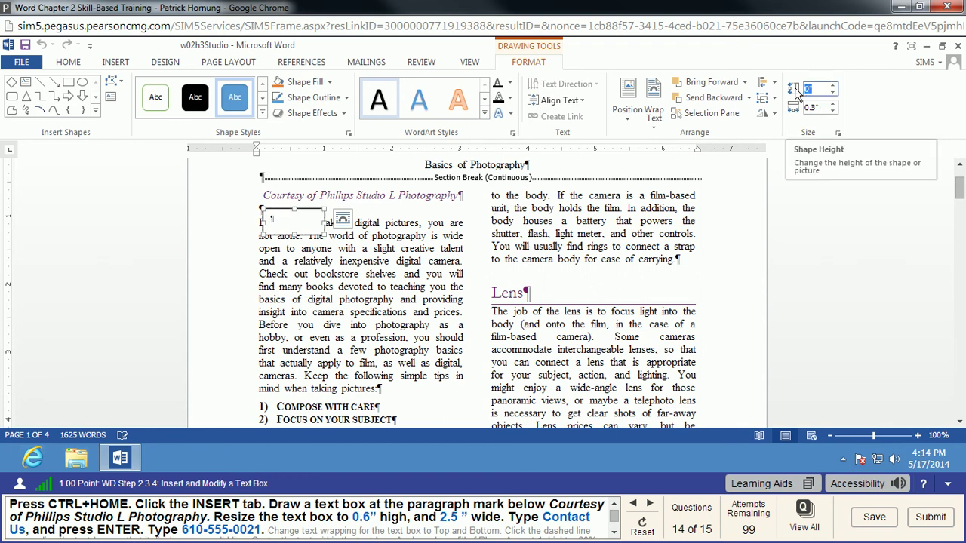
type(".6")
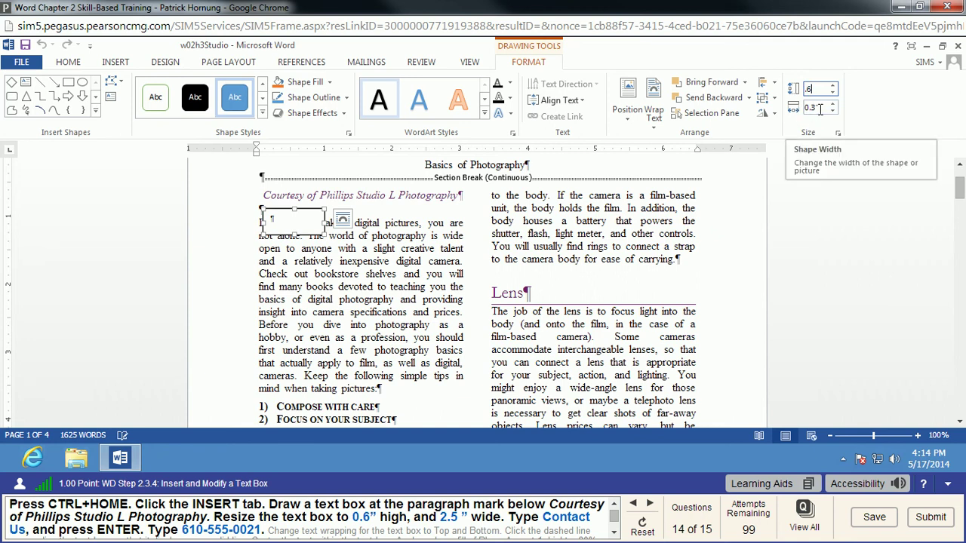
left_click(825, 109)
key("Return")
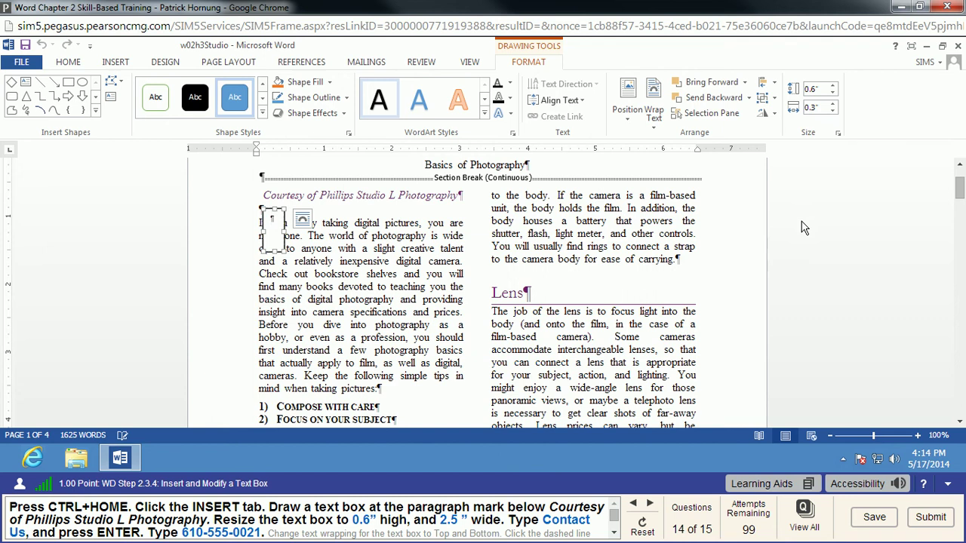
left_click(826, 107)
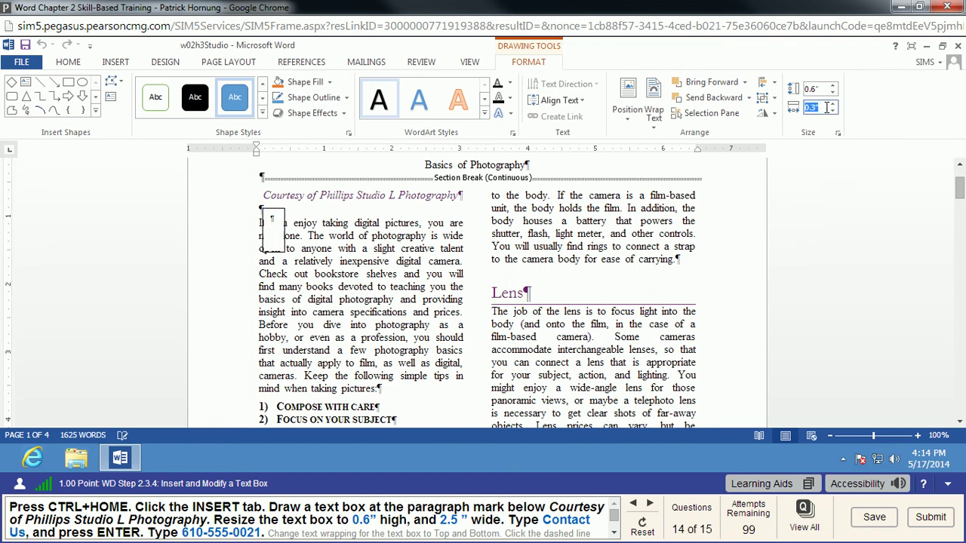
type("2.5")
key("Return")
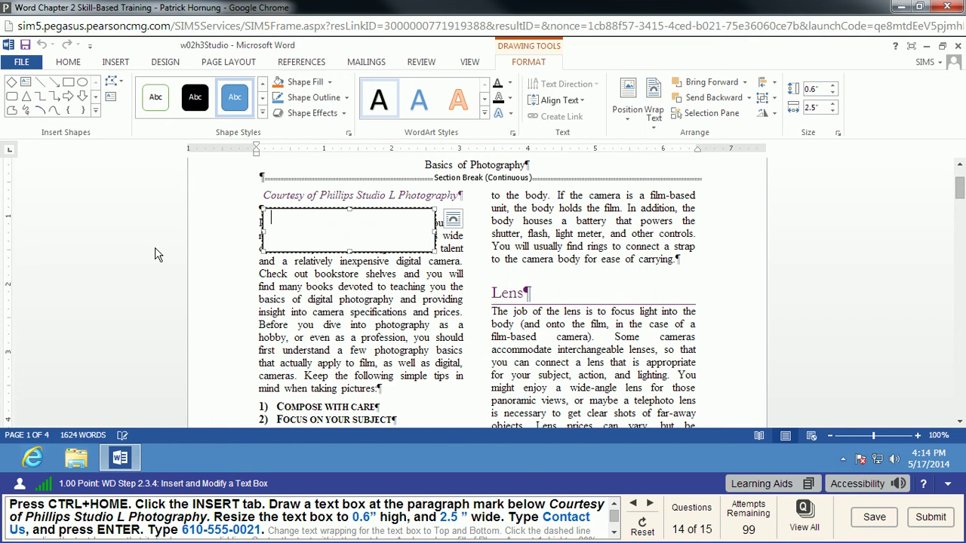
Type Contact Us and, on the next line, the studio's phone number in the text box.
type("Contact Us")
key("Return")
type("610-555-0021")
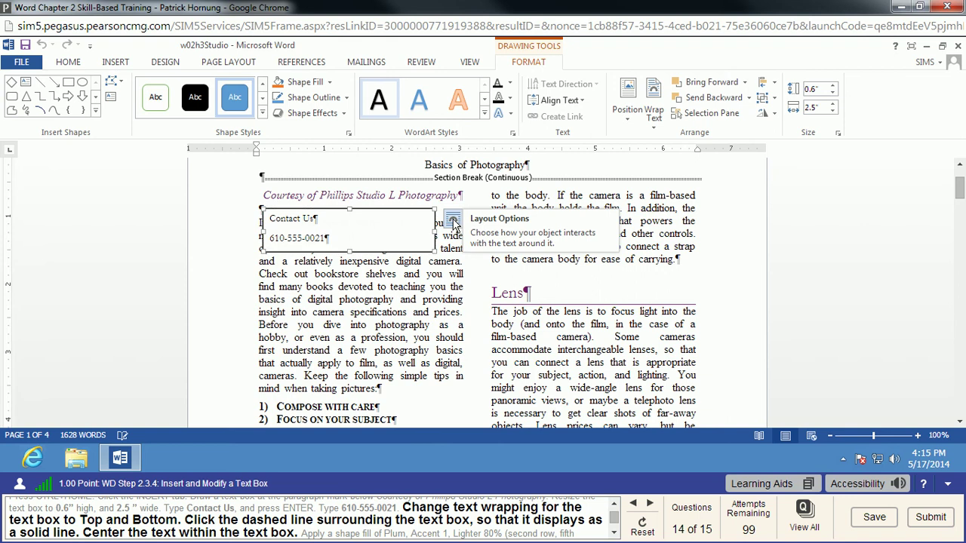
Give the Contact Us text box Top and Bottom wrapping and center its text.
left_click(452, 221)
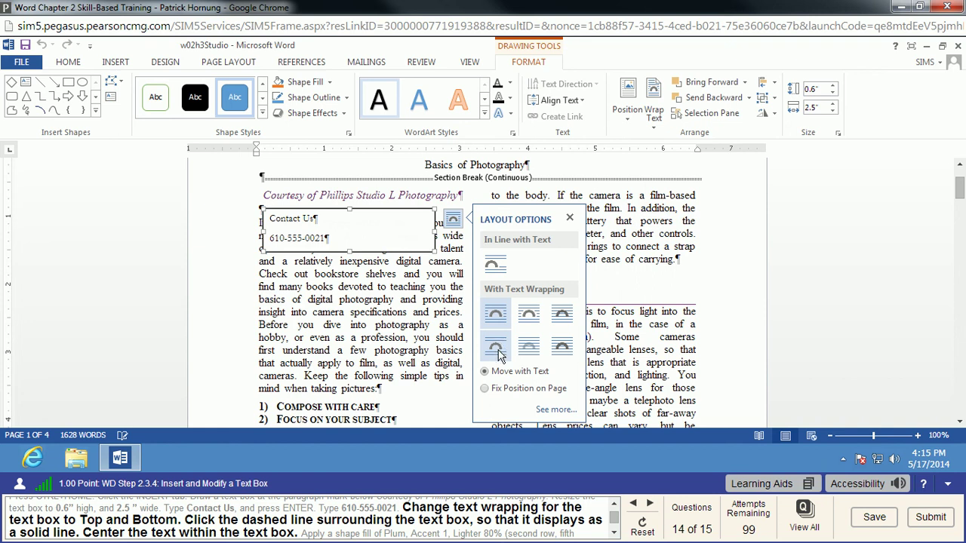
left_click(499, 354)
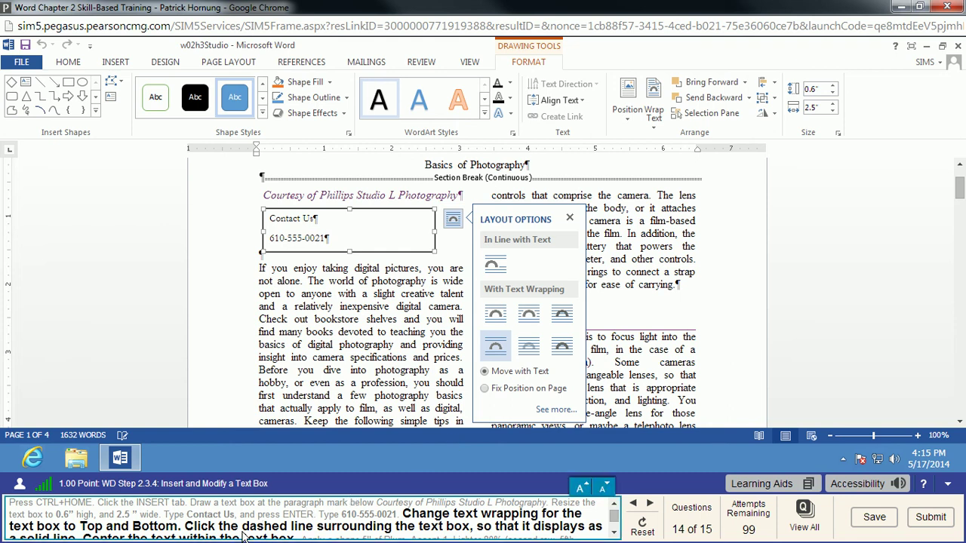
left_click(388, 215)
left_click(80, 62)
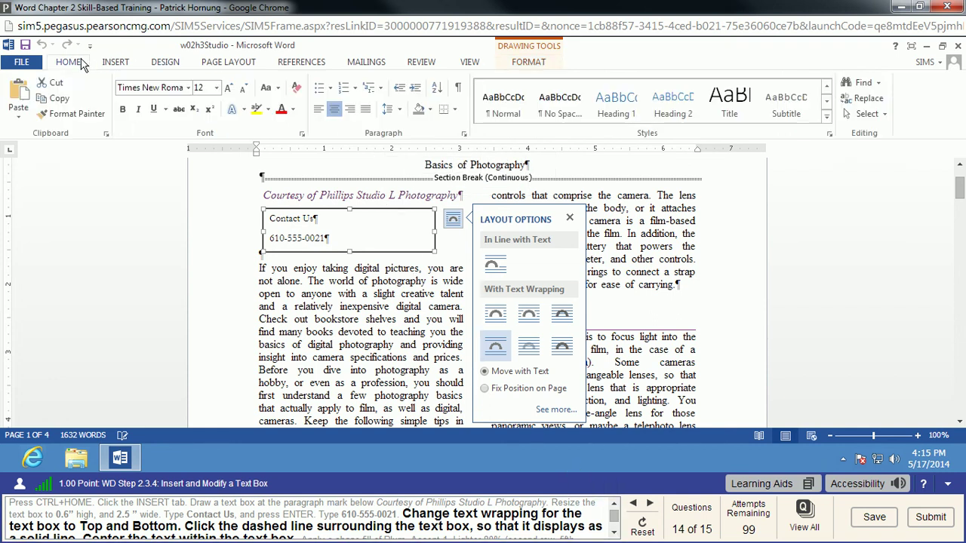
left_click(334, 109)
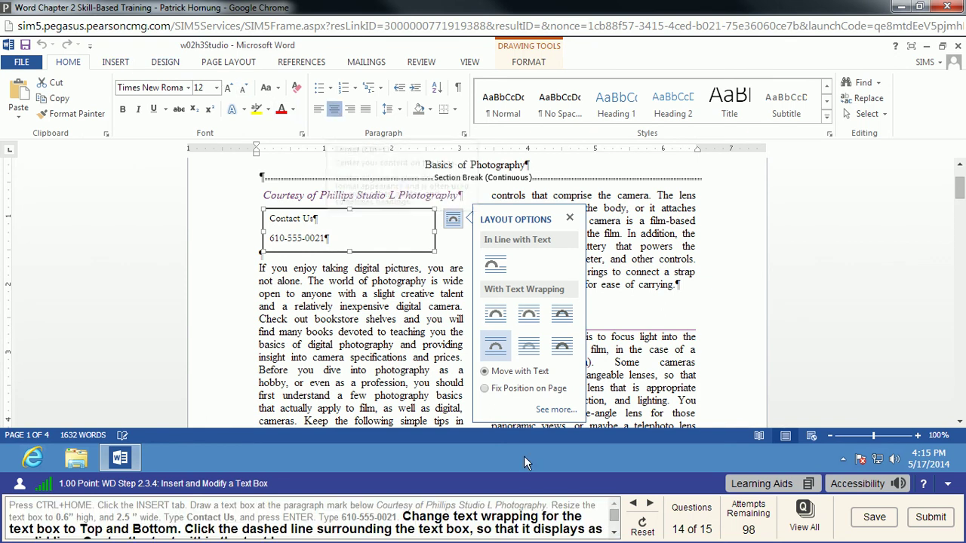
left_click(614, 534)
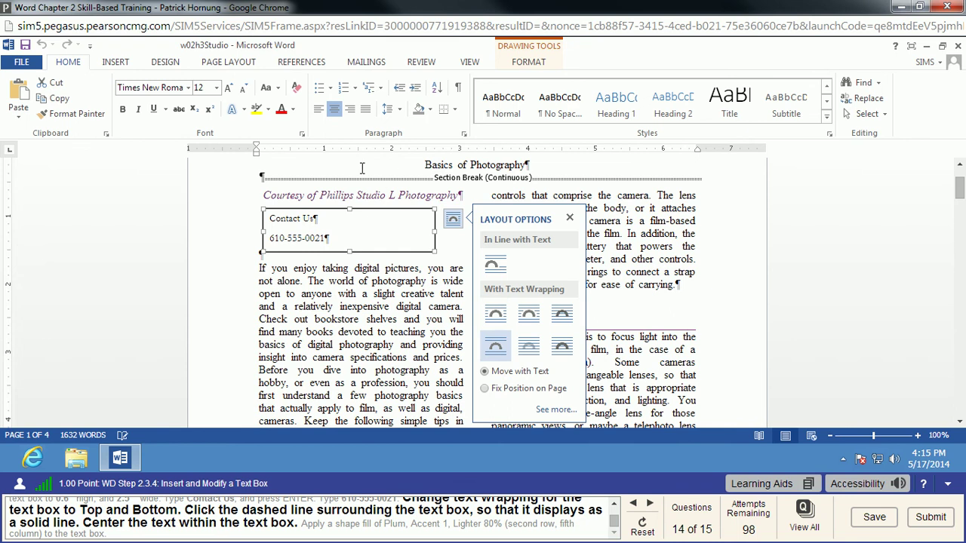
left_click(570, 218)
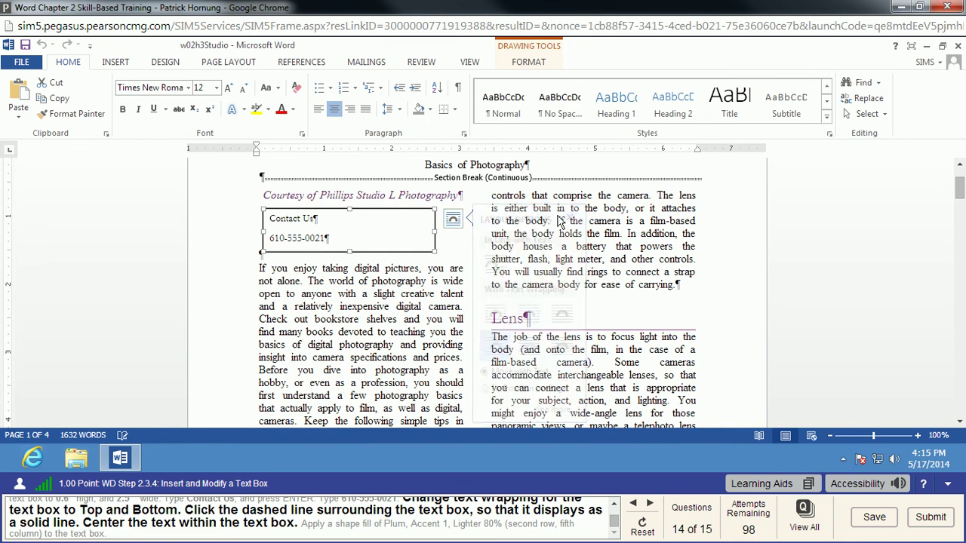
left_click(379, 210)
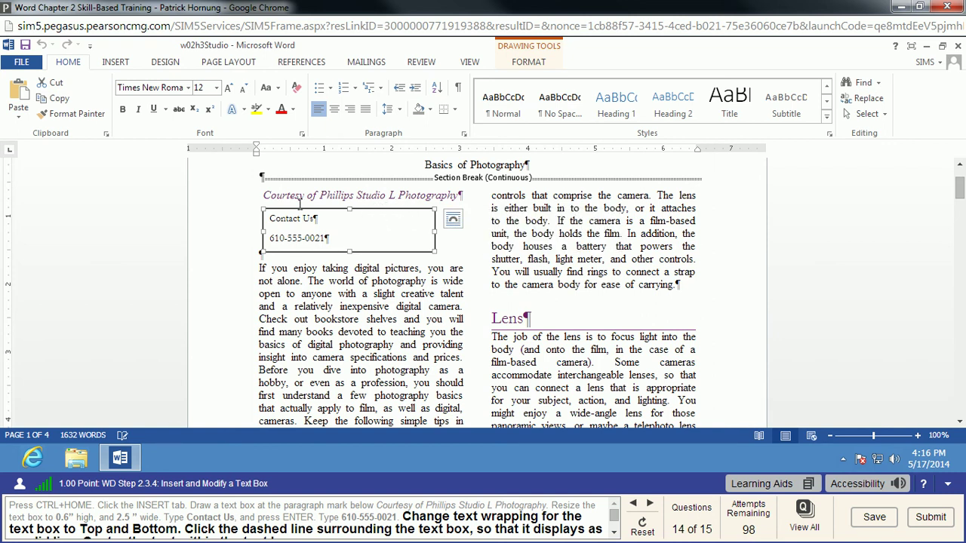
left_click(337, 111)
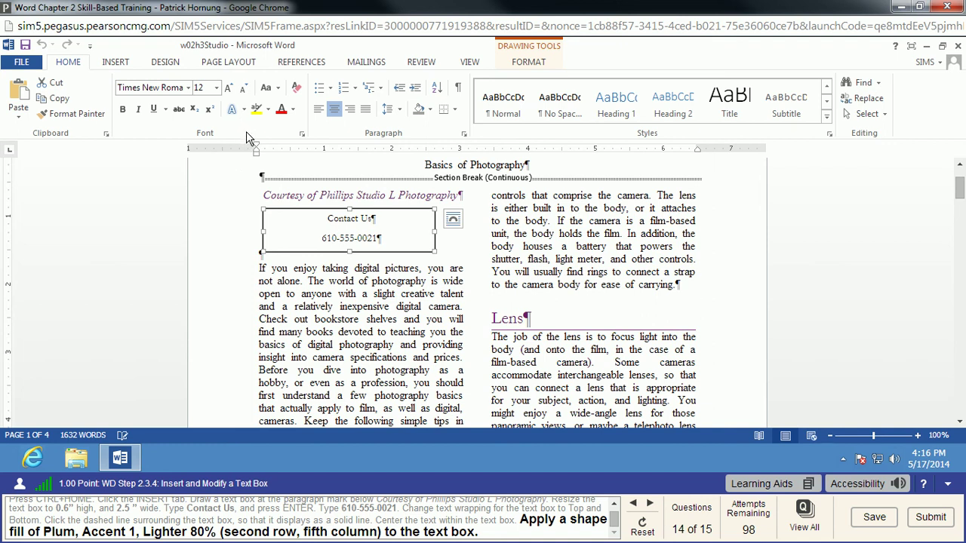
Apply the Plum, Accent 1, Lighter 80% shape fill to the Contact Us text box.
left_click(528, 62)
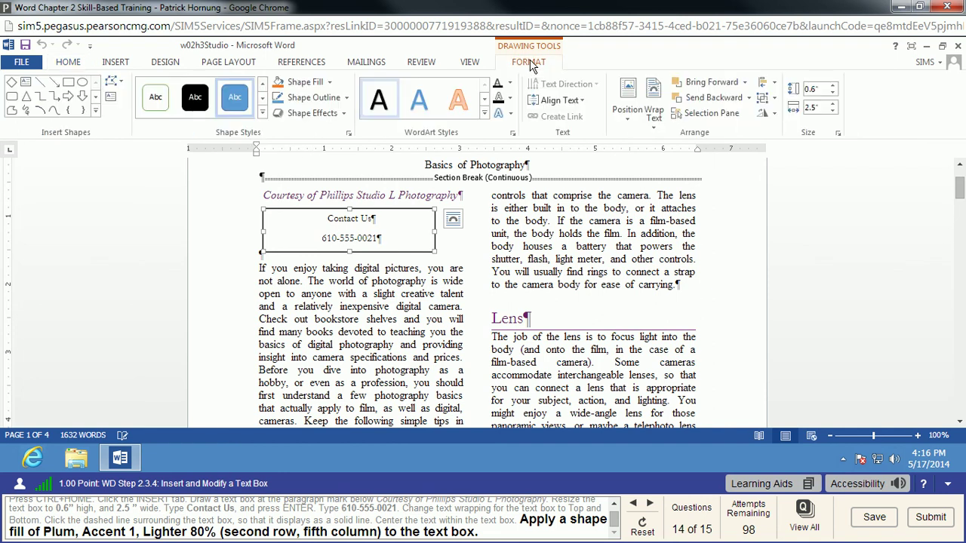
left_click(327, 83)
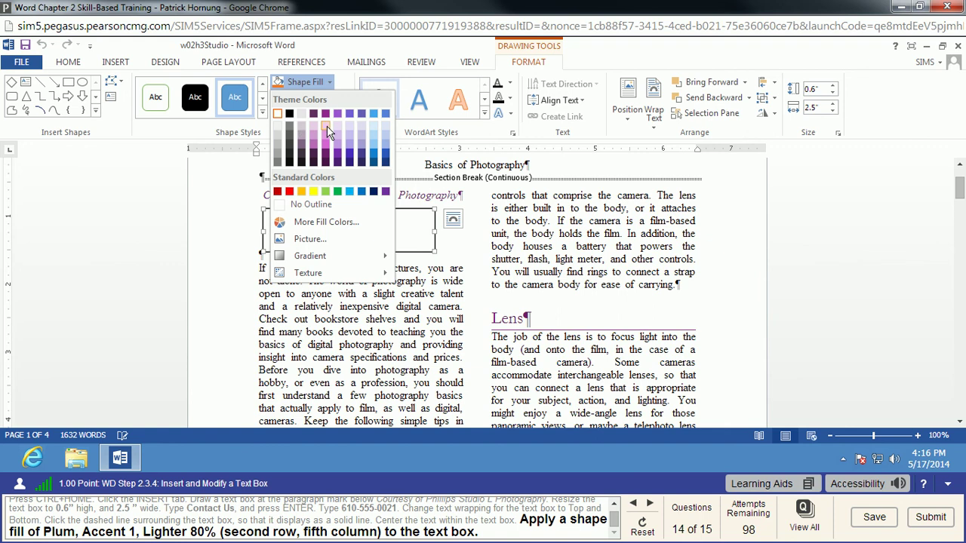
left_click(326, 126)
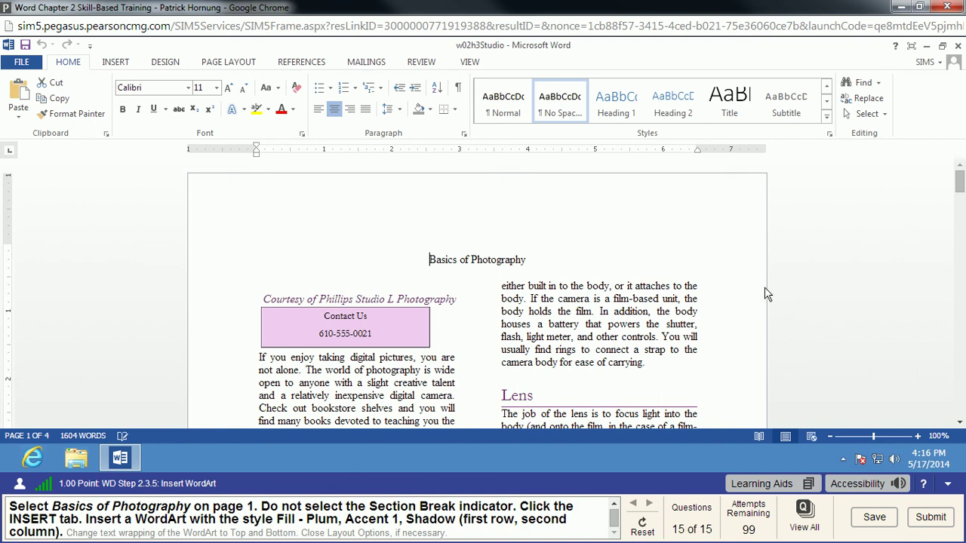
Convert the selected 'Basics of Photography' title to Fill - Plum, Accent 1, Shadow WordArt.
left_click_drag(427, 259, 529, 259)
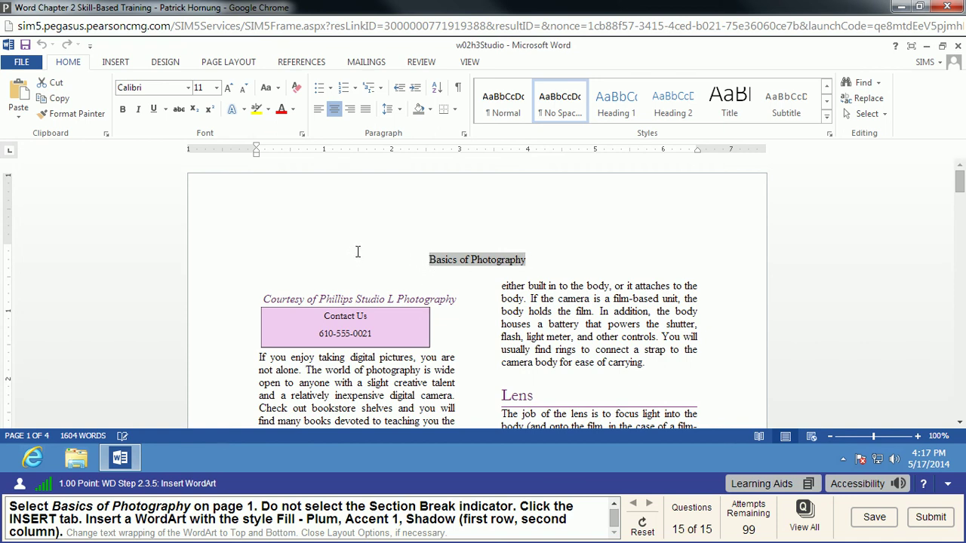
left_click(116, 63)
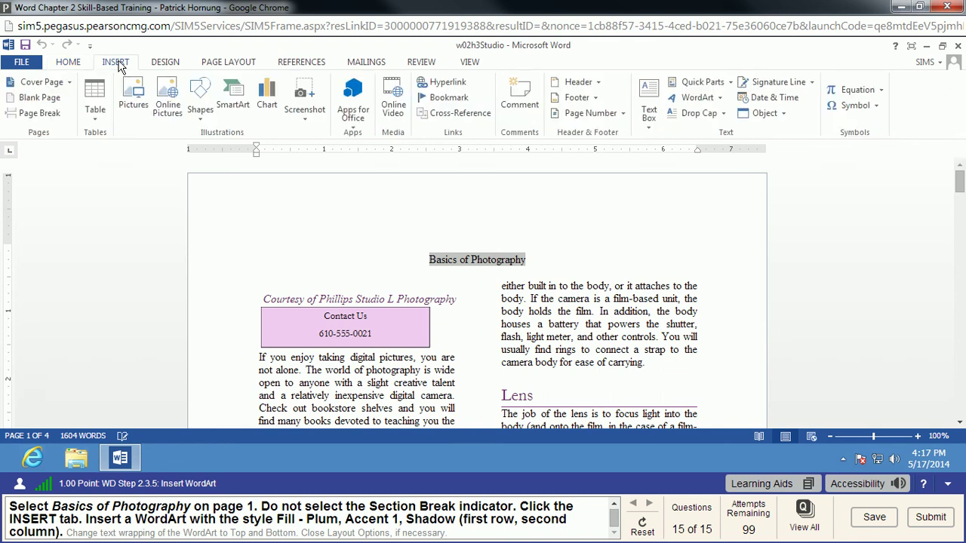
left_click(721, 100)
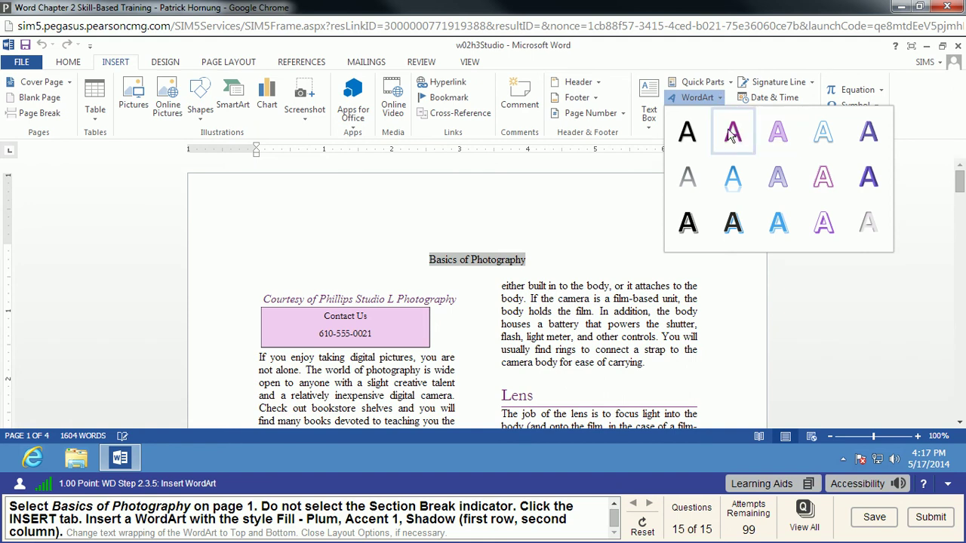
left_click(734, 136)
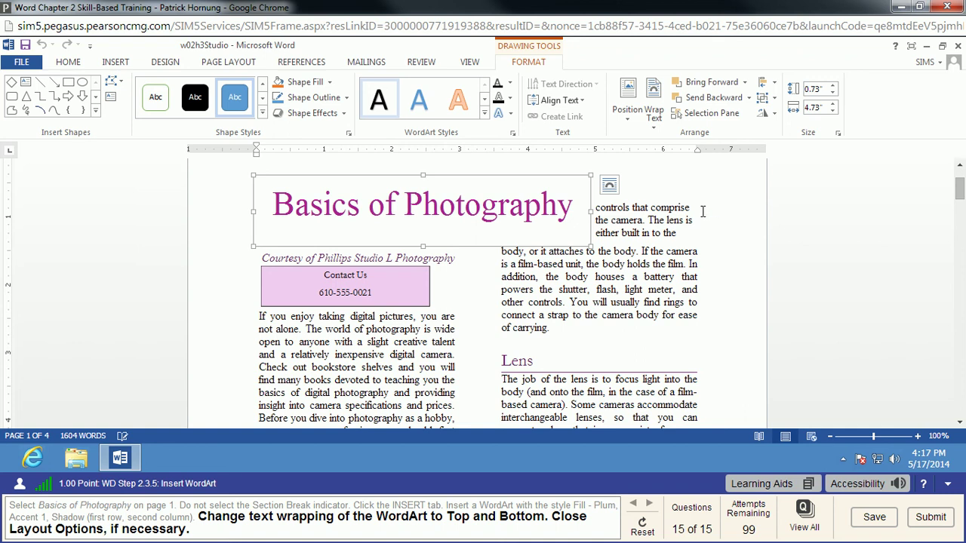
Set the WordArt title's text wrapping to Top and Bottom via Layout Options.
left_click(653, 105)
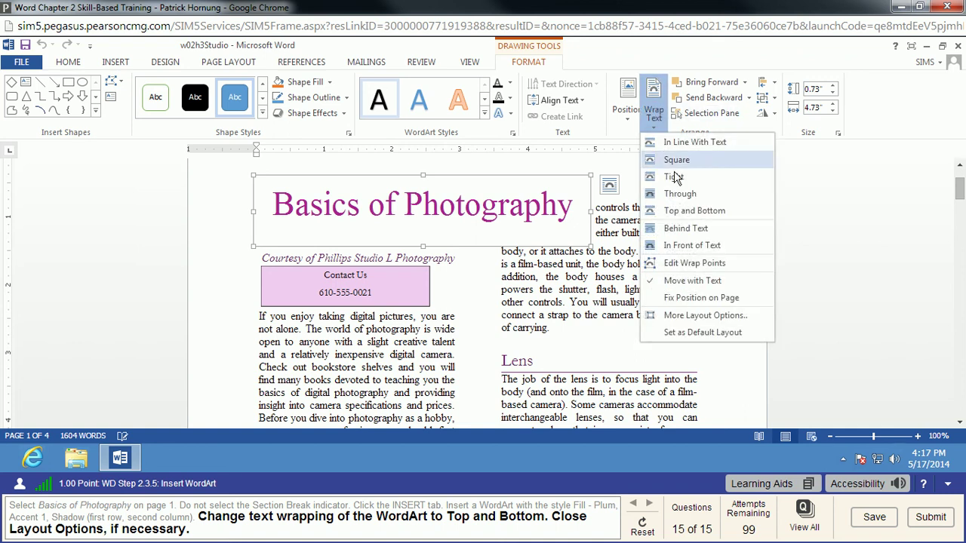
left_click(682, 213)
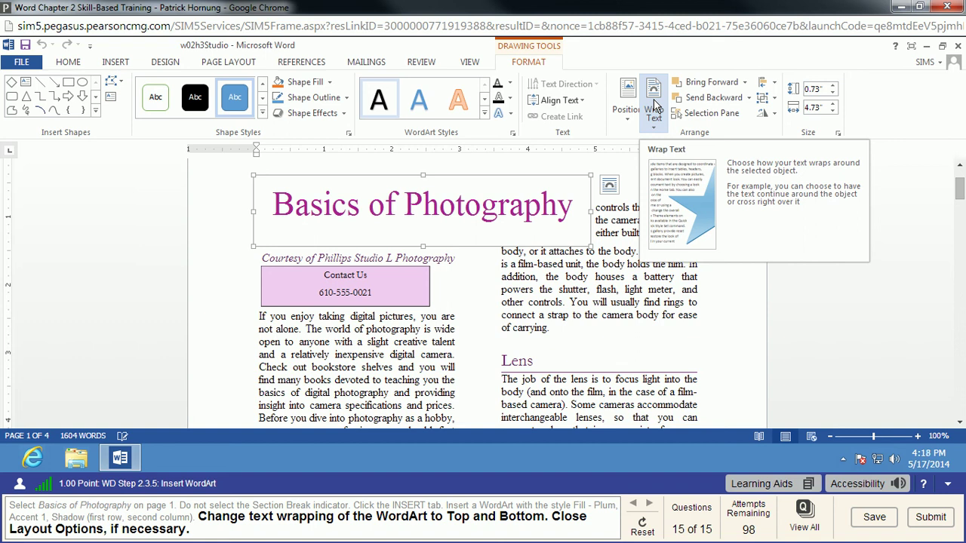
left_click(608, 188)
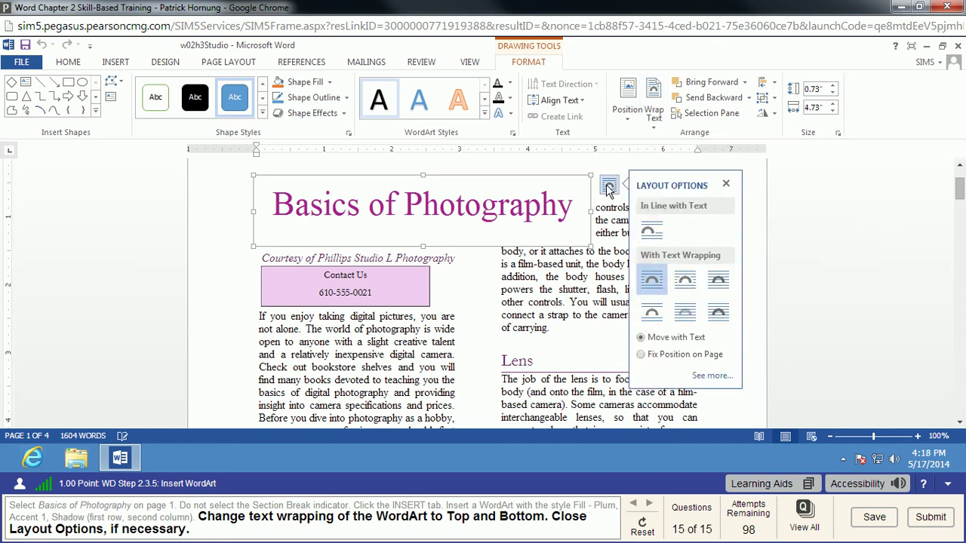
left_click(652, 317)
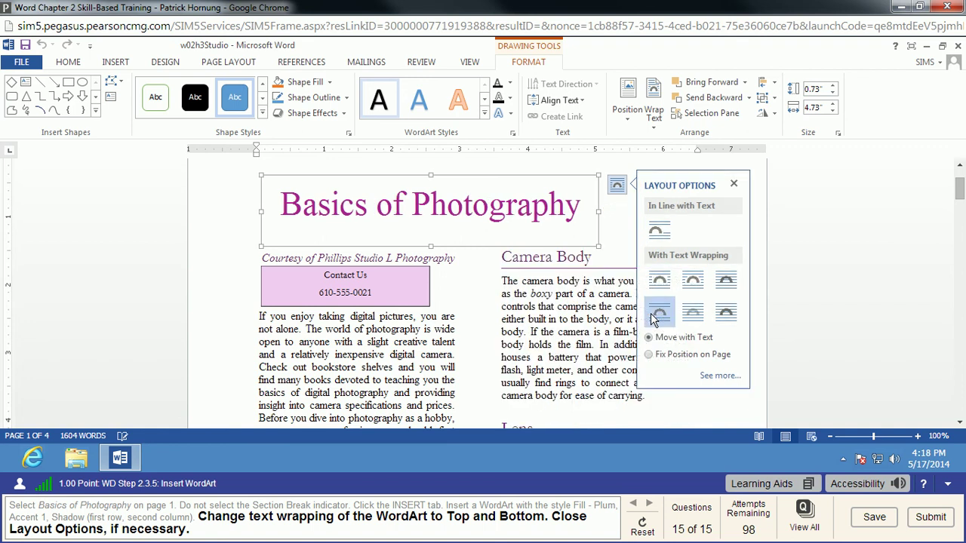
left_click(733, 185)
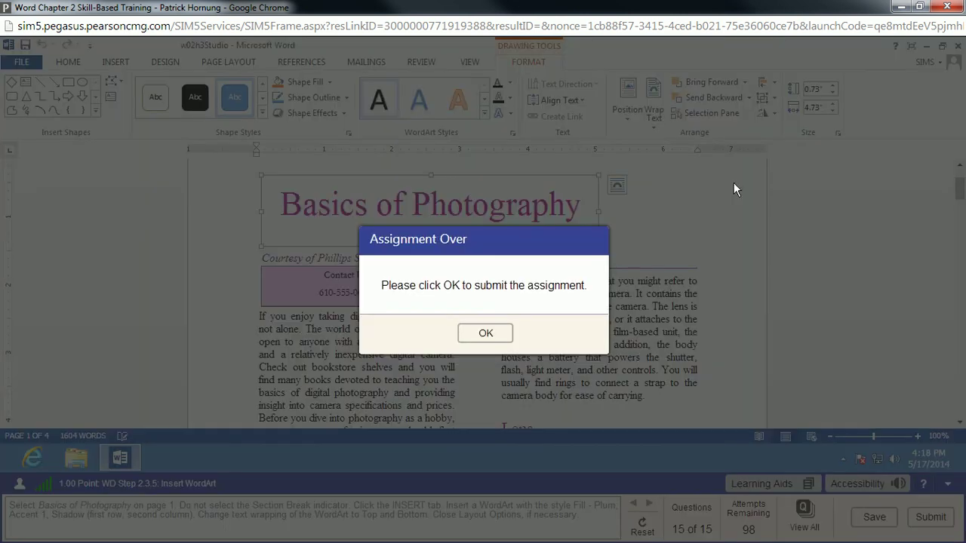